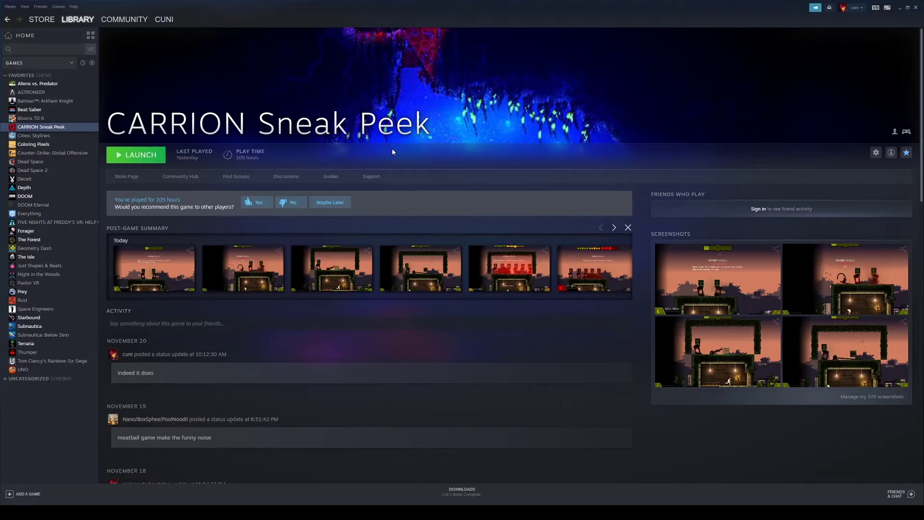
Step: Browse the local files of CARRION Sneak Peek and open the Levels folder inside Content
{"action": "right_click", "coordinate": [59, 128]}
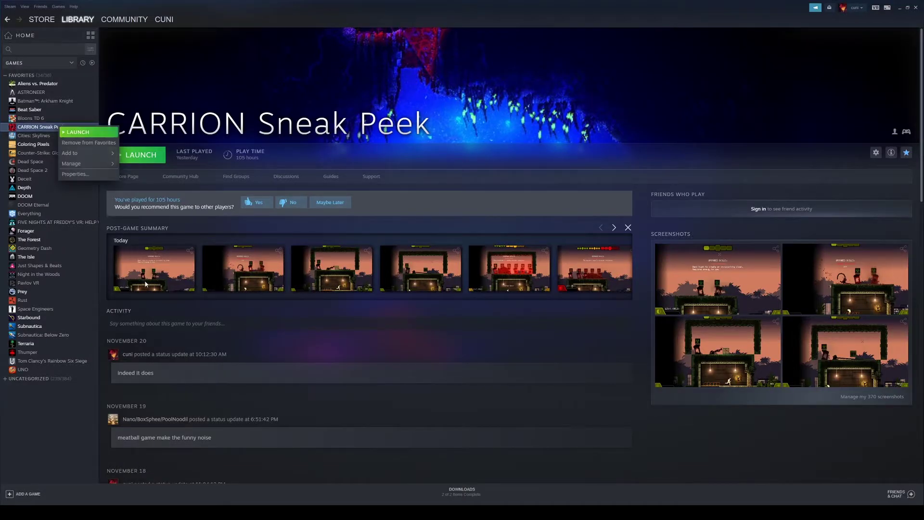
{"action": "left_click", "coordinate": [67, 179]}
{"action": "left_click", "coordinate": [339, 202]}
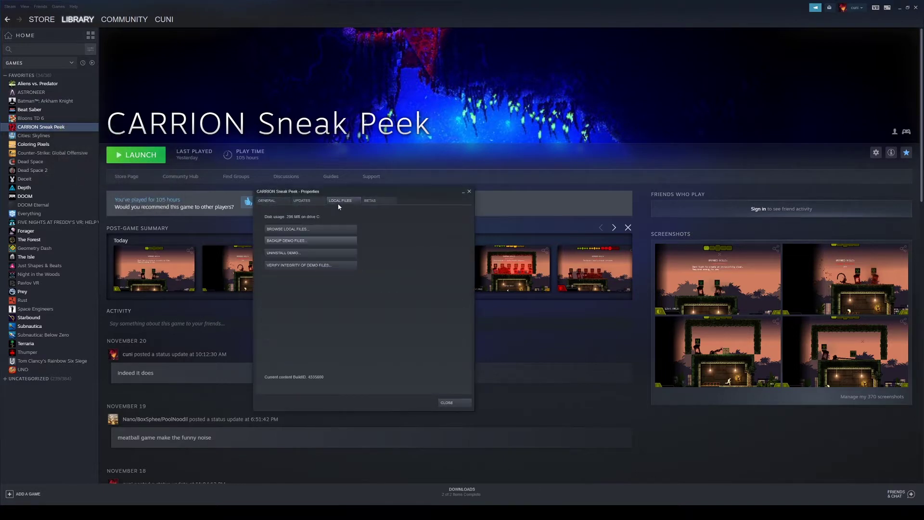
{"action": "left_click", "coordinate": [340, 230]}
{"action": "left_click_drag", "start_coordinate": [0, 120], "coordinate": [349, 146]}
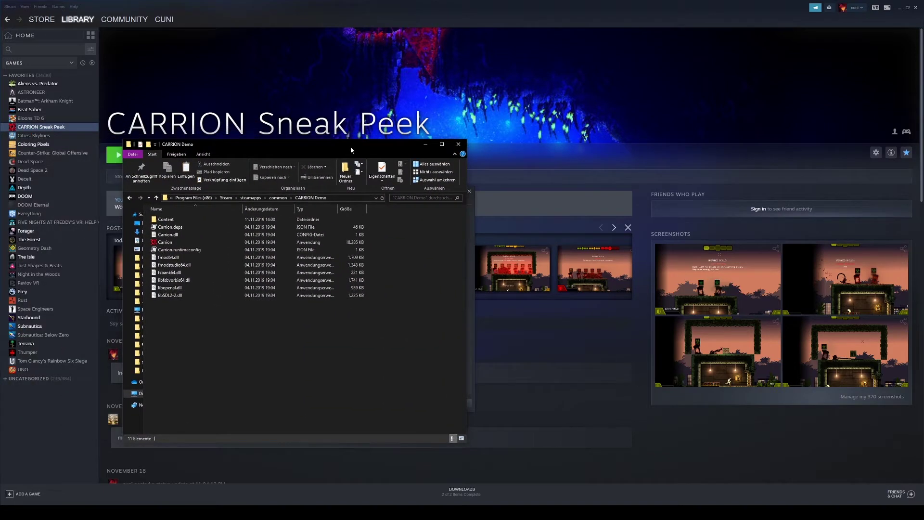
{"action": "double_click", "coordinate": [178, 221]}
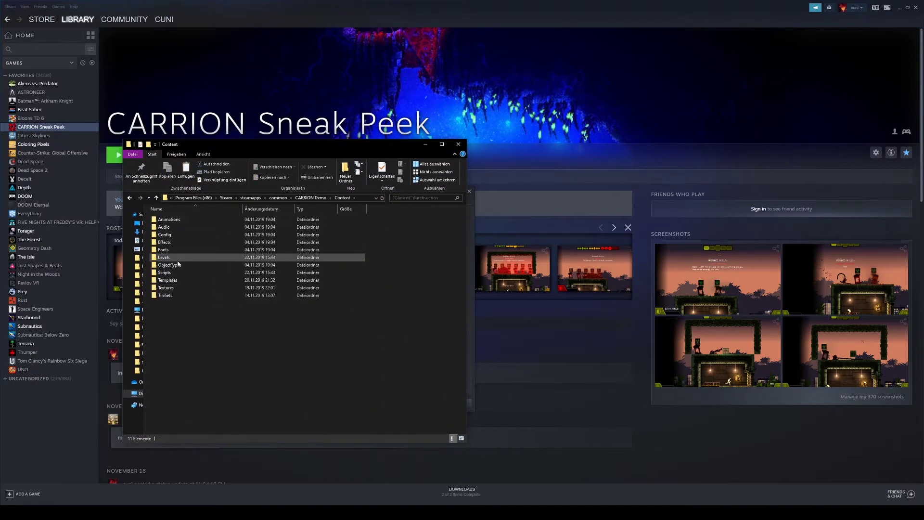
{"action": "double_click", "coordinate": [177, 260]}
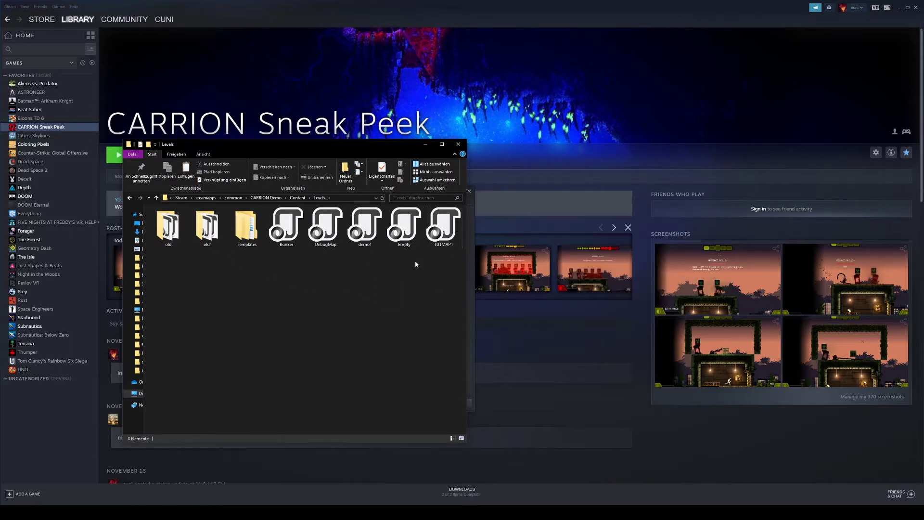
Step: Examine the TUTMAP1 and Empty level files in the Levels folder
{"action": "left_click", "coordinate": [439, 247]}
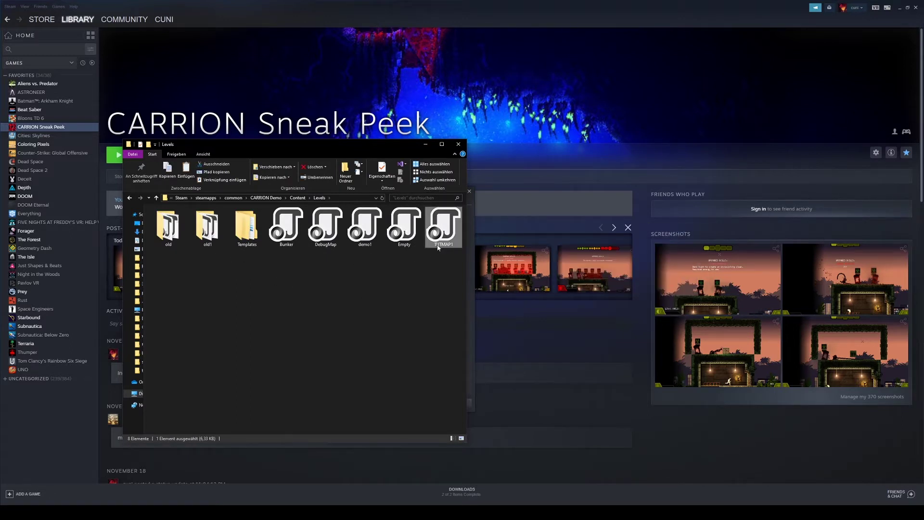
{"action": "left_click", "coordinate": [406, 236]}
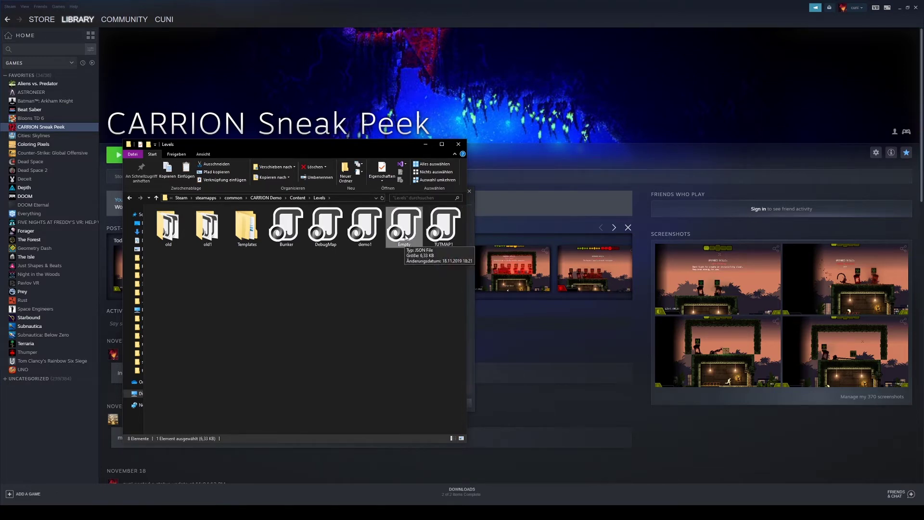
{"action": "left_click", "coordinate": [383, 286]}
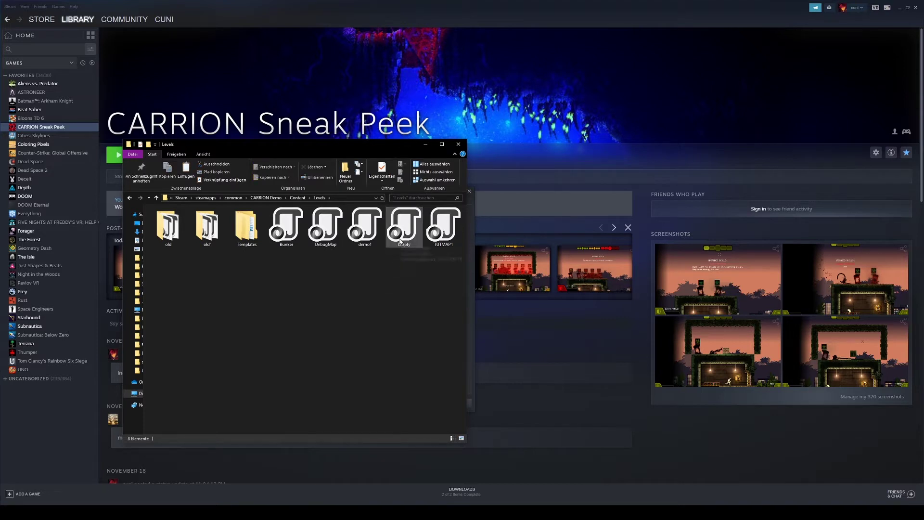
{"action": "left_click", "coordinate": [404, 246]}
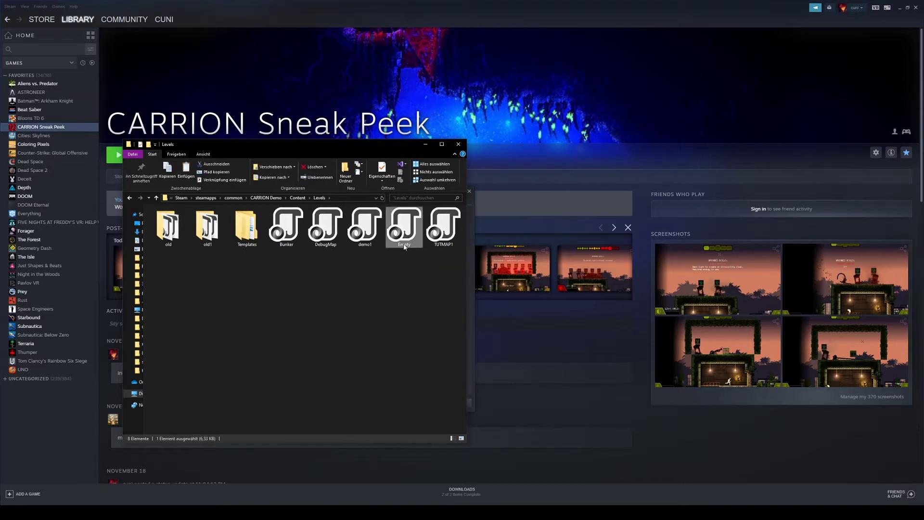
Step: Go to the Scripts folder in Content and look at the copy options for Empty.cgs and the TUTMAP1.cgs script
{"action": "left_click", "coordinate": [296, 199]}
{"action": "double_click", "coordinate": [188, 268]}
{"action": "right_click_drag", "start_coordinate": [187, 259], "coordinate": [188, 330]}
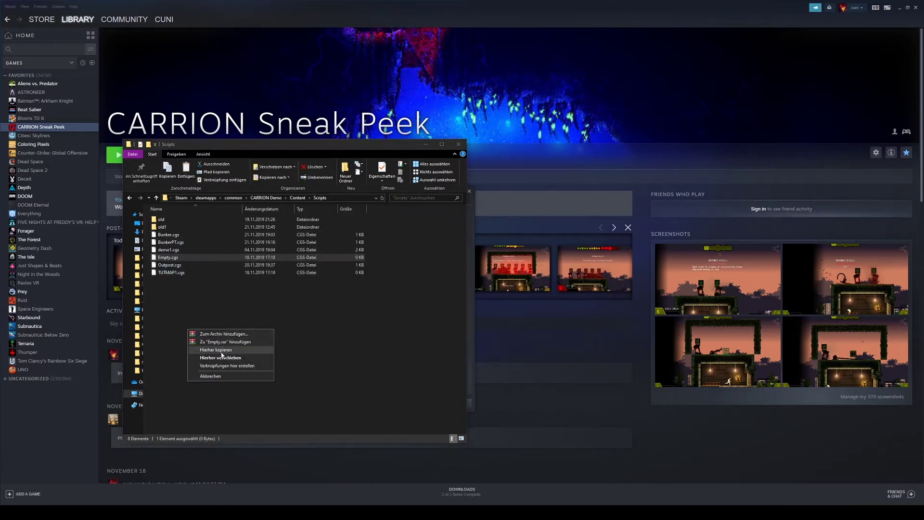
{"action": "left_click", "coordinate": [234, 308]}
{"action": "left_click", "coordinate": [171, 272]}
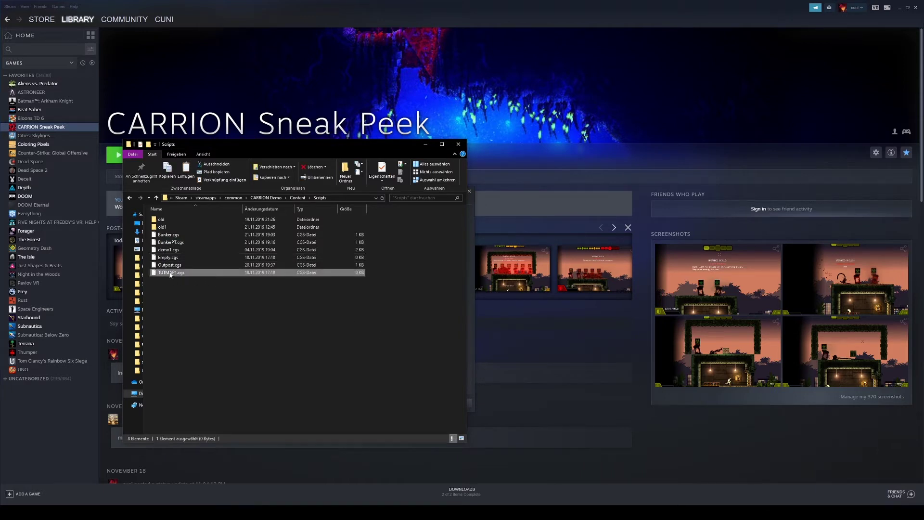
Step: Return to the Levels folder, open the TUTMAP1 level in Tiled and save it
{"action": "left_click", "coordinate": [297, 197]}
{"action": "double_click", "coordinate": [189, 263]}
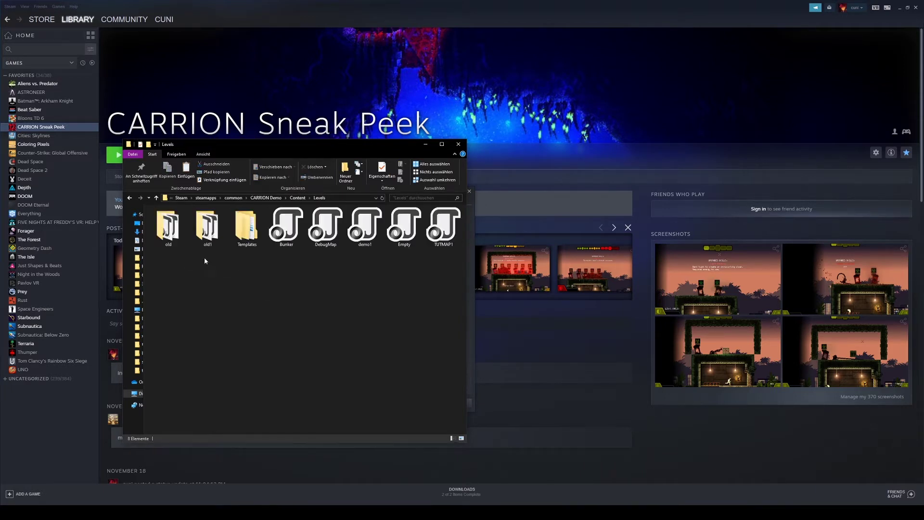
{"action": "double_click", "coordinate": [451, 237]}
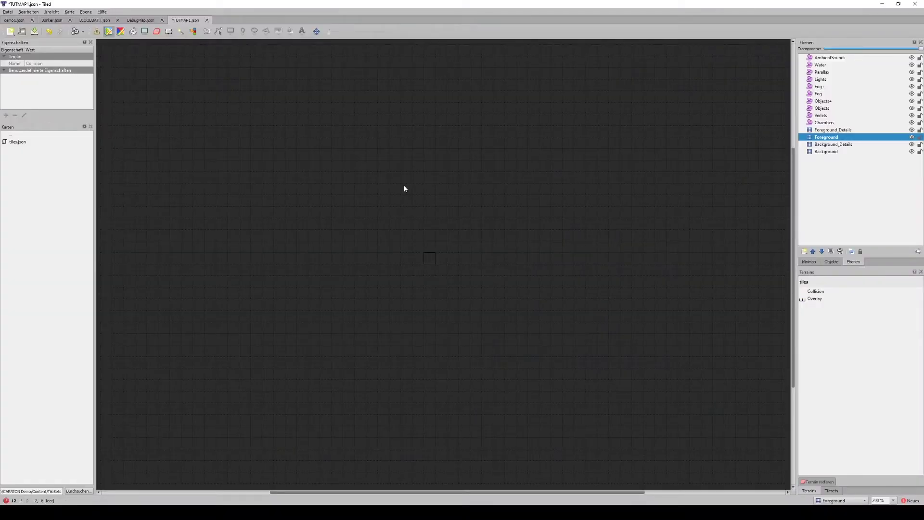
{"action": "left_click", "coordinate": [333, 196]}
{"action": "key", "text": "ctrl+s"}
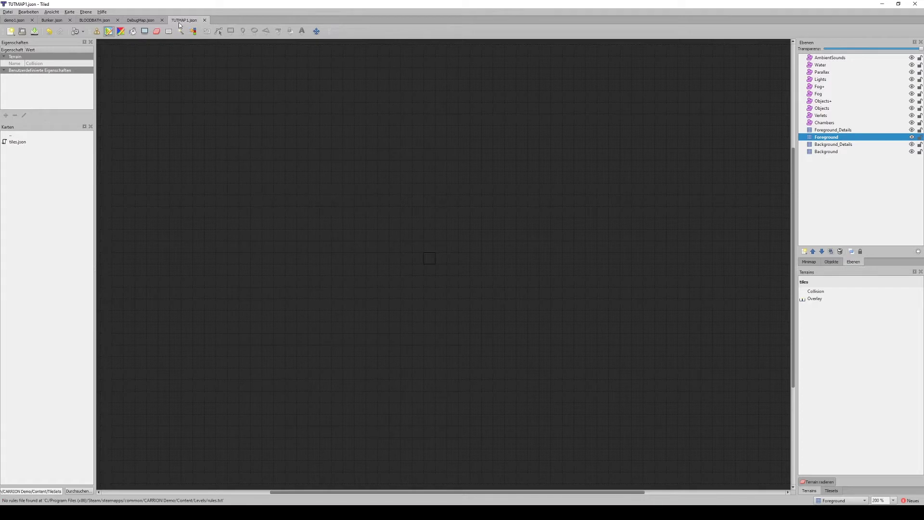
{"action": "left_click", "coordinate": [351, 153]}
Step: Switch to the DebugMap map and examine the labelled sample objects, such as the Monster, Player and Checkpoint/Morph
{"action": "left_click", "coordinate": [141, 20]}
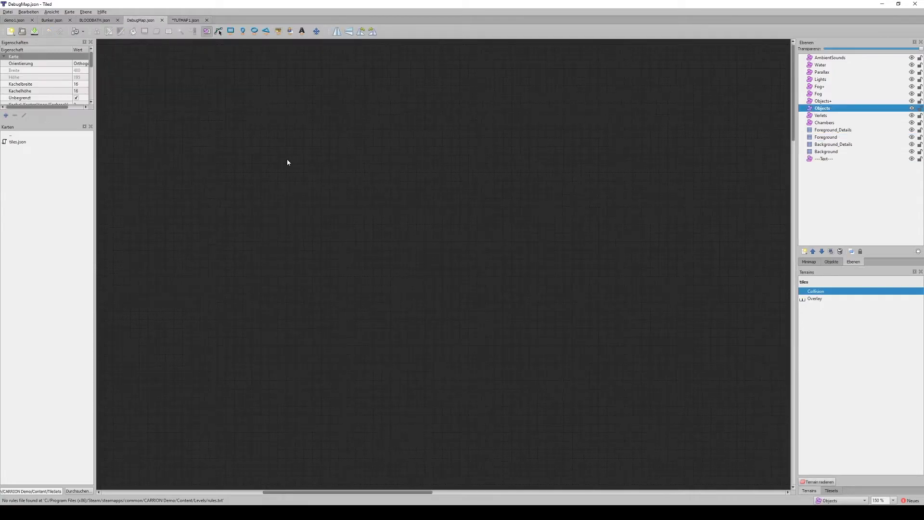
{"action": "scroll", "coordinate": [404, 284], "scroll_direction": "down", "scroll_amount": 2, "text": "ctrl"}
{"action": "mouse_move", "coordinate": [448, 426]}
{"action": "middle_mouse_down"}
{"action": "mouse_move", "coordinate": [454, 200]}
{"action": "mouse_move", "coordinate": [365, 49]}
{"action": "middle_mouse_up"}
{"action": "mouse_move", "coordinate": [460, 230]}
{"action": "middle_mouse_down"}
{"action": "mouse_move", "coordinate": [492, 171]}
{"action": "mouse_move", "coordinate": [326, 302]}
{"action": "mouse_move", "coordinate": [468, 236]}
{"action": "middle_mouse_up"}
{"action": "scroll", "coordinate": [413, 207], "scroll_direction": "up", "scroll_amount": 2, "text": "ctrl"}
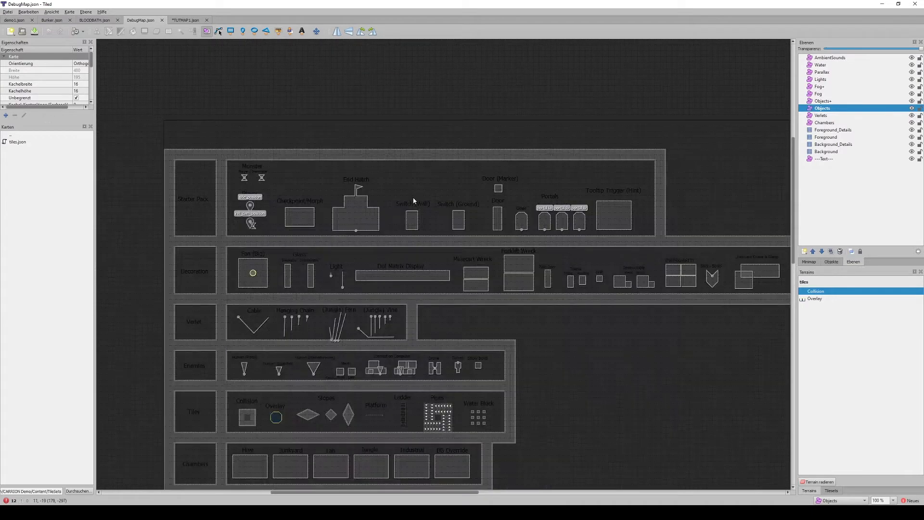
{"action": "middle_click_drag", "start_coordinate": [387, 196], "coordinate": [410, 160]}
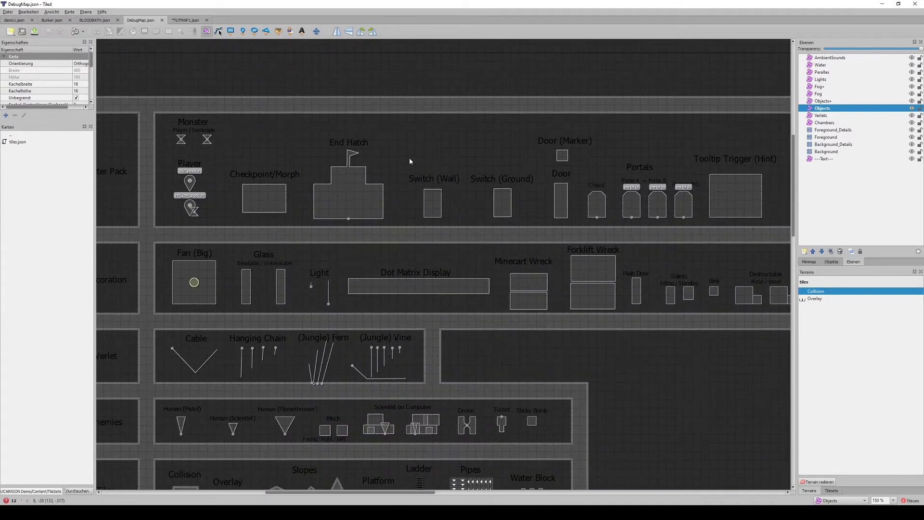
{"action": "scroll", "coordinate": [224, 261], "scroll_direction": "up", "scroll_amount": 2, "text": "ctrl"}
{"action": "middle_click_drag", "start_coordinate": [335, 254], "coordinate": [341, 282]}
Step: Try pasting a copy of the Checkpoint/Morph object above the sample rooms, delete the copy and return to the TUTMAP1 map
{"action": "left_click", "coordinate": [341, 282]}
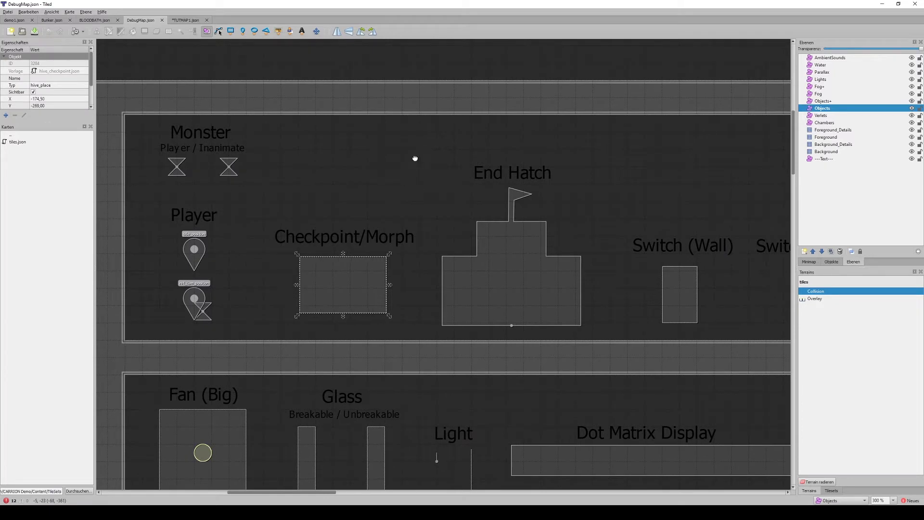
{"action": "scroll", "coordinate": [423, 192], "scroll_direction": "up", "scroll_amount": 3}
{"action": "key", "text": "ctrl+v"}
{"action": "left_click_drag", "start_coordinate": [429, 213], "coordinate": [489, 222]}
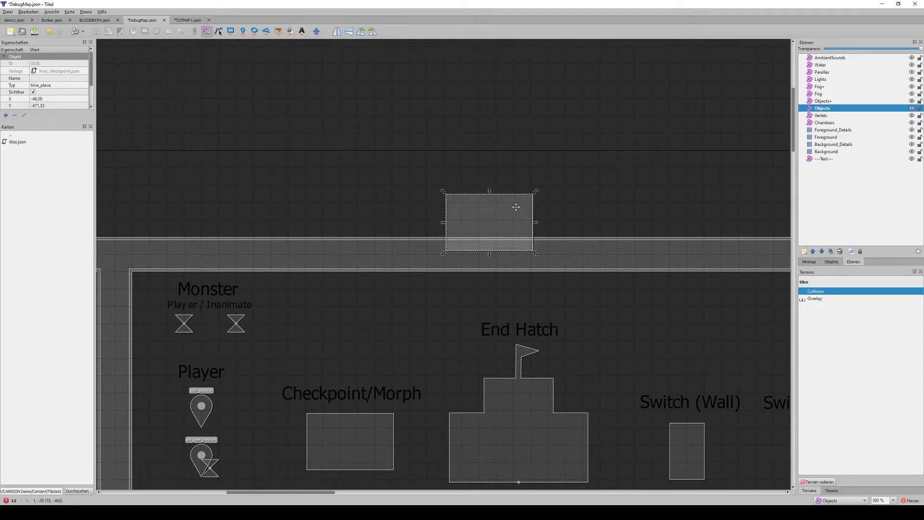
{"action": "key", "text": "Delete"}
{"action": "key", "text": "ctrl+Tab"}
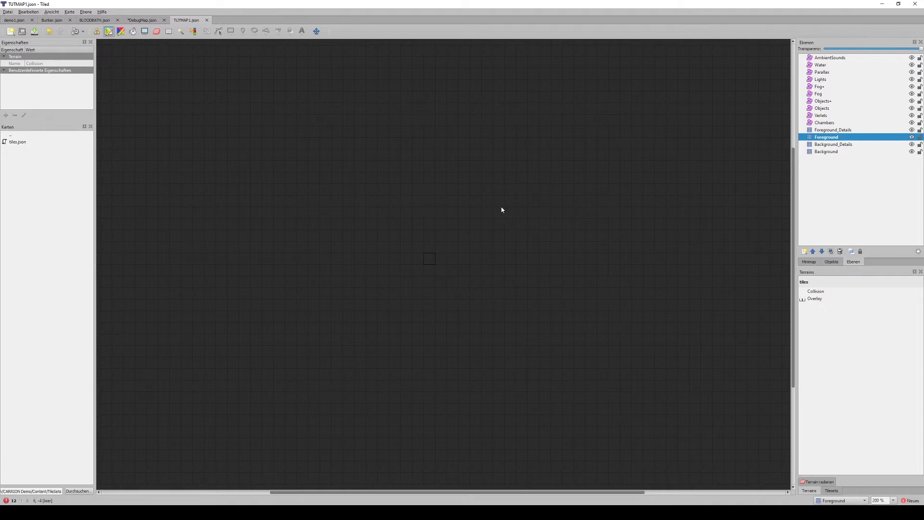
Step: Try painting freehand Collision terrain on the Foreground layer and undo the strokes
{"action": "left_click", "coordinate": [816, 293]}
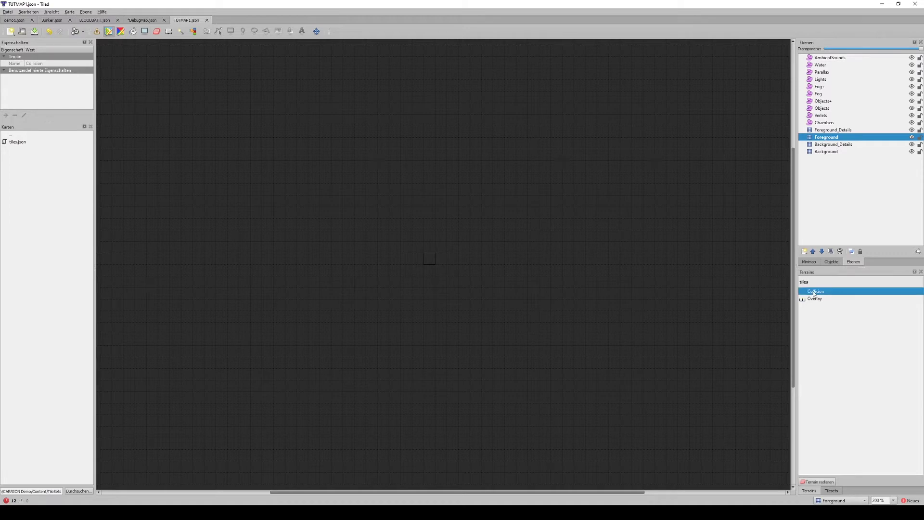
{"action": "left_click", "coordinate": [833, 138]}
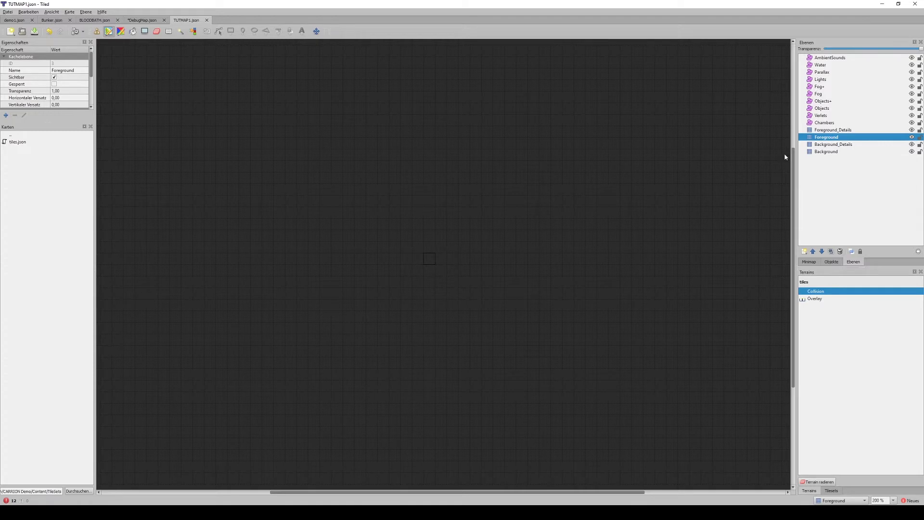
{"action": "left_click", "coordinate": [338, 316]}
{"action": "mouse_move", "coordinate": [338, 316]}
{"action": "left_mouse_down"}
{"action": "mouse_move", "coordinate": [291, 228]}
{"action": "mouse_move", "coordinate": [494, 311]}
{"action": "mouse_move", "coordinate": [467, 428]}
{"action": "mouse_move", "coordinate": [208, 327]}
{"action": "mouse_move", "coordinate": [336, 432]}
{"action": "mouse_move", "coordinate": [577, 361]}
{"action": "left_mouse_up"}
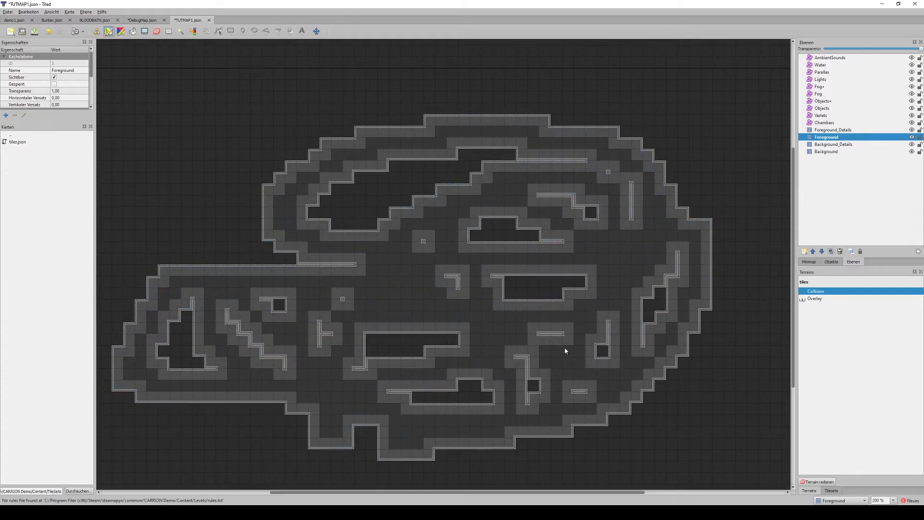
{"action": "left_click_drag", "start_coordinate": [442, 288], "coordinate": [450, 287]}
{"action": "key", "text": "ctrl+z"}
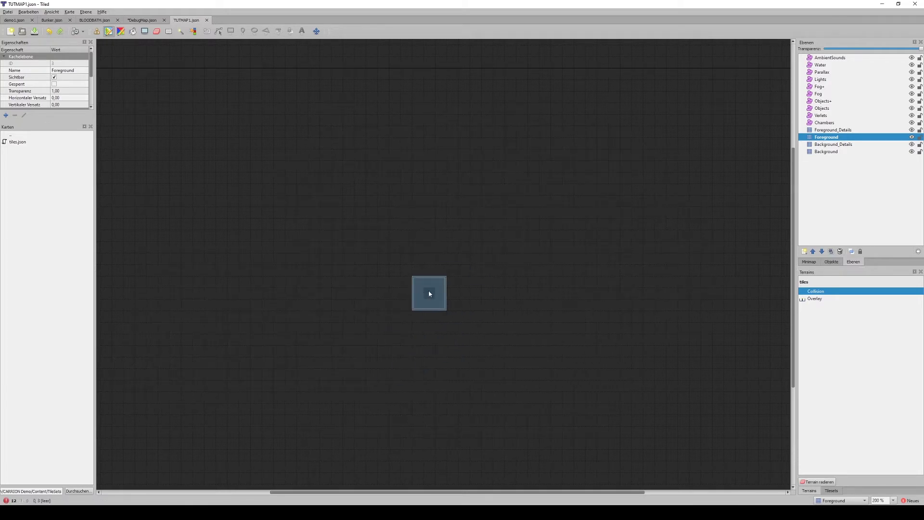
Step: Draw a straight horizontal strip of Collision terrain across the visible grid on the Foreground layer
{"action": "left_click", "coordinate": [820, 294]}
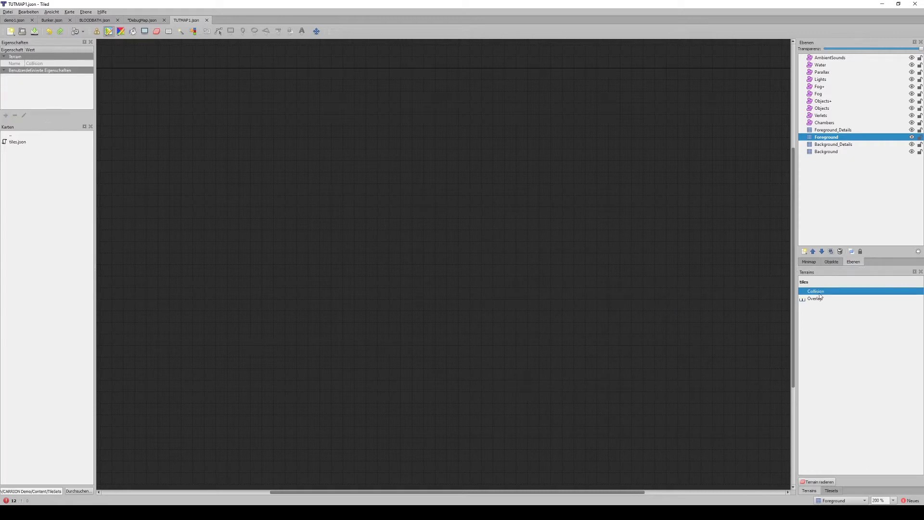
{"action": "left_click", "coordinate": [829, 139]}
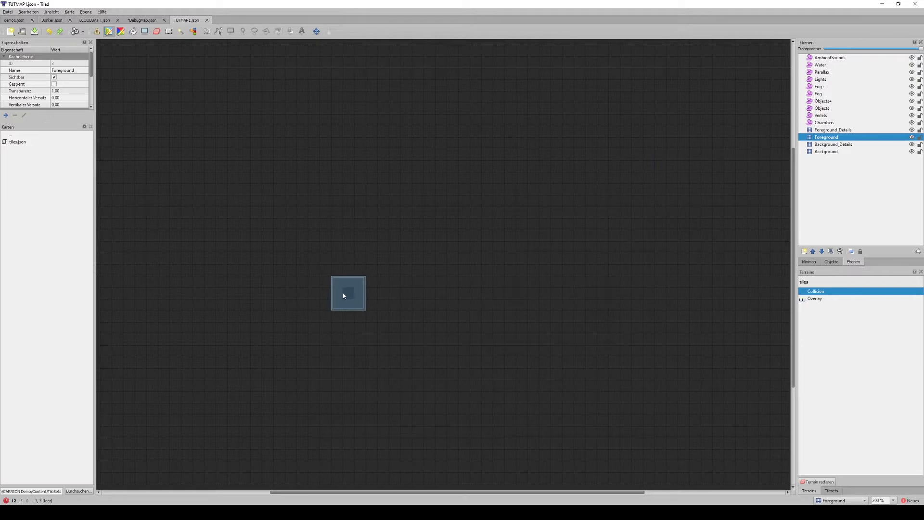
{"action": "left_click", "coordinate": [166, 294]}
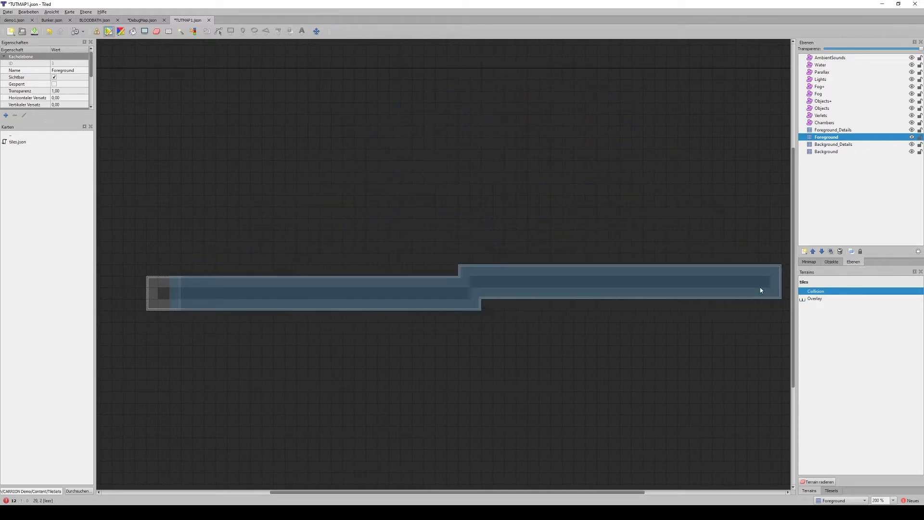
{"action": "left_click", "coordinate": [748, 287], "text": "shift"}
Step: Try a long freehand Collision stroke above the straight strip and undo it
{"action": "left_click_drag", "start_coordinate": [173, 177], "coordinate": [715, 186]}
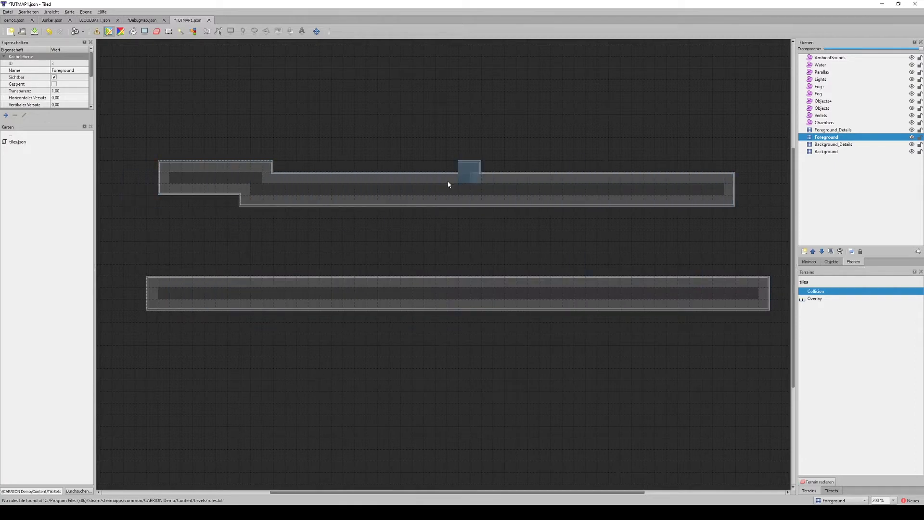
{"action": "key", "text": "ctrl+z"}
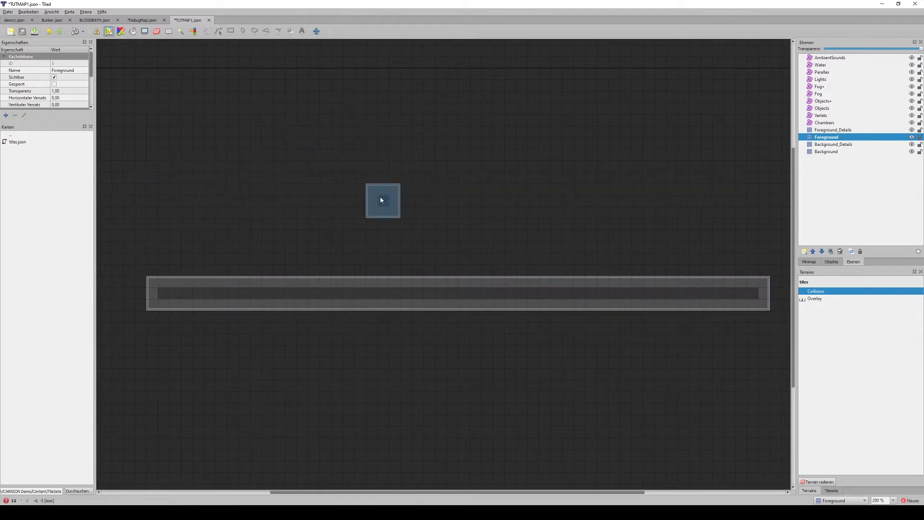
Step: Pick up the empty terrain from the grid and try erasing sections of the Collision strip, undoing the erasures
{"action": "right_click", "coordinate": [391, 200]}
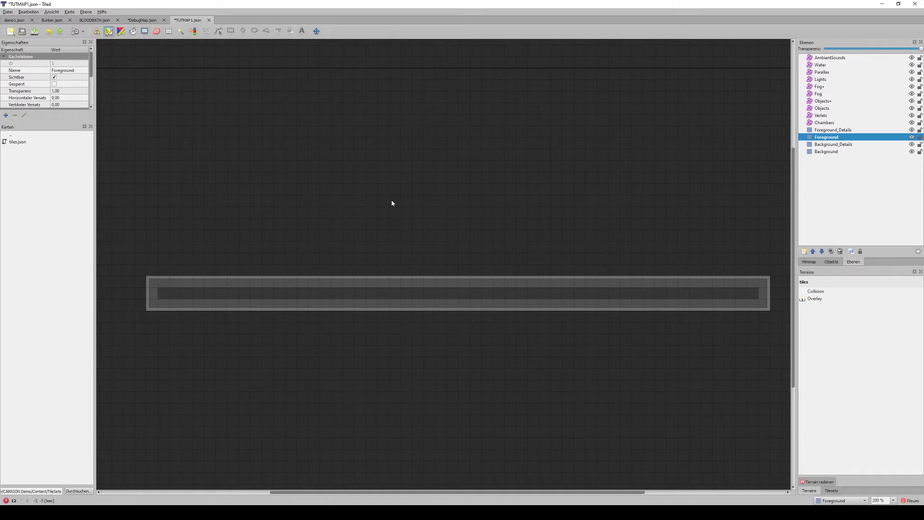
{"action": "mouse_move", "coordinate": [438, 278]}
{"action": "left_mouse_down"}
{"action": "mouse_move", "coordinate": [441, 294]}
{"action": "mouse_move", "coordinate": [288, 281]}
{"action": "left_mouse_up"}
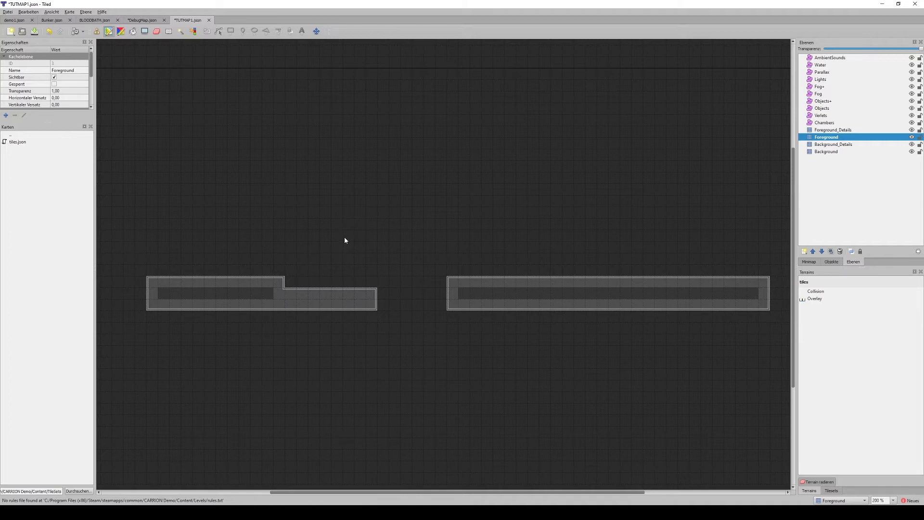
{"action": "key", "text": "ctrl+z"}
{"action": "key", "text": "ctrl+z"}
{"action": "key", "text": "ctrl+z"}
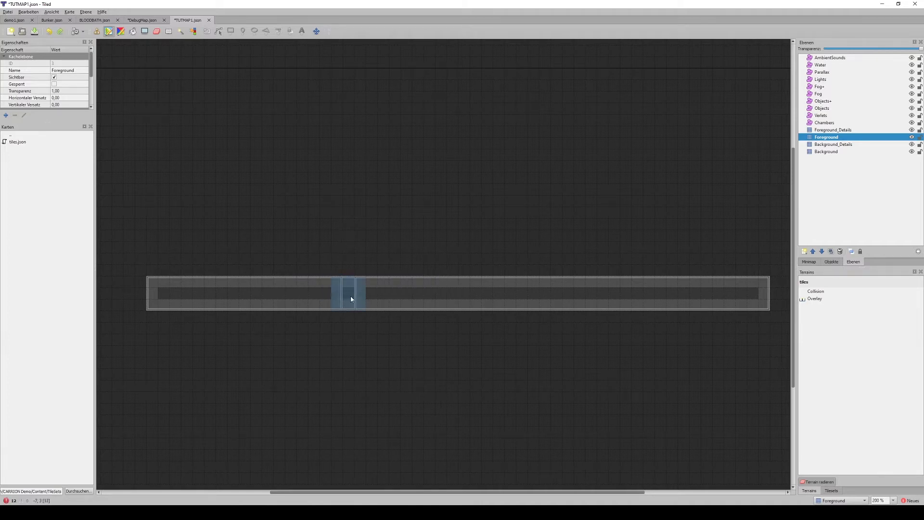
{"action": "left_click", "coordinate": [351, 281]}
{"action": "left_click_drag", "start_coordinate": [356, 283], "coordinate": [420, 284]}
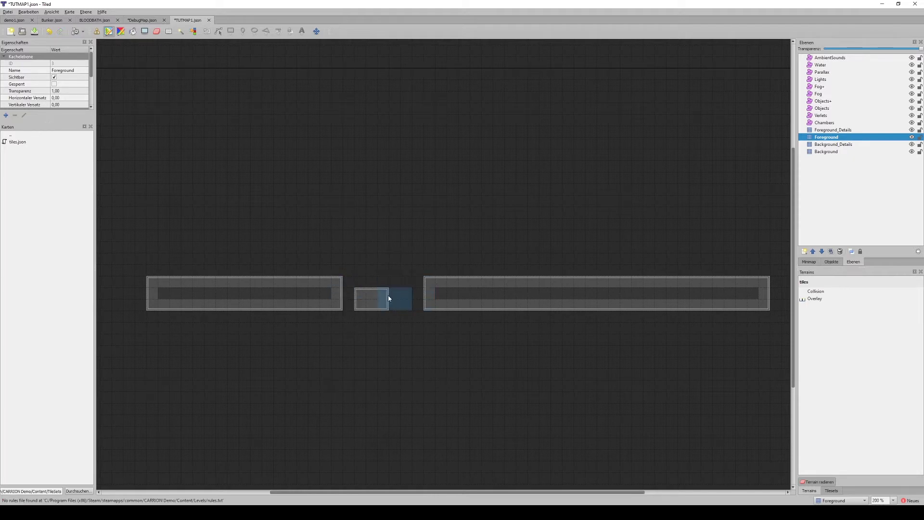
{"action": "left_click", "coordinate": [360, 307]}
{"action": "key", "text": "ctrl+z"}
Step: Sample the terrain from the Collision strip and paint with it along the strip's middle section
{"action": "left_click", "coordinate": [455, 295]}
{"action": "right_click", "coordinate": [330, 292]}
{"action": "left_click_drag", "start_coordinate": [330, 291], "coordinate": [467, 298]}
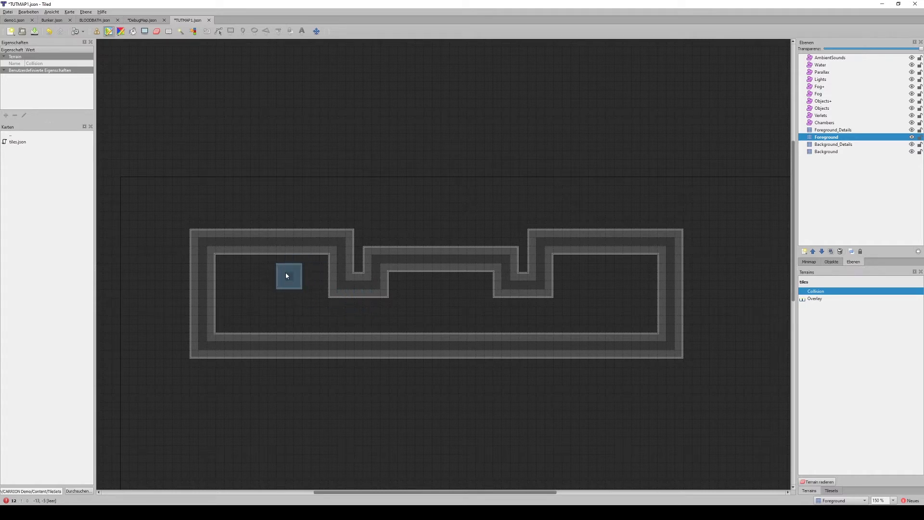
Step: Try a freehand Collision scribble inside the room's left end and undo it
{"action": "mouse_move", "coordinate": [296, 313]}
{"action": "left_mouse_down"}
{"action": "mouse_move", "coordinate": [303, 264]}
{"action": "mouse_move", "coordinate": [258, 308]}
{"action": "mouse_move", "coordinate": [299, 319]}
{"action": "left_mouse_up"}
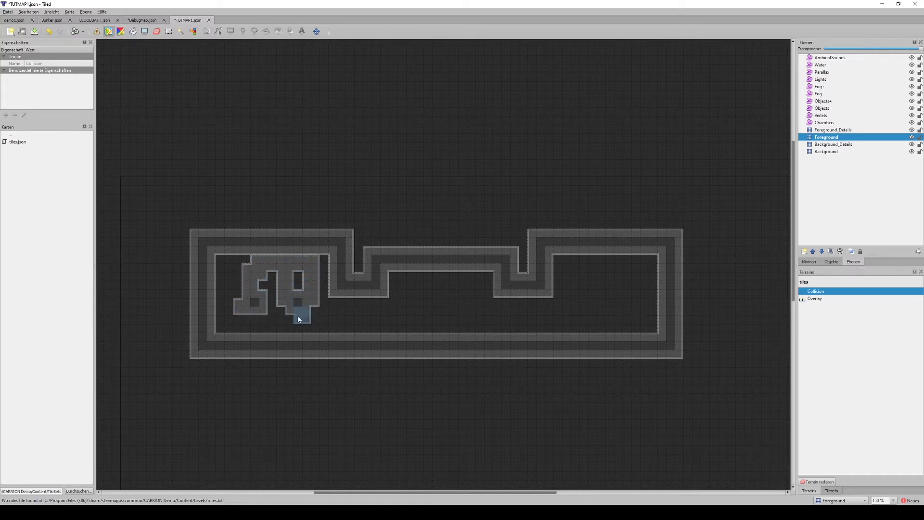
{"action": "key", "text": "ctrl+z"}
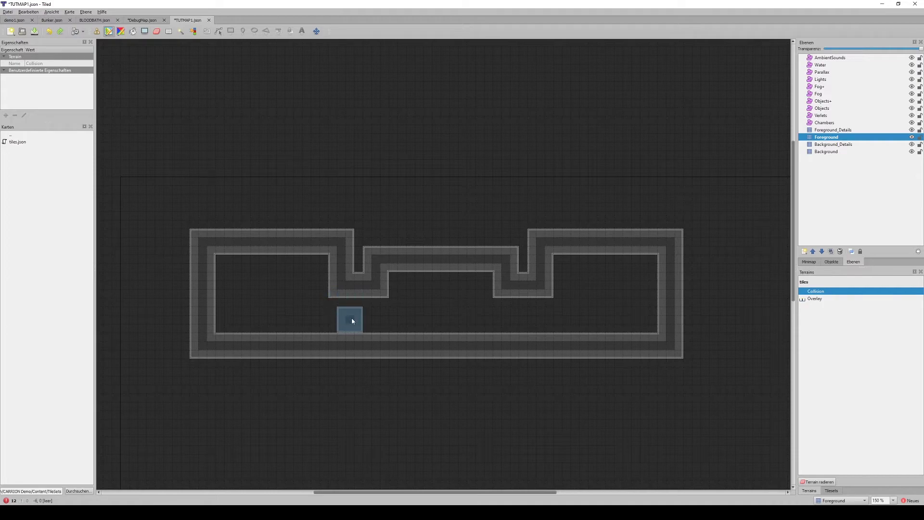
Step: Open the Bunker map and examine how its rooms, corridors and surrounding walls are laid out
{"action": "left_click", "coordinate": [53, 19]}
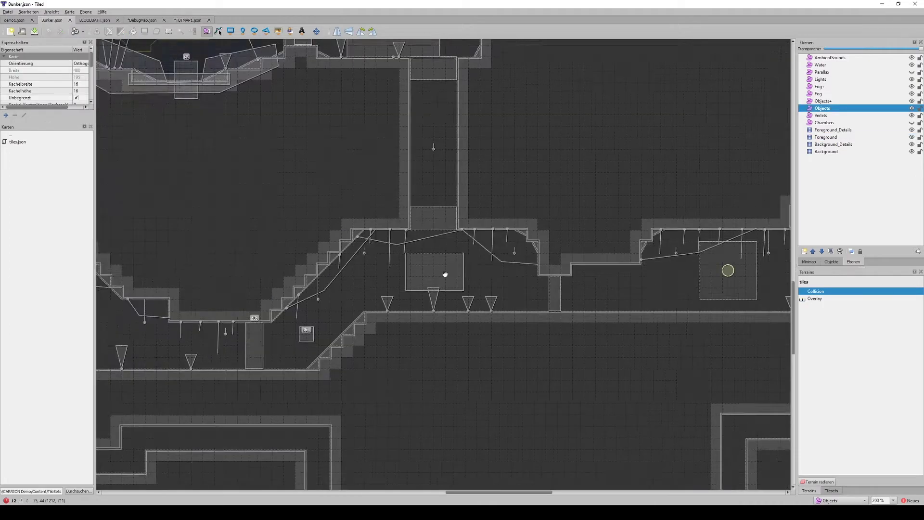
{"action": "middle_click_drag", "start_coordinate": [442, 253], "coordinate": [62, 253]}
{"action": "middle_click_drag", "start_coordinate": [589, 244], "coordinate": [626, 257]}
{"action": "middle_click_drag", "start_coordinate": [367, 212], "coordinate": [375, 421]}
{"action": "middle_click_drag", "start_coordinate": [328, 291], "coordinate": [125, 309]}
{"action": "middle_click_drag", "start_coordinate": [402, 241], "coordinate": [751, 81]}
{"action": "middle_click_drag", "start_coordinate": [145, 337], "coordinate": [698, 178]}
{"action": "middle_click_drag", "start_coordinate": [386, 254], "coordinate": [618, 199]}
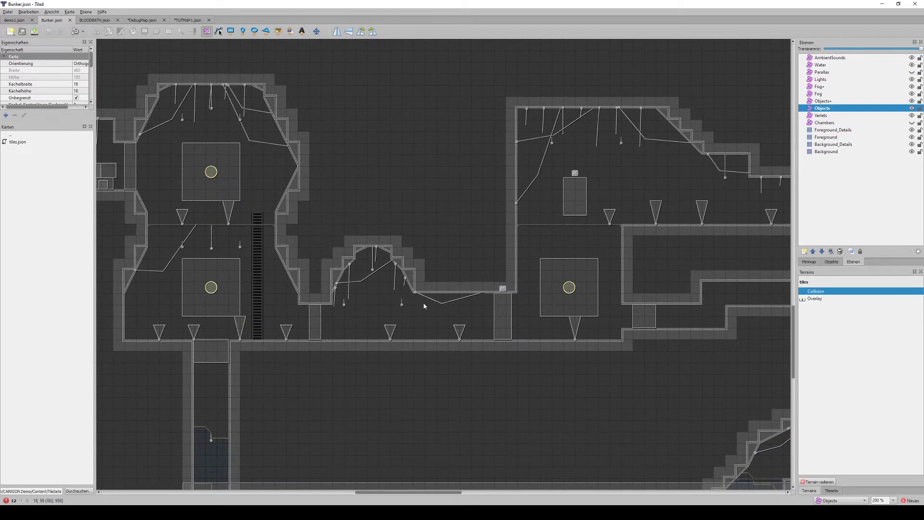
{"action": "left_click_drag", "start_coordinate": [481, 330], "coordinate": [510, 339]}
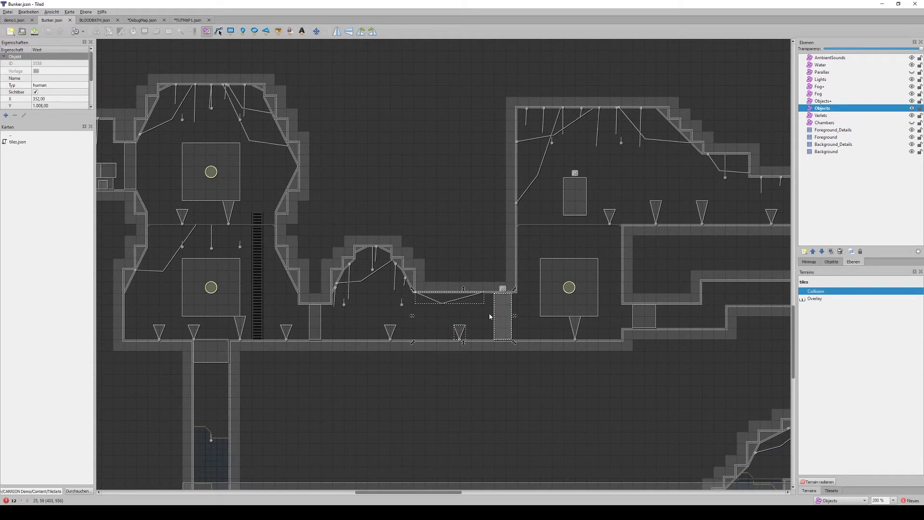
{"action": "middle_click_drag", "start_coordinate": [520, 262], "coordinate": [675, 218]}
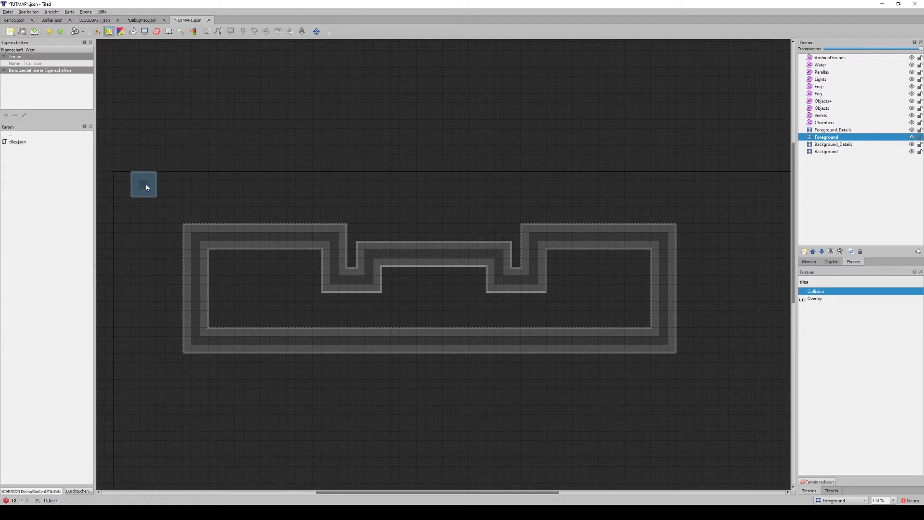
Step: Return to TUTMAP1 and surround the room with a large rectangular outline of Collision terrain, making its walls thick and solid
{"action": "mouse_move", "coordinate": [147, 188]}
{"action": "left_mouse_down"}
{"action": "mouse_move", "coordinate": [701, 195]}
{"action": "mouse_move", "coordinate": [718, 185]}
{"action": "left_mouse_up"}
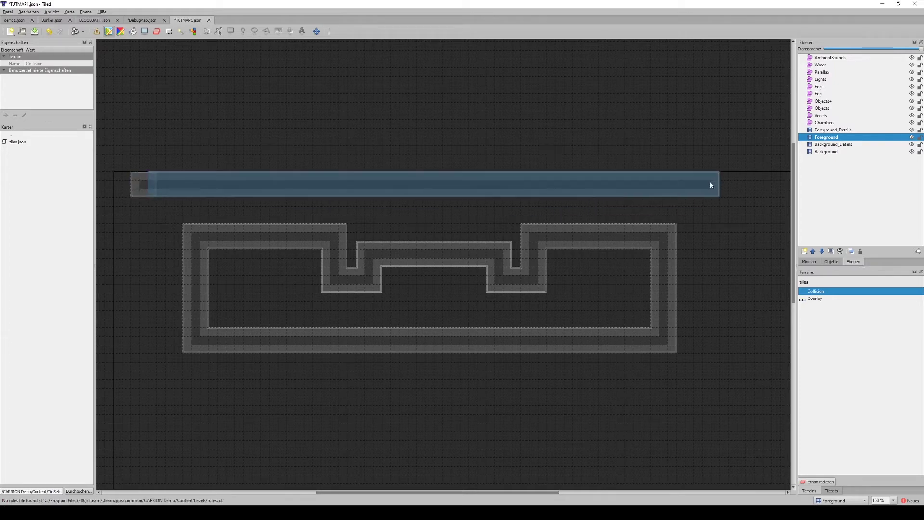
{"action": "left_click", "coordinate": [710, 182], "text": "shift"}
{"action": "left_click", "coordinate": [704, 374], "text": "shift"}
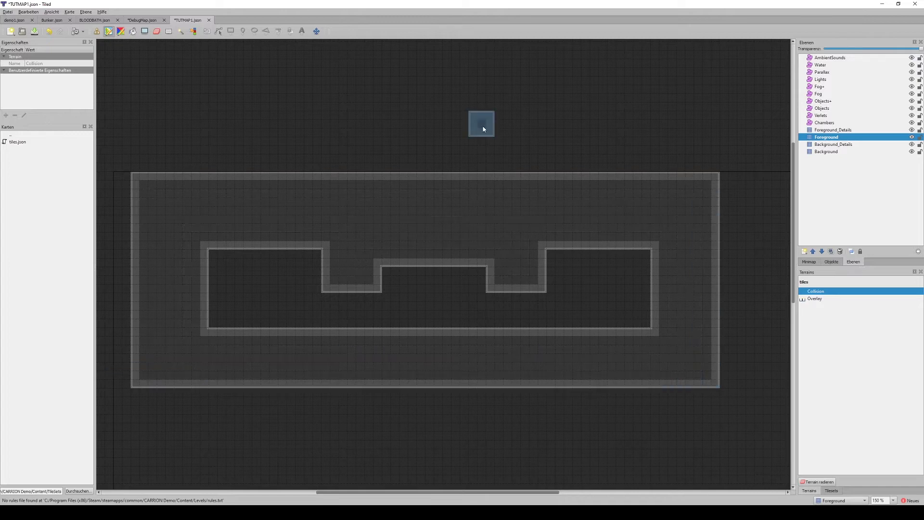
{"action": "middle_click_drag", "start_coordinate": [483, 126], "coordinate": [486, 117]}
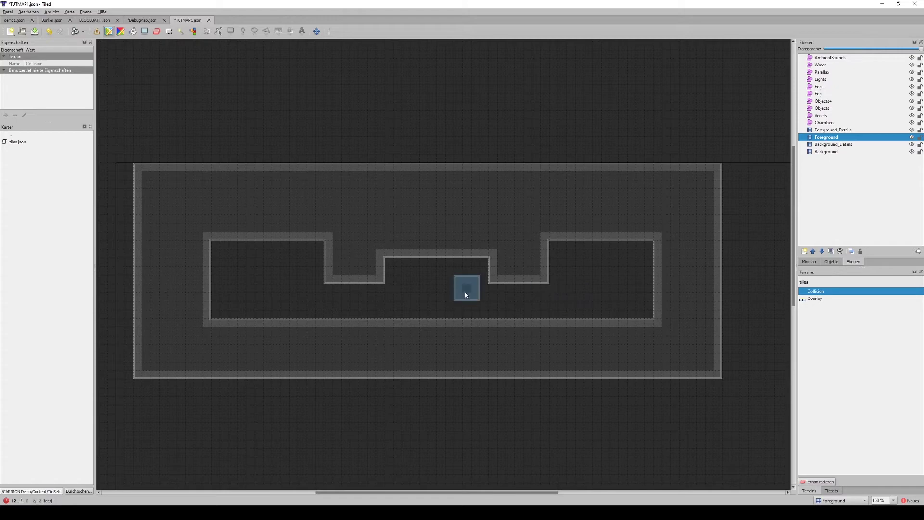
Step: Switch to DebugMap and copy the Lab chamber from its Chambers row, discarding the duplicate pasted there
{"action": "left_click", "coordinate": [146, 23]}
{"action": "scroll", "coordinate": [419, 298], "scroll_direction": "down", "scroll_amount": 6}
{"action": "scroll", "coordinate": [419, 299], "scroll_direction": "right", "scroll_amount": 3}
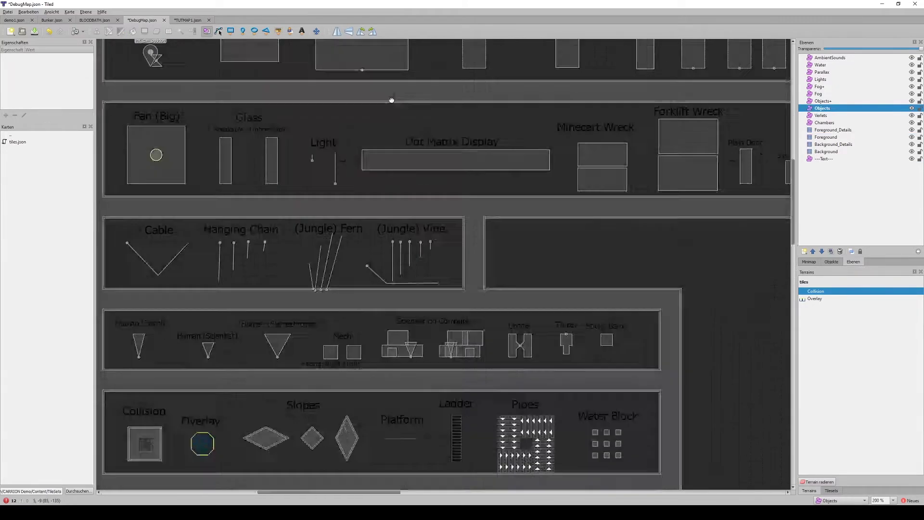
{"action": "scroll", "coordinate": [425, 326], "scroll_direction": "down", "scroll_amount": 6}
{"action": "scroll", "coordinate": [425, 325], "scroll_direction": "left", "scroll_amount": 6}
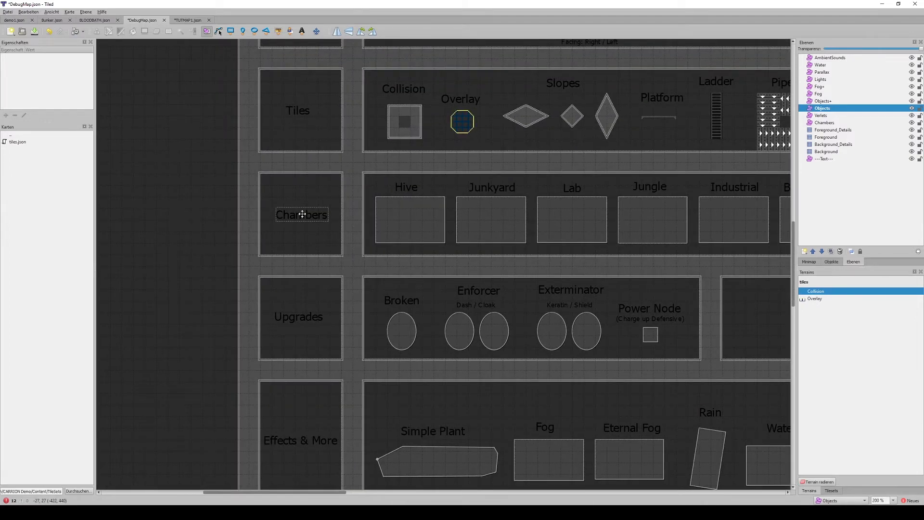
{"action": "left_click", "coordinate": [302, 214]}
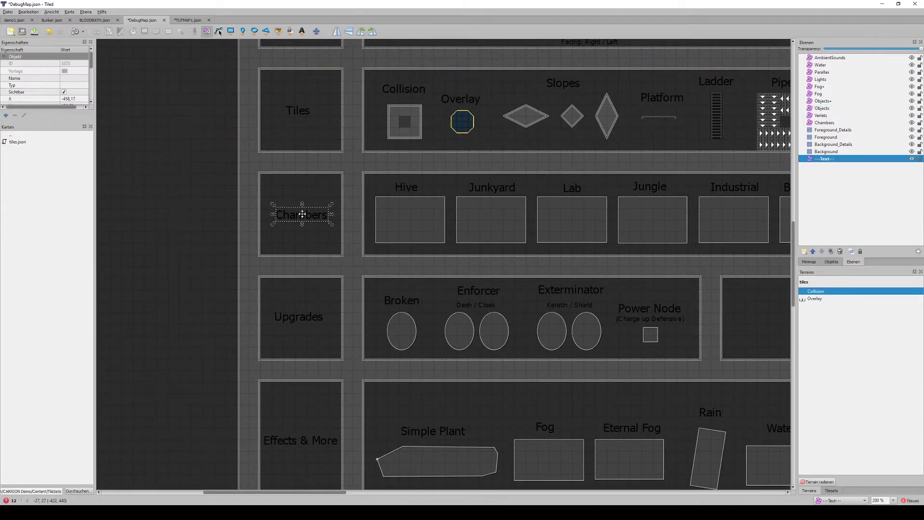
{"action": "middle_click_drag", "start_coordinate": [319, 179], "coordinate": [359, 239]}
{"action": "left_click", "coordinate": [359, 239]}
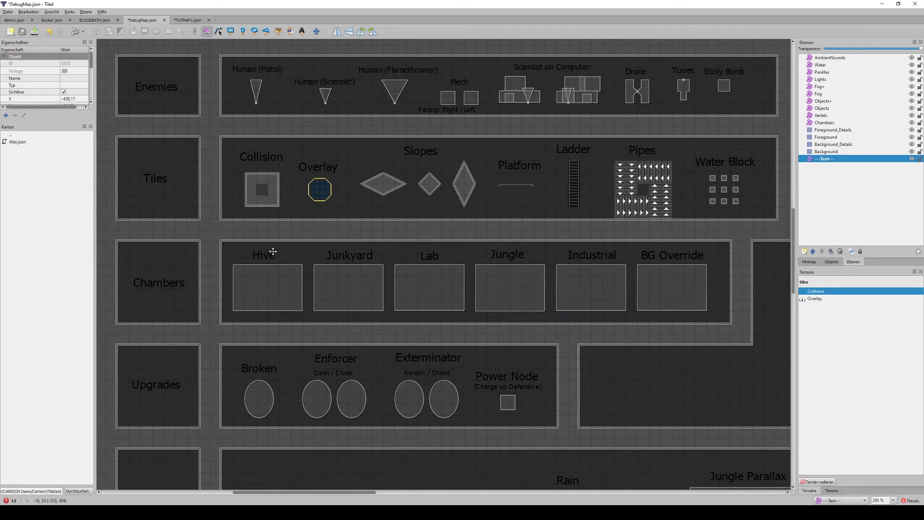
{"action": "left_click", "coordinate": [440, 290]}
{"action": "key", "text": "ctrl+c"}
{"action": "key", "text": "ctrl+v"}
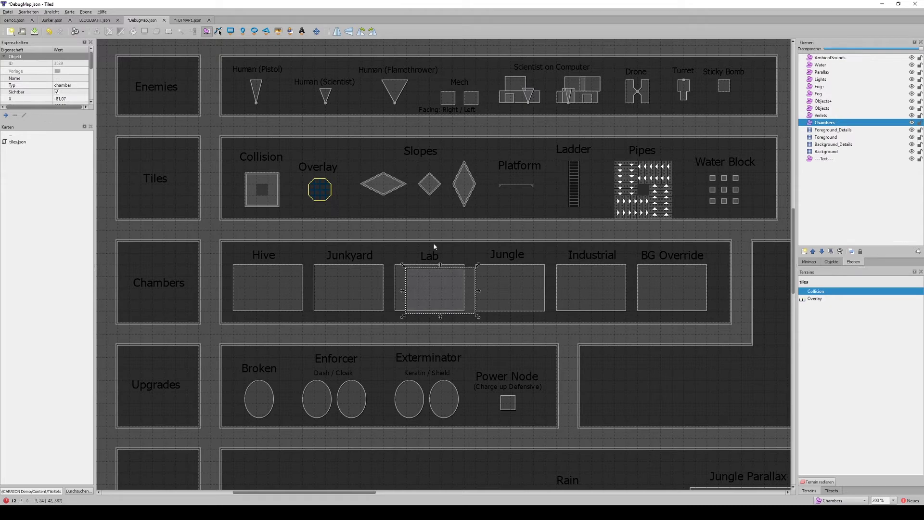
{"action": "key", "text": "Escape"}
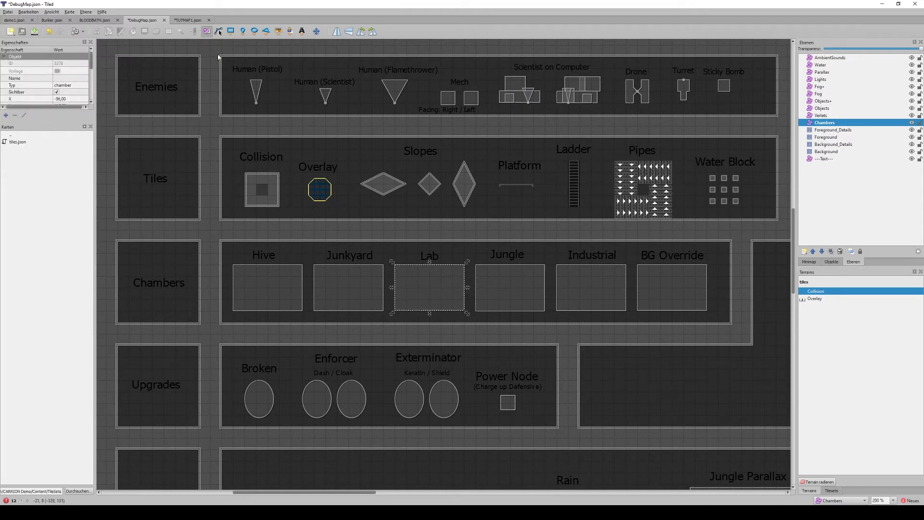
Step: Paste the Lab chamber onto the Chambers layer of TUTMAP1 and place it over the room's upper-left corner
{"action": "left_click", "coordinate": [183, 20]}
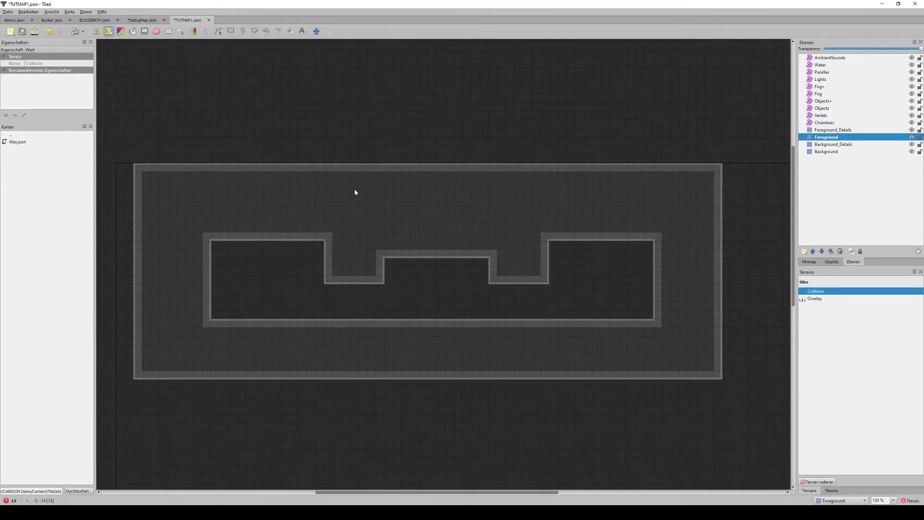
{"action": "left_click", "coordinate": [824, 123]}
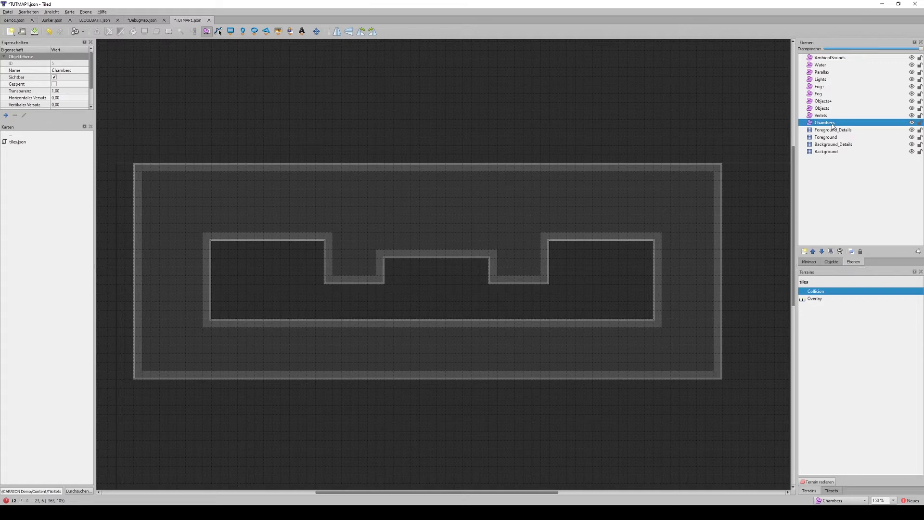
{"action": "key", "text": "ctrl+v"}
{"action": "left_click_drag", "start_coordinate": [297, 212], "coordinate": [219, 238]}
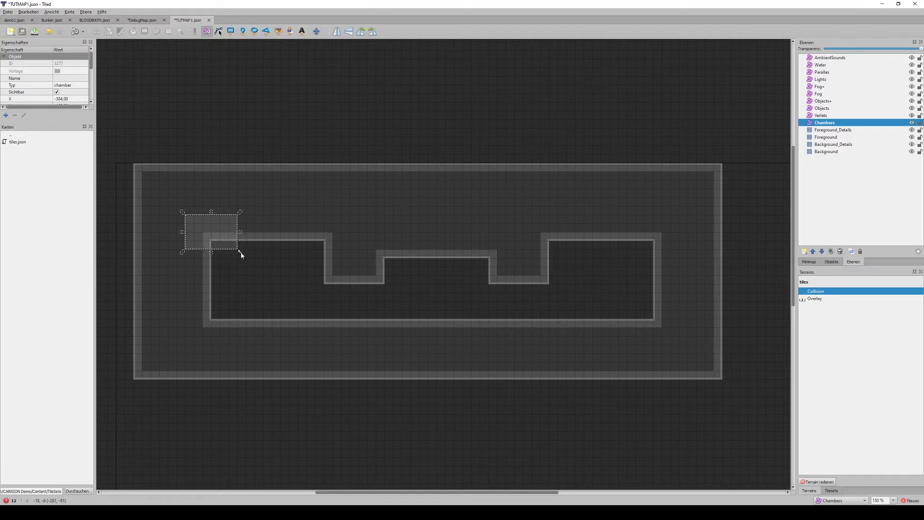
Step: Enlarge the Lab chamber to cover the room's left part, ending midway along the first narrow passage
{"action": "left_click_drag", "start_coordinate": [242, 254], "coordinate": [361, 346]}
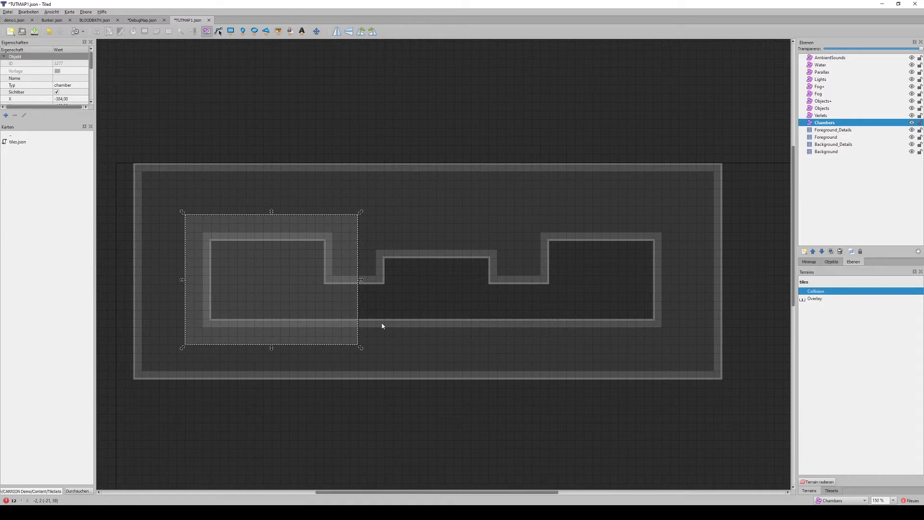
{"action": "left_click_drag", "start_coordinate": [361, 280], "coordinate": [357, 280]}
{"action": "scroll", "coordinate": [366, 288], "scroll_direction": "up", "scroll_amount": 3, "text": "ctrl"}
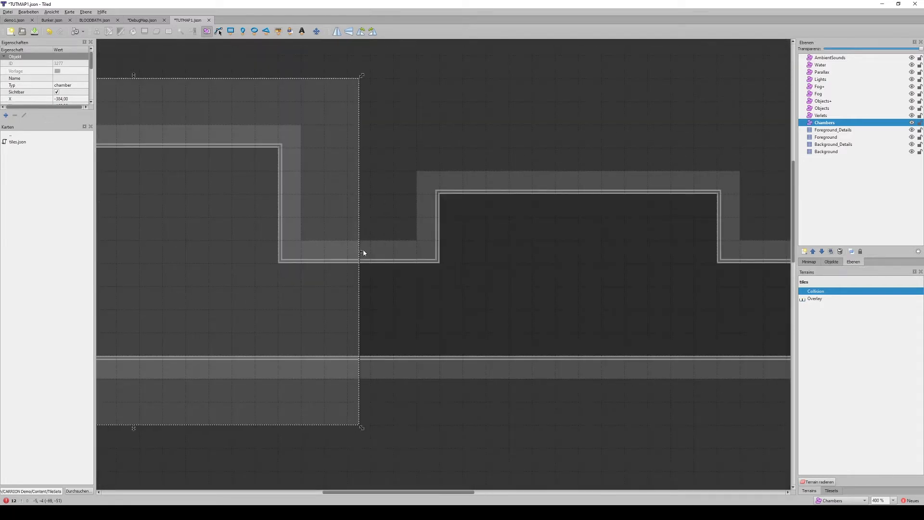
{"action": "scroll", "coordinate": [367, 341], "scroll_direction": "down", "scroll_amount": 2, "text": "ctrl"}
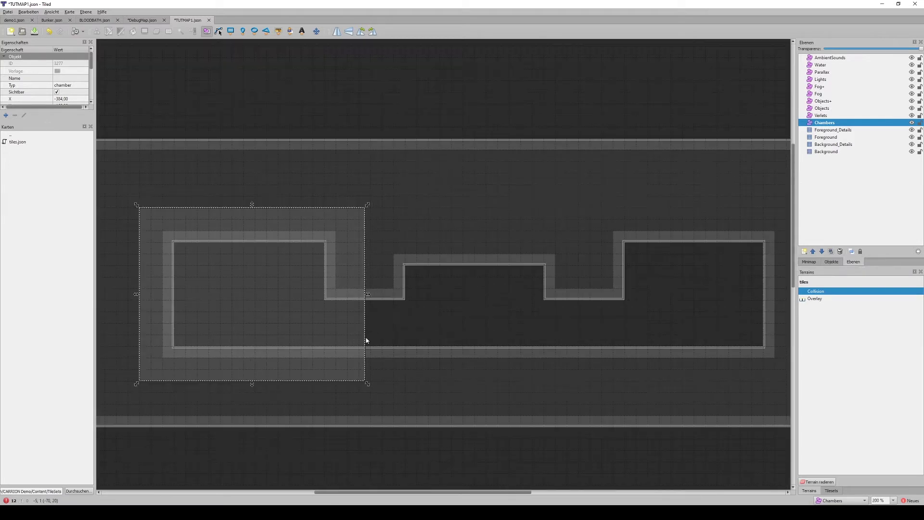
Step: Paste a second Lab chamber flush against the first and stretch it to cover the rest of the room
{"action": "key", "text": "ctrl+v"}
{"action": "left_click_drag", "start_coordinate": [448, 309], "coordinate": [415, 299]}
{"action": "middle_click_drag", "start_coordinate": [487, 179], "coordinate": [390, 155]}
{"action": "left_click_drag", "start_coordinate": [496, 273], "coordinate": [703, 273]}
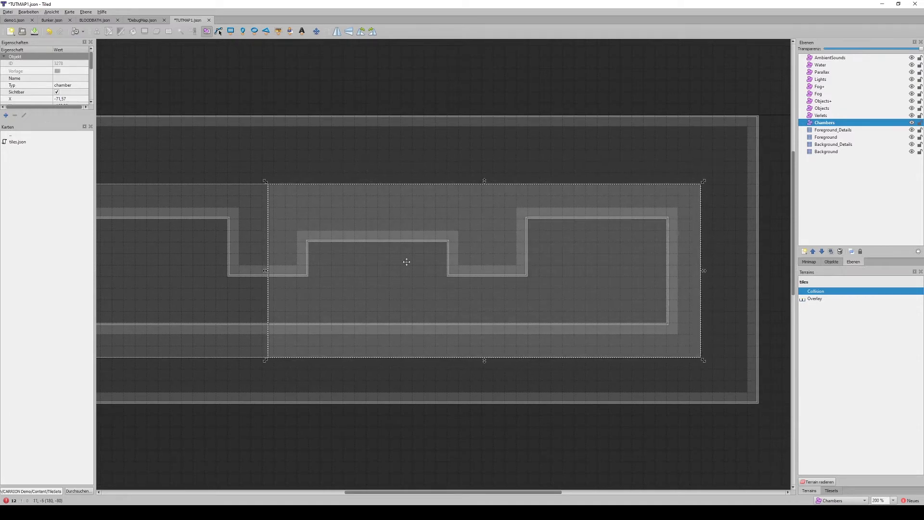
{"action": "left_click", "coordinate": [397, 165]}
{"action": "middle_click_drag", "start_coordinate": [398, 166], "coordinate": [459, 178]}
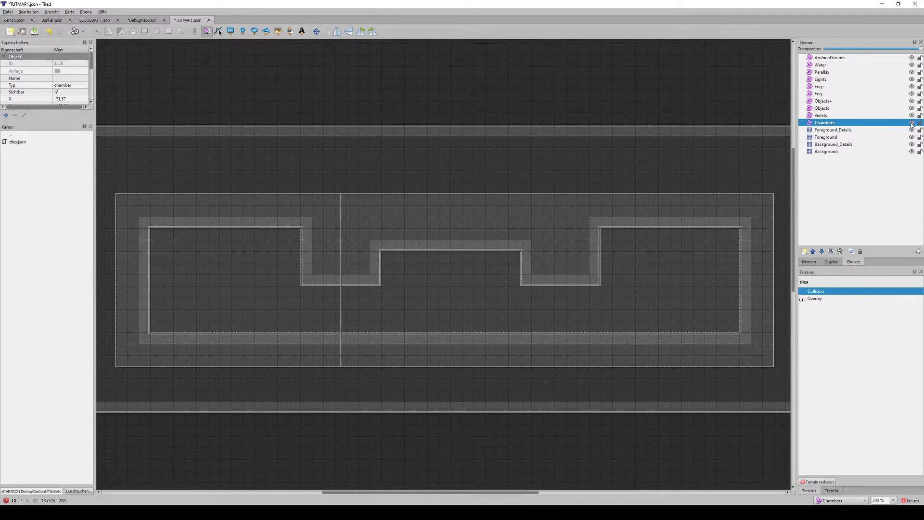
Step: Hide the Chambers layer in TUTMAP1
{"action": "left_click", "coordinate": [610, 209]}
{"action": "left_click", "coordinate": [912, 123]}
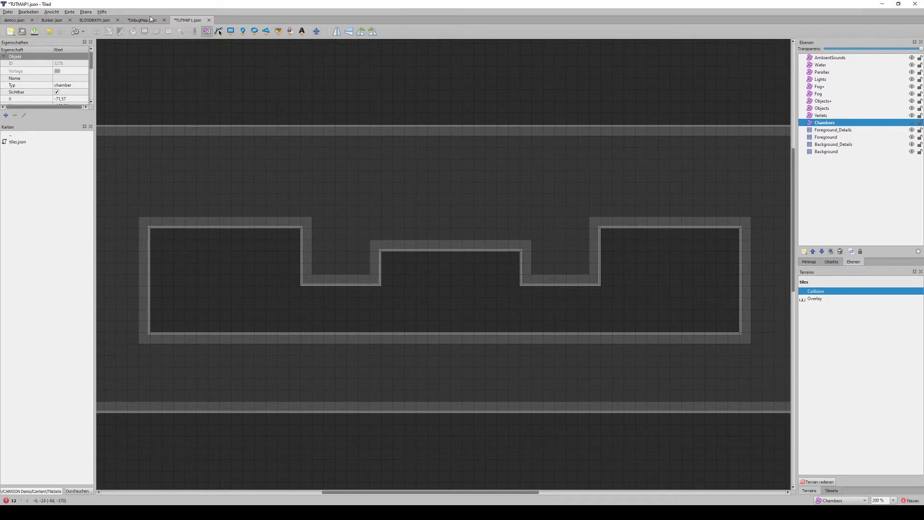
{"action": "middle_click_drag", "start_coordinate": [309, 192], "coordinate": [349, 162]}
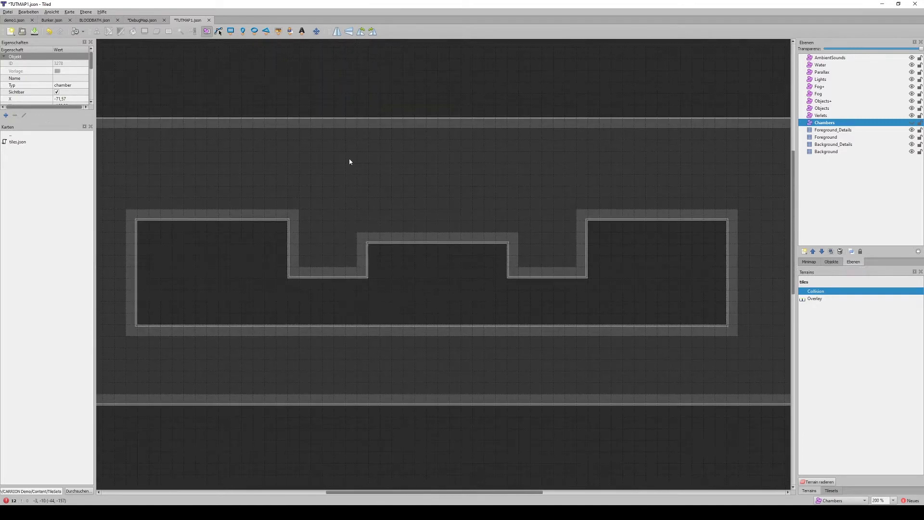
Step: Switch to DebugMap and copy the lower Player object, with its monster shape, from the Starter Pack row
{"action": "left_click", "coordinate": [138, 21]}
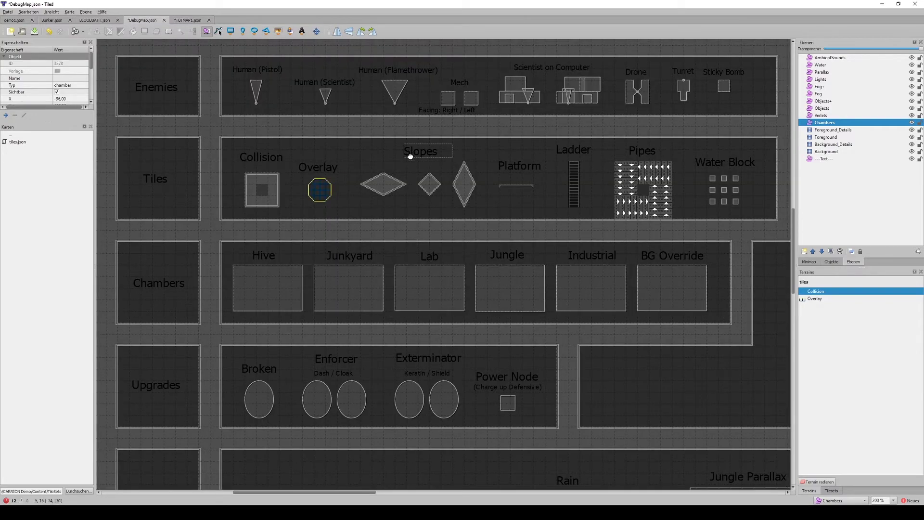
{"action": "scroll", "coordinate": [388, 139], "scroll_direction": "up", "scroll_amount": 3}
{"action": "middle_click_drag", "start_coordinate": [388, 136], "coordinate": [401, 296]}
{"action": "middle_click_drag", "start_coordinate": [415, 168], "coordinate": [500, 315]}
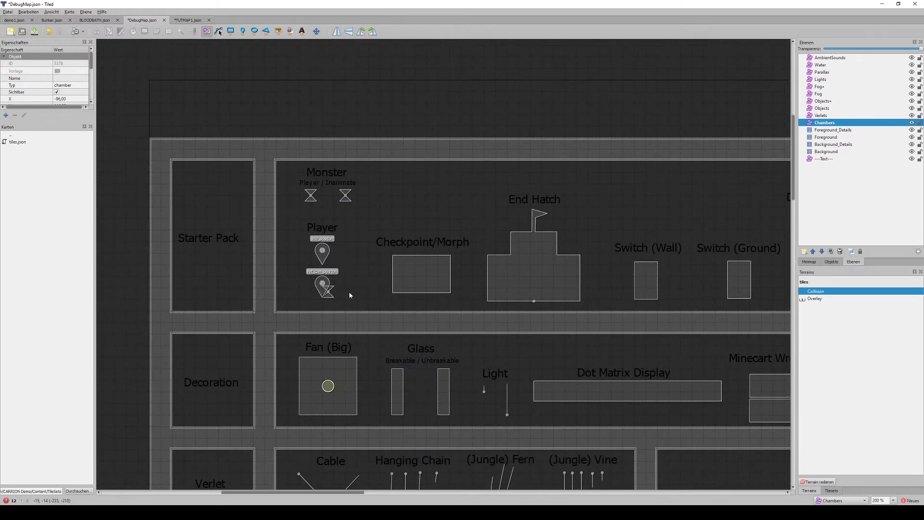
{"action": "scroll", "coordinate": [302, 284], "scroll_direction": "up", "scroll_amount": 1, "text": "ctrl"}
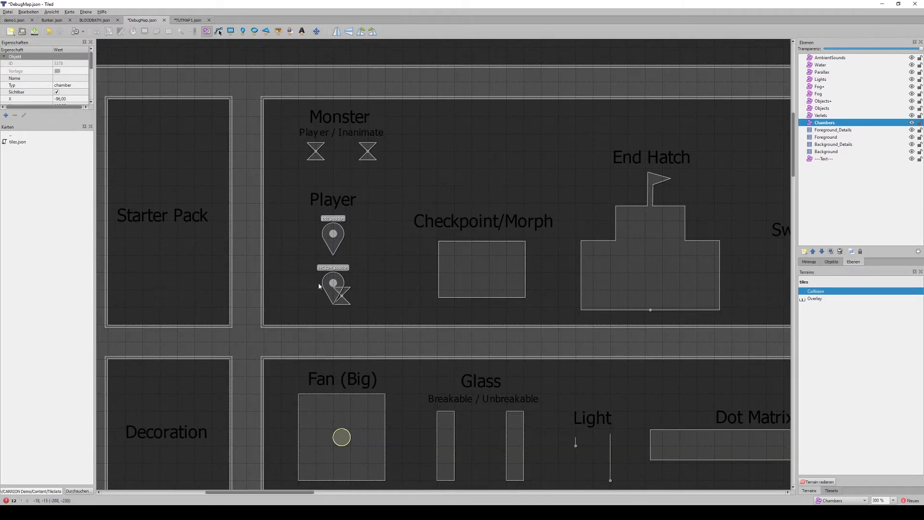
{"action": "left_click", "coordinate": [347, 303]}
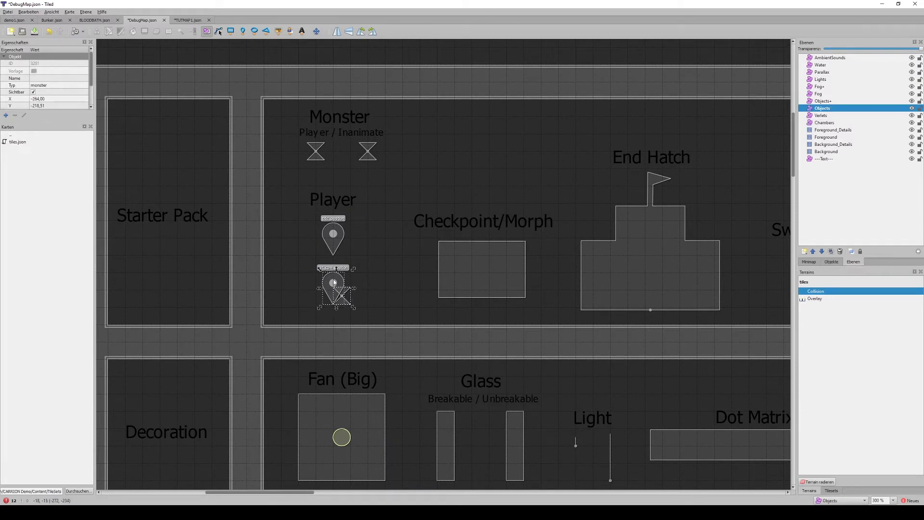
Step: Paste the Player object onto the Objects layer of TUTMAP1 and place it near the floor at the room's left end
{"action": "left_click", "coordinate": [187, 21]}
{"action": "scroll", "coordinate": [319, 292], "scroll_direction": "up", "scroll_amount": 1, "text": "ctrl"}
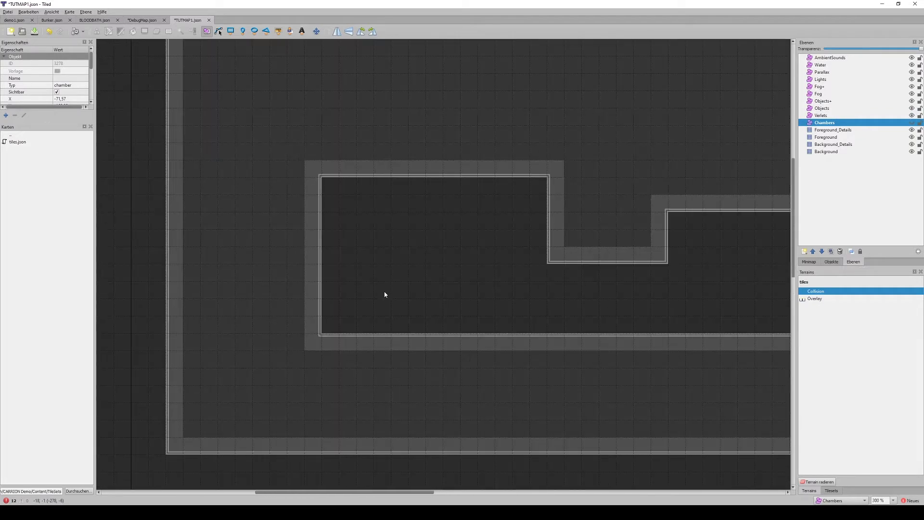
{"action": "left_click", "coordinate": [827, 110]}
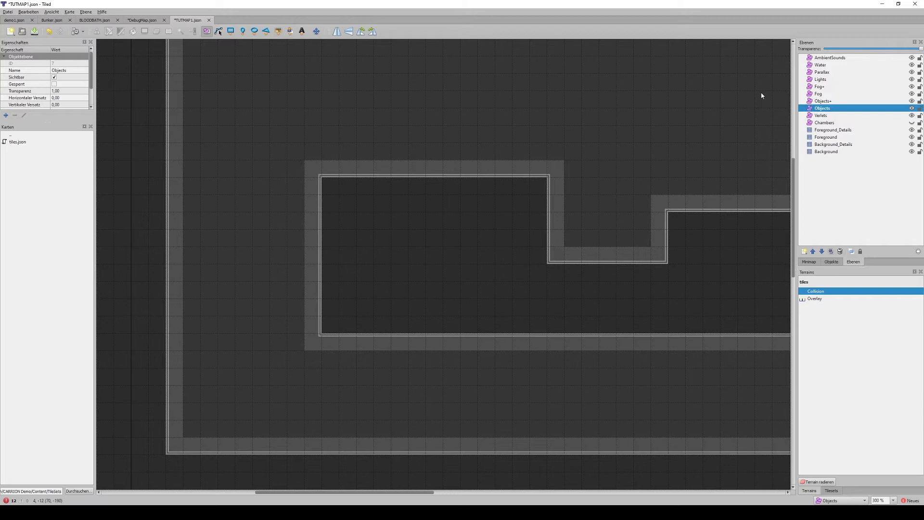
{"action": "key", "text": "ctrl+v"}
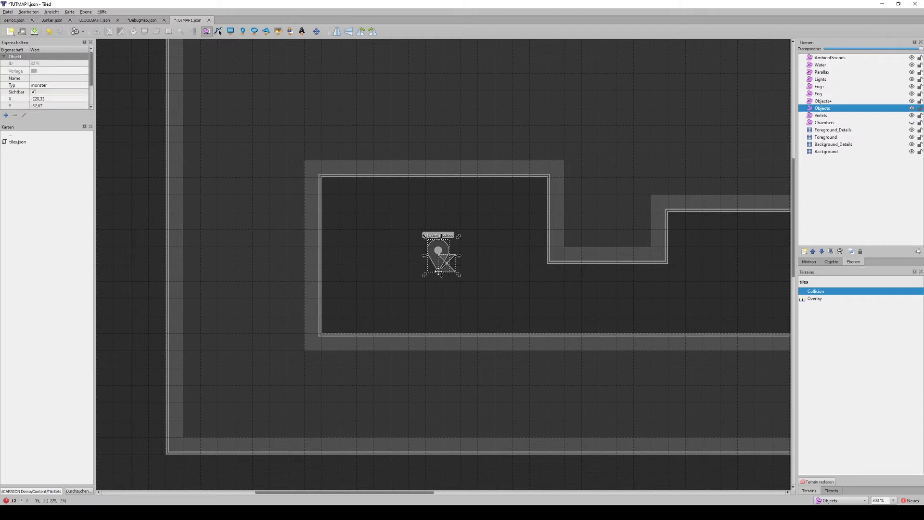
{"action": "mouse_move", "coordinate": [438, 272]}
{"action": "left_mouse_down"}
{"action": "mouse_move", "coordinate": [356, 336]}
{"action": "mouse_move", "coordinate": [373, 325]}
{"action": "mouse_move", "coordinate": [354, 322]}
{"action": "mouse_move", "coordinate": [371, 325]}
{"action": "left_mouse_up"}
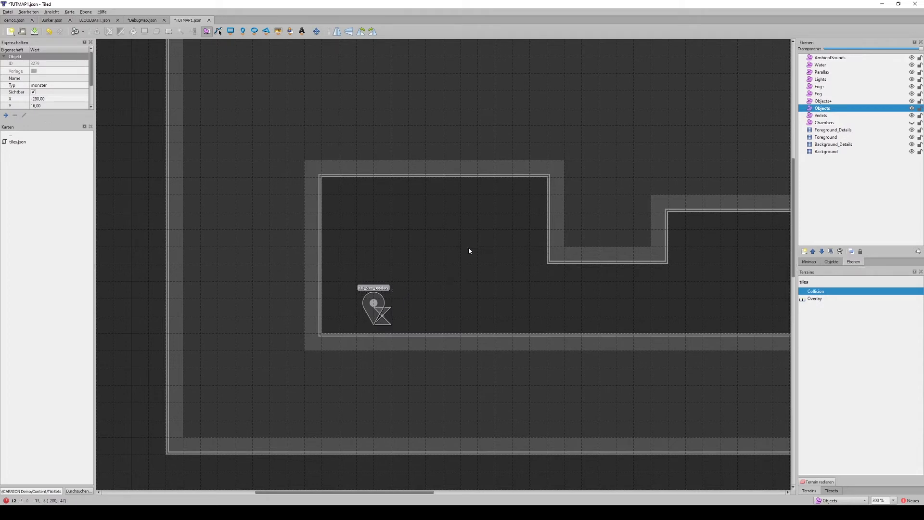
{"action": "middle_click_drag", "start_coordinate": [468, 247], "coordinate": [382, 242]}
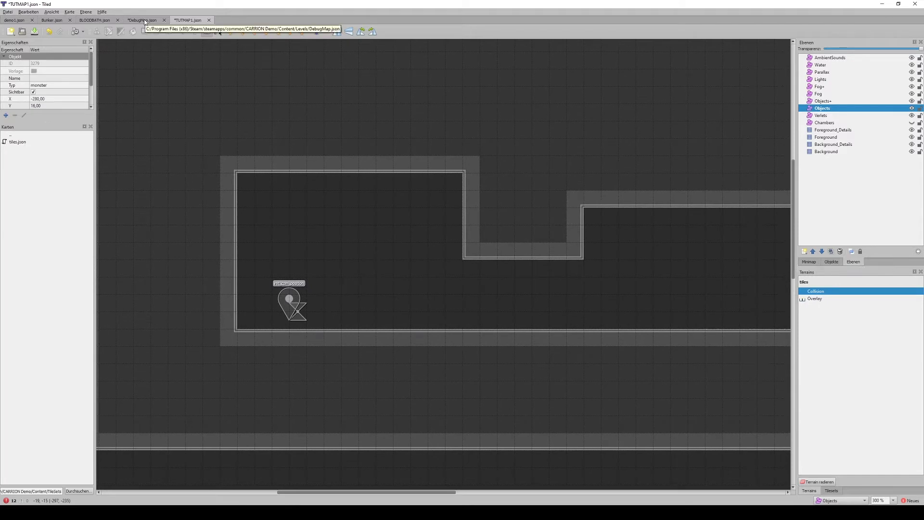
{"action": "middle_click_drag", "start_coordinate": [414, 245], "coordinate": [132, 228]}
{"action": "scroll", "coordinate": [133, 229], "scroll_direction": "down", "scroll_amount": 2, "text": "ctrl"}
{"action": "middle_click_drag", "start_coordinate": [258, 227], "coordinate": [413, 265]}
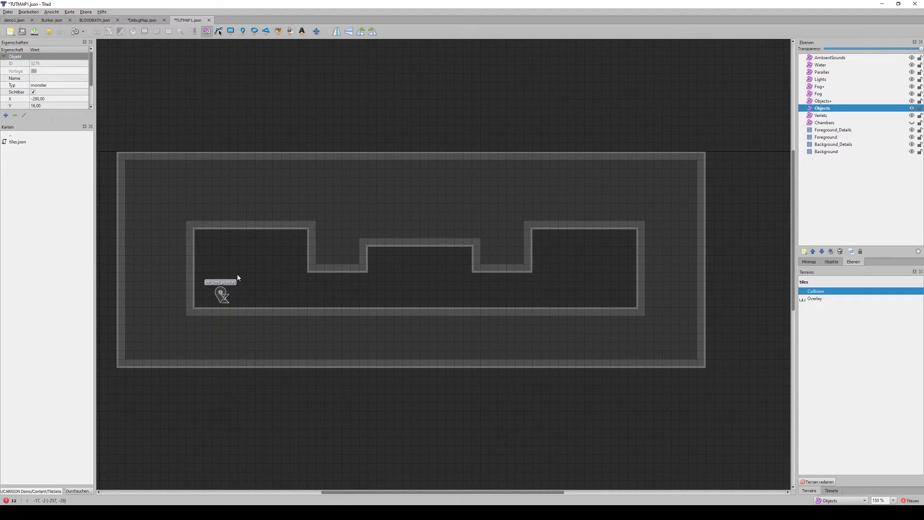
Step: Switch to DebugMap and check which layer the human enemies in the Enemies row belong to
{"action": "scroll", "coordinate": [237, 276], "scroll_direction": "up", "scroll_amount": 2, "text": "ctrl"}
{"action": "left_click", "coordinate": [143, 20]}
{"action": "middle_click_drag", "start_coordinate": [336, 259], "coordinate": [465, 297]}
{"action": "middle_click_drag", "start_coordinate": [529, 307], "coordinate": [398, 313]}
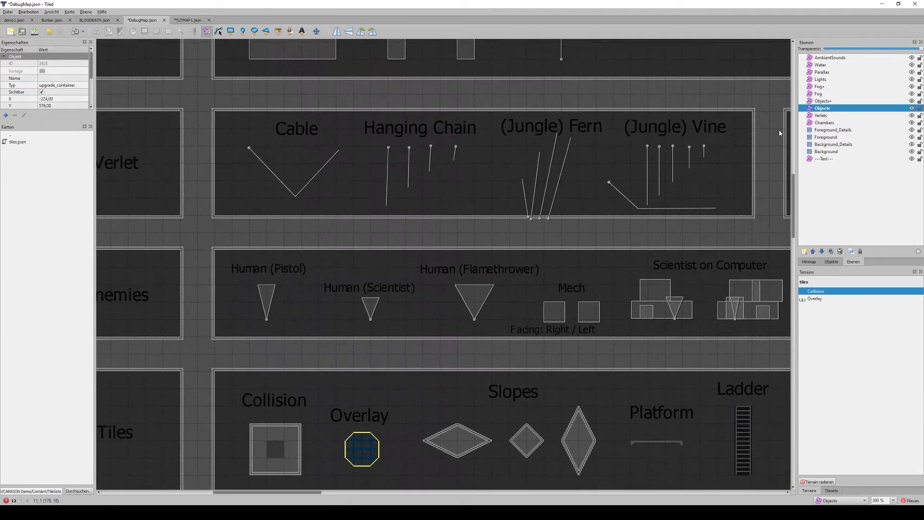
{"action": "left_click", "coordinate": [834, 102]}
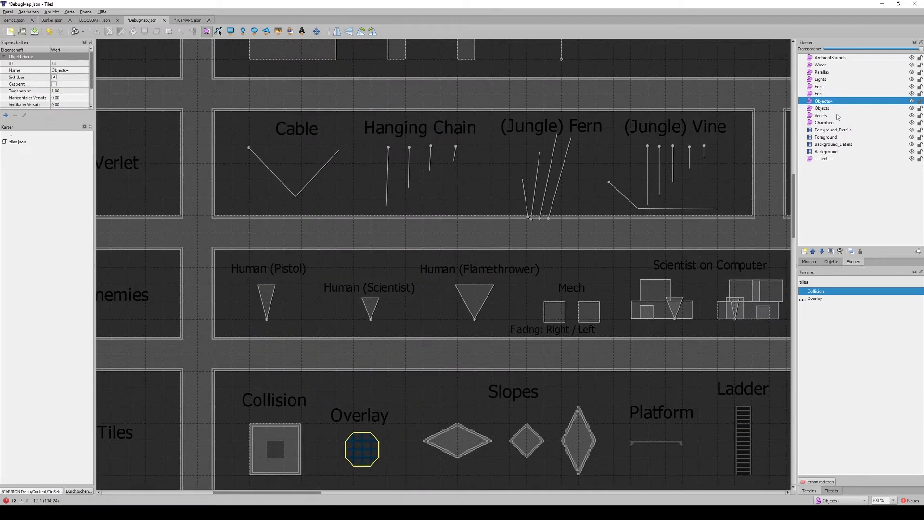
{"action": "left_click", "coordinate": [837, 116]}
{"action": "left_click", "coordinate": [471, 296]}
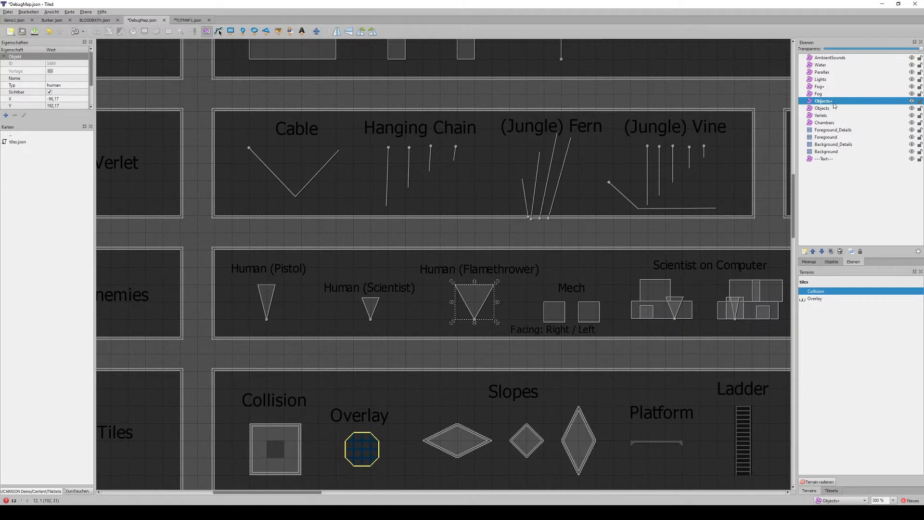
{"action": "left_click", "coordinate": [370, 305]}
{"action": "scroll", "coordinate": [399, 293], "scroll_direction": "right", "scroll_amount": 5}
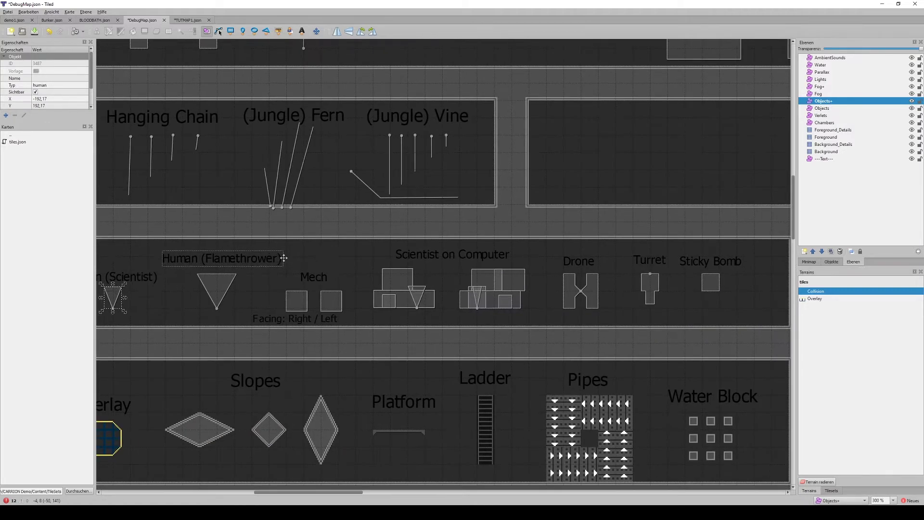
Step: Inspect the Scientist on Computer pieces, Drone, Turret and Sticky Bomb in the Enemies row for their object types and layers
{"action": "left_click", "coordinate": [390, 300]}
{"action": "left_click", "coordinate": [391, 300]}
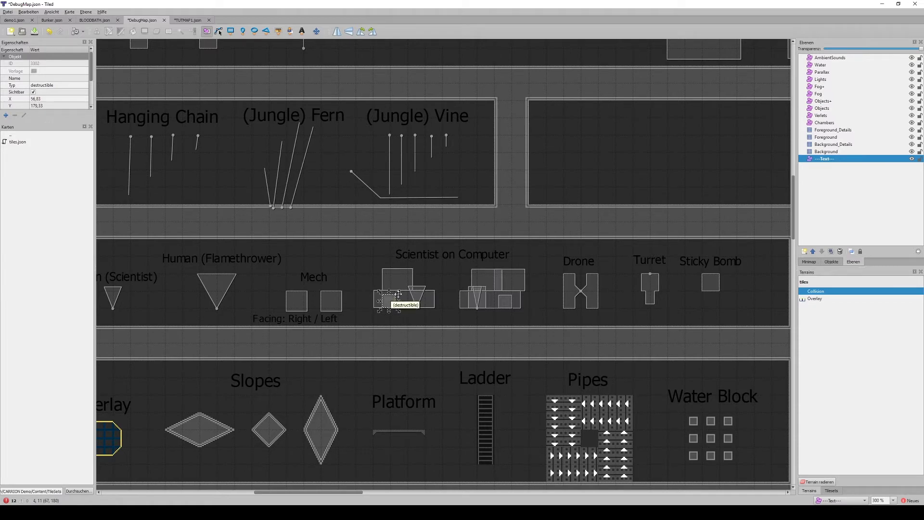
{"action": "left_click", "coordinate": [416, 288]}
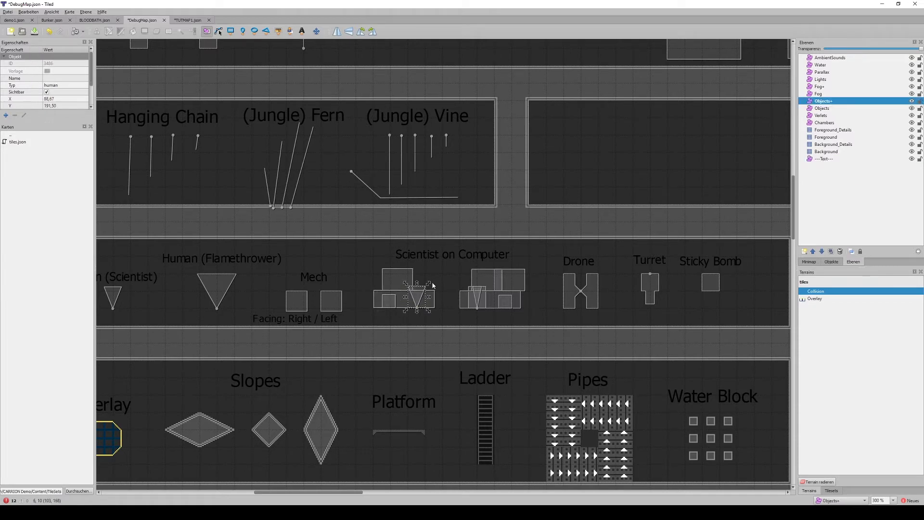
{"action": "left_click", "coordinate": [390, 300]}
{"action": "left_click", "coordinate": [398, 279], "text": "shift"}
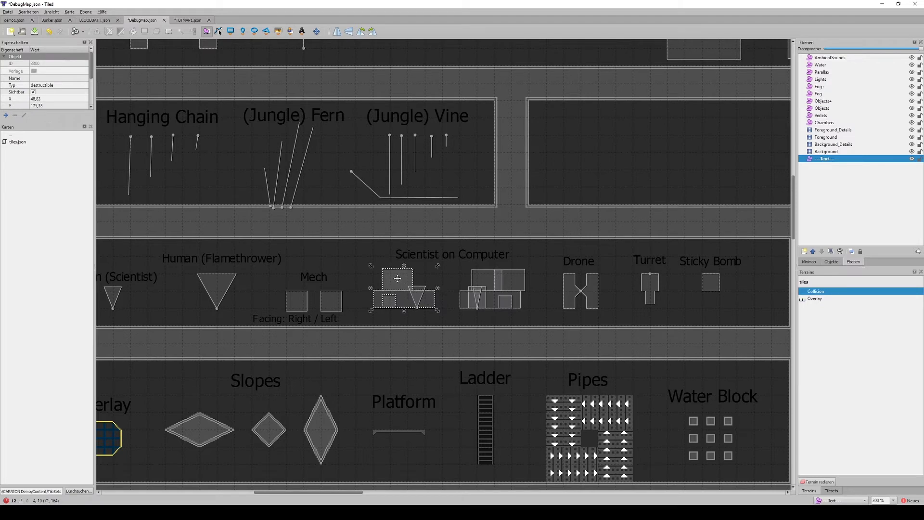
{"action": "left_click", "coordinate": [480, 282]}
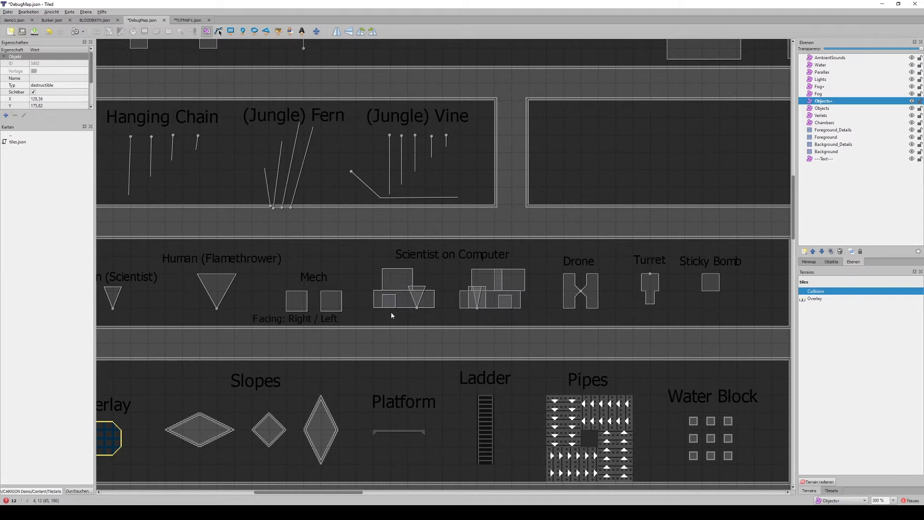
{"action": "middle_click_drag", "start_coordinate": [587, 243], "coordinate": [407, 235]}
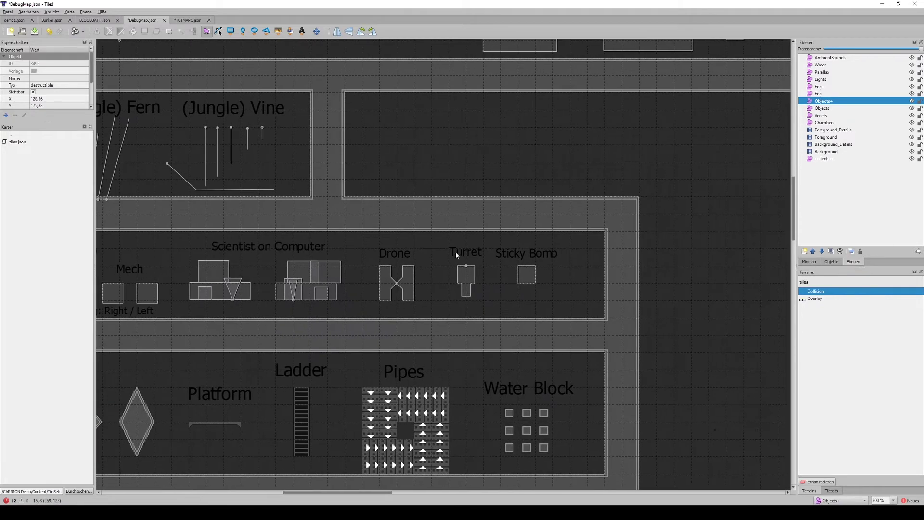
{"action": "left_click", "coordinate": [526, 275]}
{"action": "left_click", "coordinate": [465, 281]}
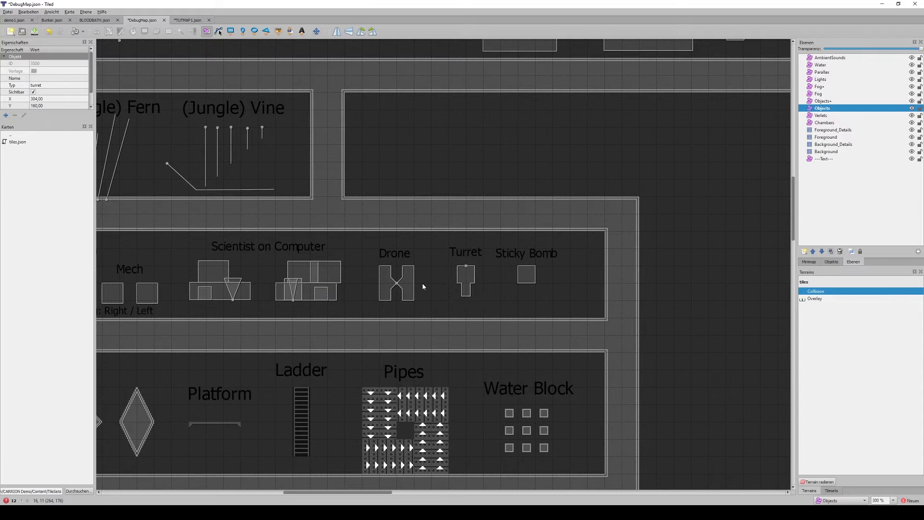
{"action": "left_click", "coordinate": [394, 272]}
{"action": "left_click", "coordinate": [466, 280]}
{"action": "left_click", "coordinate": [527, 274]}
{"action": "middle_click_drag", "start_coordinate": [423, 293], "coordinate": [497, 286]}
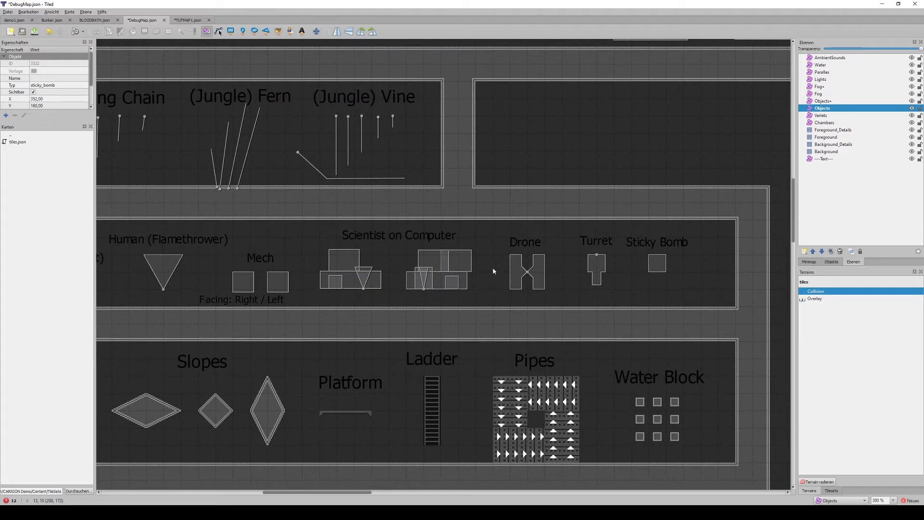
Step: Copy Human (Scientist) from DebugMap's Enemies row and paste it onto TUTMAP1's Objects+ layer, standing on the first room's floor beside the upgrade container
{"action": "middle_click_drag", "start_coordinate": [256, 270], "coordinate": [658, 284]}
{"action": "left_click", "coordinate": [462, 285]}
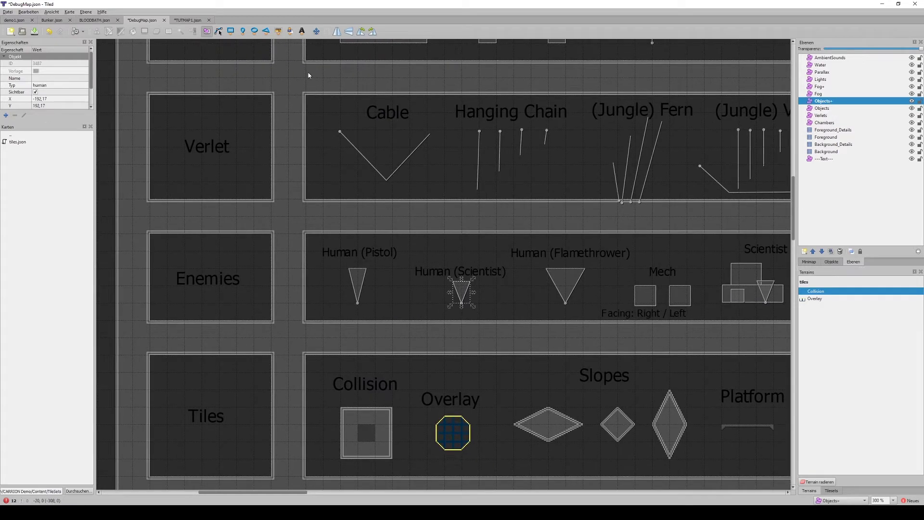
{"action": "left_click", "coordinate": [191, 21]}
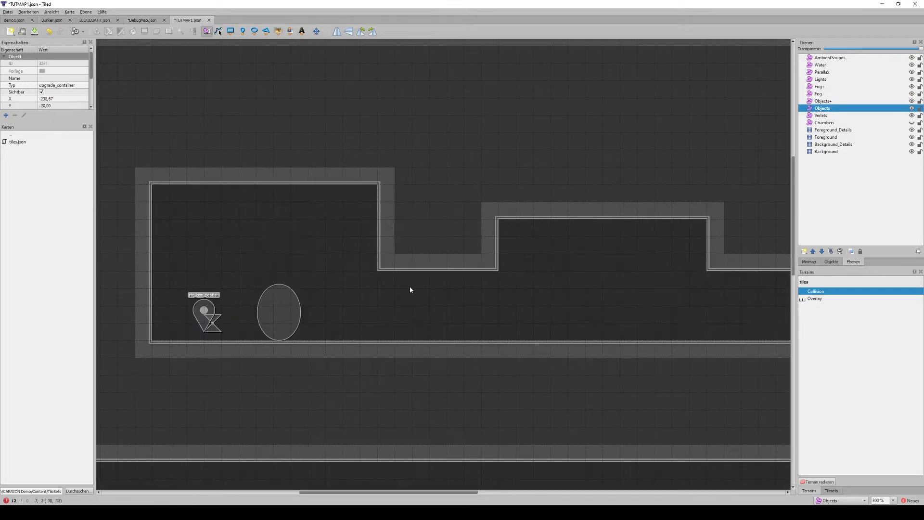
{"action": "middle_click_drag", "start_coordinate": [310, 289], "coordinate": [454, 264]}
{"action": "left_click", "coordinate": [837, 102]}
{"action": "key", "text": "ctrl+v"}
{"action": "left_click_drag", "start_coordinate": [481, 239], "coordinate": [482, 310]}
{"action": "left_click", "coordinate": [490, 254]}
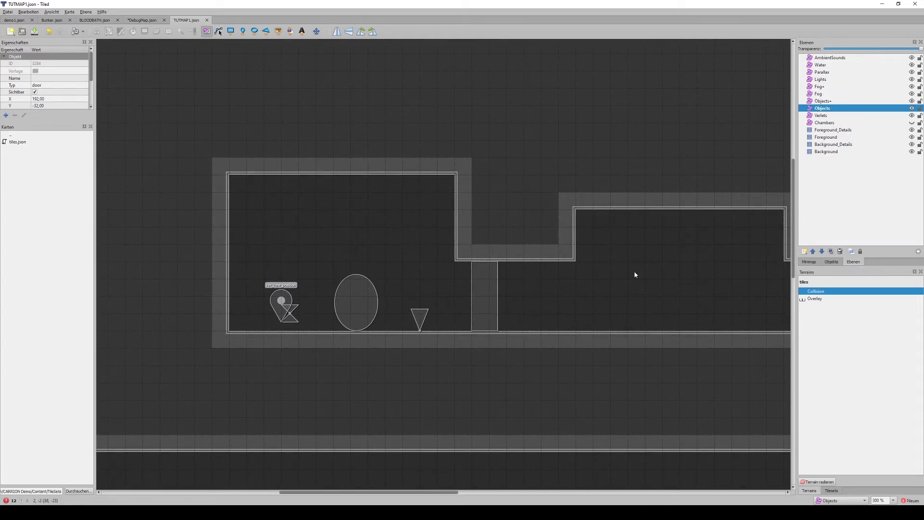
Step: Switch to DebugMap and copy the Switch (Wall) and Switch (Ground) objects together
{"action": "middle_click_drag", "start_coordinate": [635, 272], "coordinate": [448, 273]}
{"action": "middle_click_drag", "start_coordinate": [305, 245], "coordinate": [441, 247]}
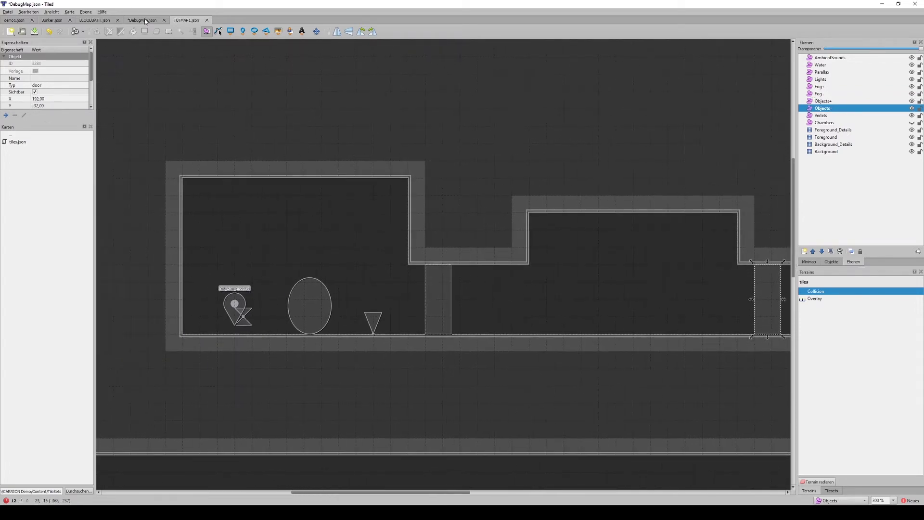
{"action": "left_click", "coordinate": [142, 20]}
{"action": "middle_click_drag", "start_coordinate": [355, 191], "coordinate": [458, 174]}
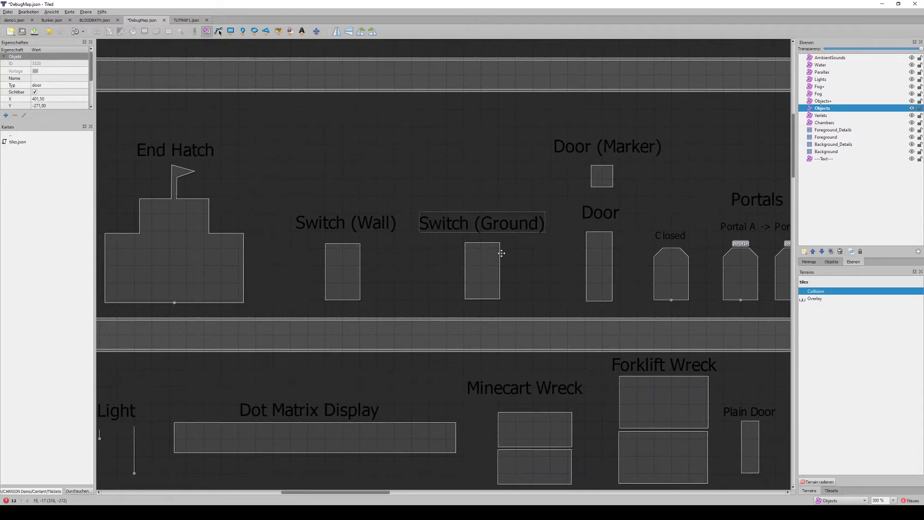
{"action": "left_click", "coordinate": [349, 262]}
{"action": "left_click", "coordinate": [481, 262], "text": "shift"}
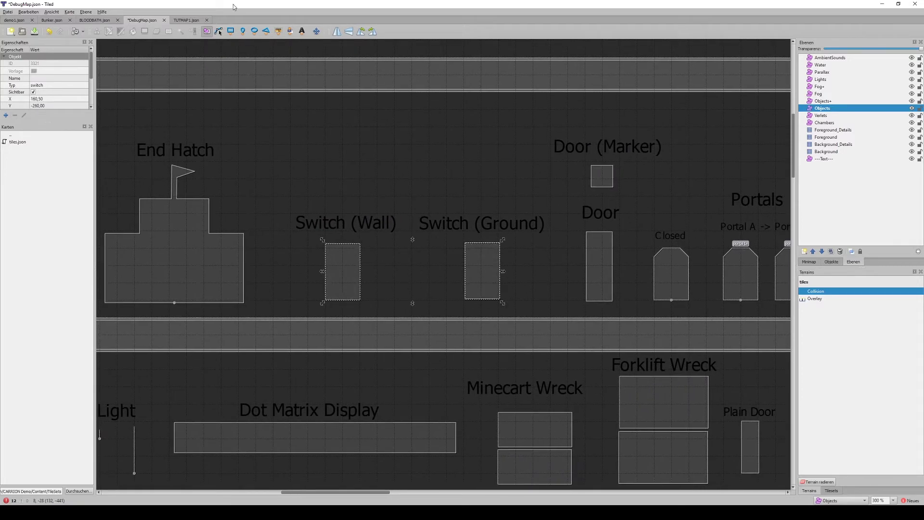
Step: Paste both switches onto the Objects layer of TUTMAP1 and position the wall switch in the first room's upper area
{"action": "left_click", "coordinate": [186, 19]}
{"action": "middle_click_drag", "start_coordinate": [311, 214], "coordinate": [367, 185]}
{"action": "key", "text": "ctrl+v"}
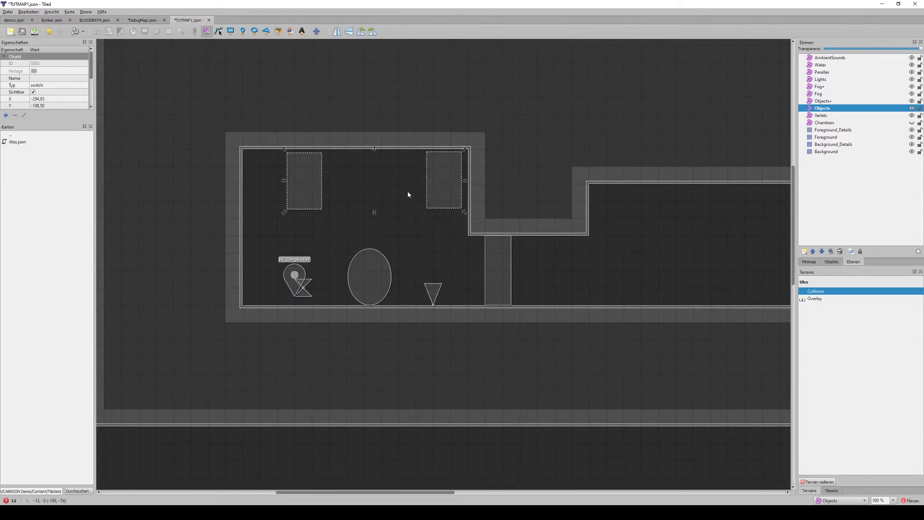
{"action": "left_click", "coordinate": [316, 197]}
{"action": "left_click_drag", "start_coordinate": [316, 197], "coordinate": [375, 222]}
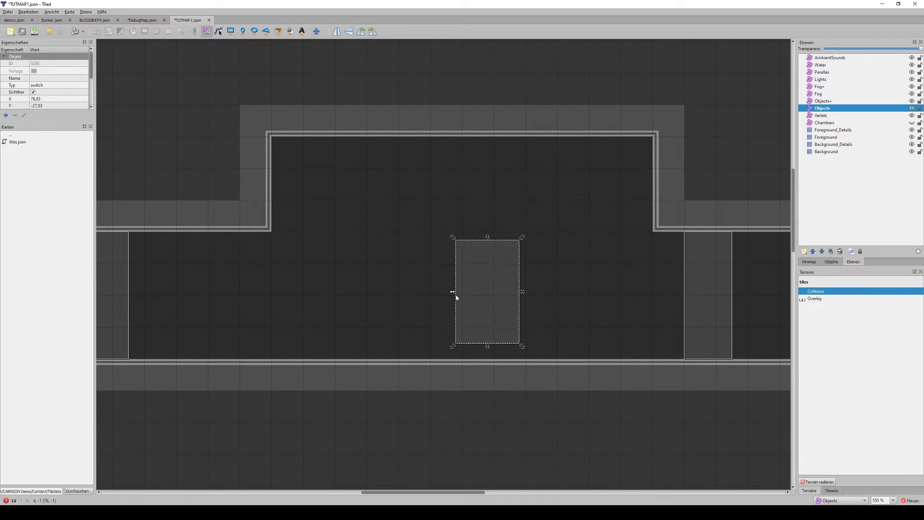
Step: Move the ground switch down in the middle room so that its vertical centre sits on the floor's surface
{"action": "scroll", "coordinate": [455, 294], "scroll_direction": "up", "scroll_amount": 5, "text": "ctrl"}
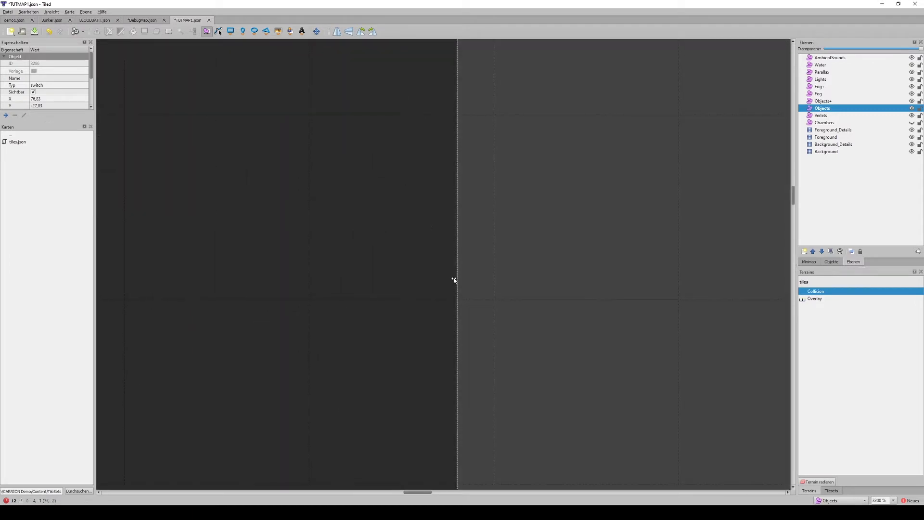
{"action": "scroll", "coordinate": [452, 282], "scroll_direction": "down", "scroll_amount": 3, "text": "ctrl"}
{"action": "left_click_drag", "start_coordinate": [453, 281], "coordinate": [446, 359]}
{"action": "scroll", "coordinate": [448, 299], "scroll_direction": "down", "scroll_amount": 2, "text": "ctrl"}
{"action": "scroll", "coordinate": [446, 359], "scroll_direction": "up", "scroll_amount": 2, "text": "ctrl"}
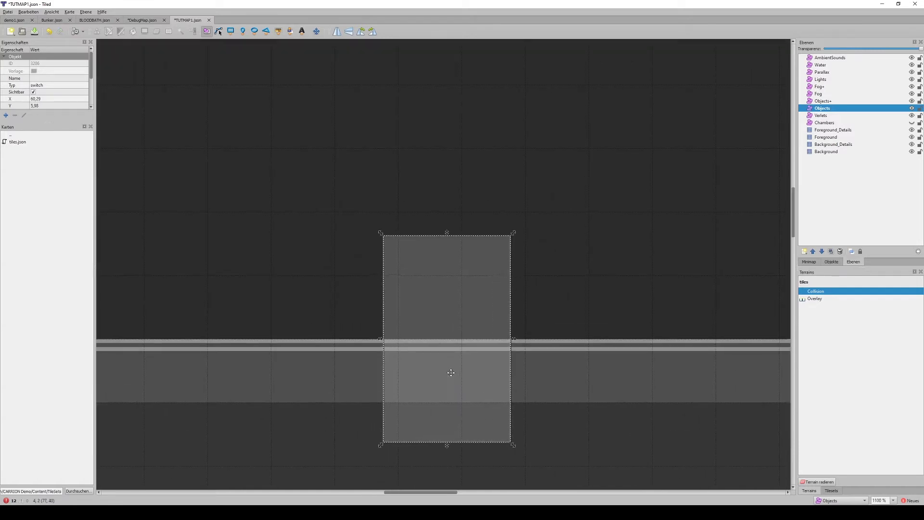
Step: Check the ground switch's custom properties and how closely its midpoint lines up with the floor edge
{"action": "scroll", "coordinate": [29, 97], "scroll_direction": "down", "scroll_amount": 3}
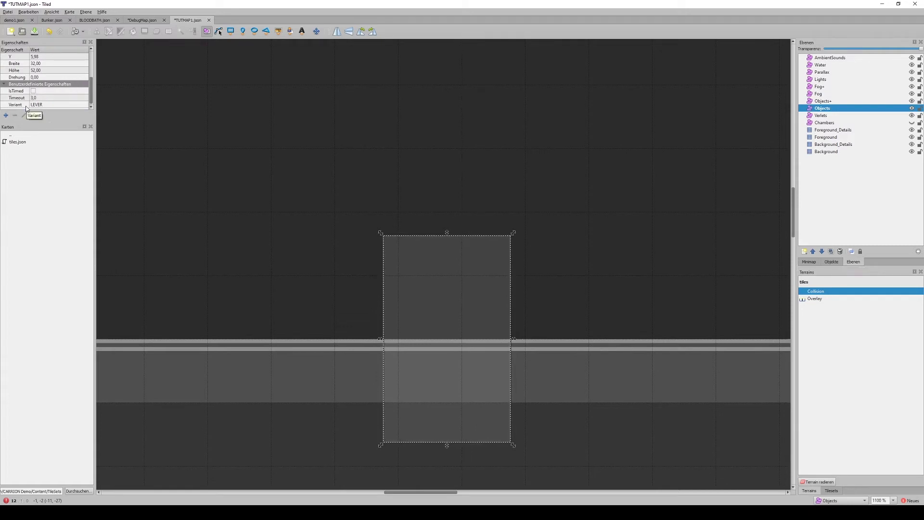
{"action": "scroll", "coordinate": [390, 327], "scroll_direction": "up", "scroll_amount": 1, "text": "ctrl"}
{"action": "scroll", "coordinate": [391, 328], "scroll_direction": "up", "scroll_amount": 8, "text": "ctrl"}
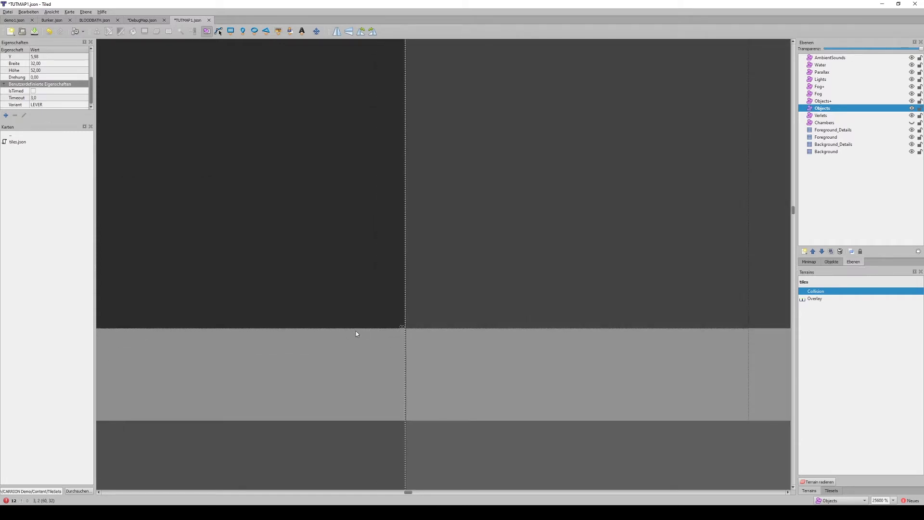
{"action": "scroll", "coordinate": [355, 331], "scroll_direction": "down", "scroll_amount": 10, "text": "ctrl"}
{"action": "scroll", "coordinate": [357, 340], "scroll_direction": "down", "scroll_amount": 1, "text": "ctrl"}
{"action": "scroll", "coordinate": [357, 347], "scroll_direction": "up", "scroll_amount": 3, "text": "ctrl"}
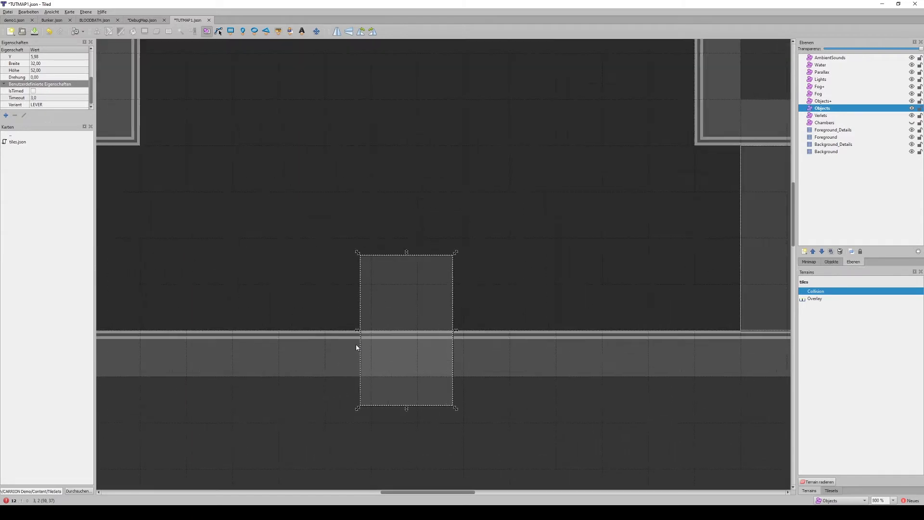
{"action": "scroll", "coordinate": [357, 346], "scroll_direction": "down", "scroll_amount": 2, "text": "ctrl"}
{"action": "left_click", "coordinate": [495, 324]}
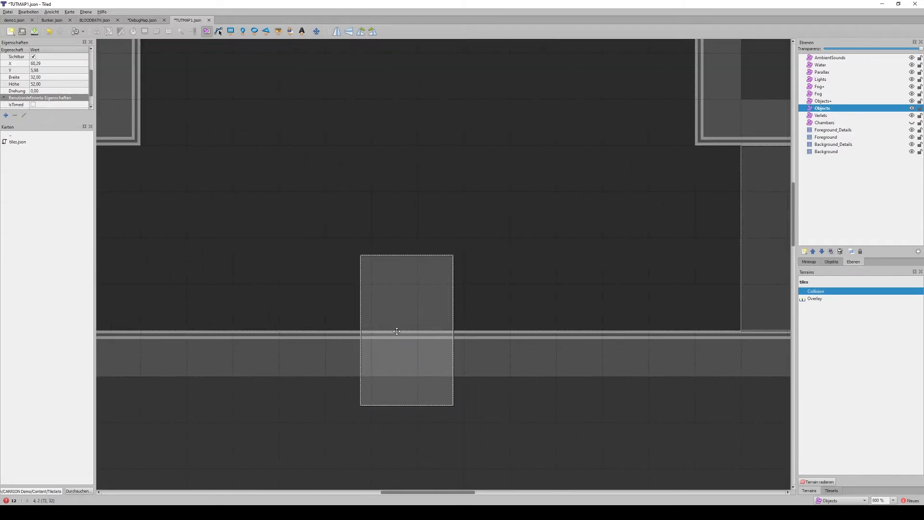
{"action": "scroll", "coordinate": [406, 330], "scroll_direction": "up", "scroll_amount": 2, "text": "ctrl"}
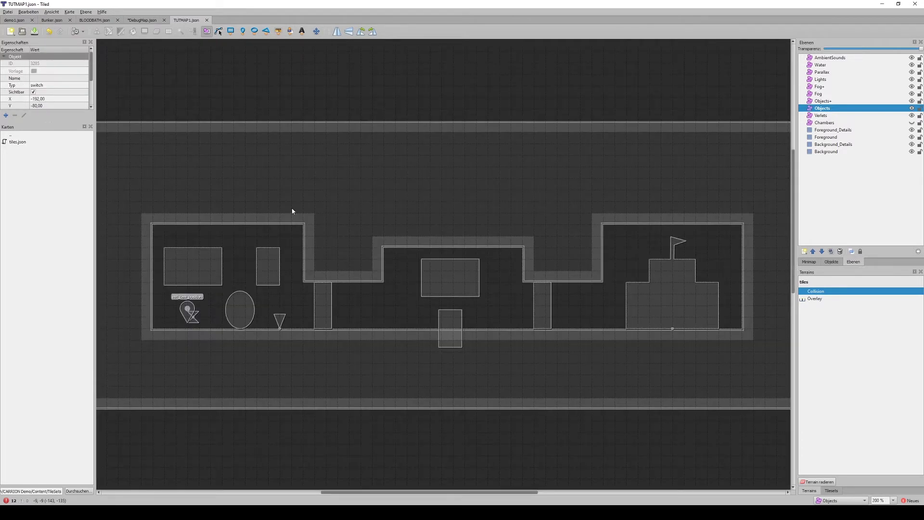
Step: Review the level layout, examining the hive checkpoints in the first and middle rooms and the properties of the first one
{"action": "middle_click_drag", "start_coordinate": [258, 220], "coordinate": [305, 201]}
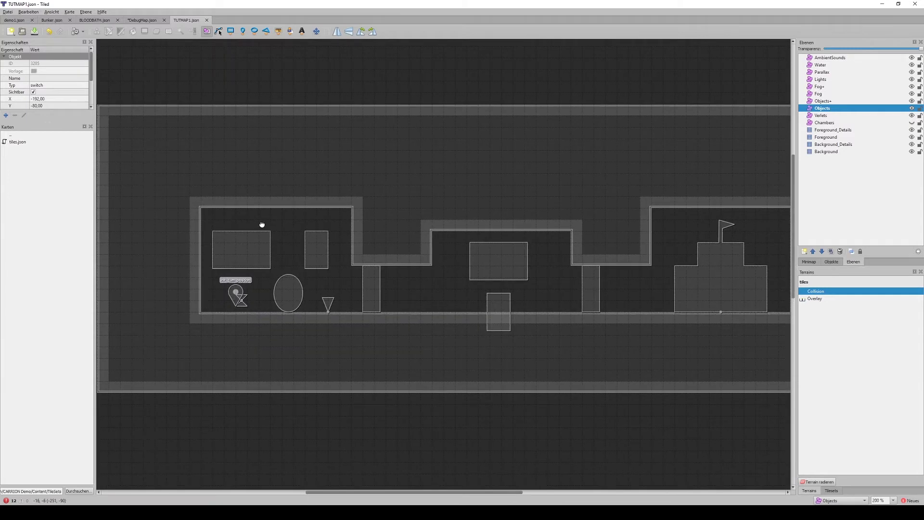
{"action": "middle_click_drag", "start_coordinate": [261, 225], "coordinate": [343, 221]}
{"action": "left_click", "coordinate": [318, 236]}
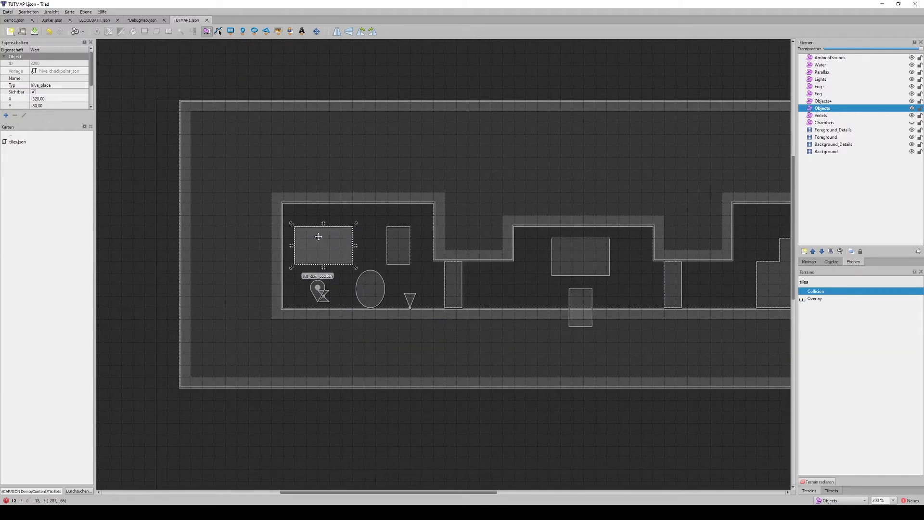
{"action": "left_click", "coordinate": [423, 184]}
{"action": "middle_click_drag", "start_coordinate": [423, 184], "coordinate": [298, 199]}
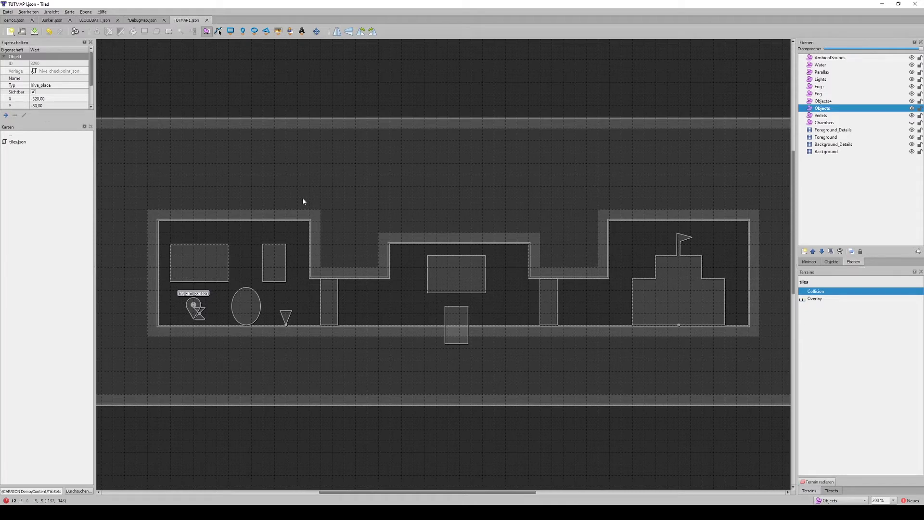
{"action": "left_click", "coordinate": [226, 254]}
{"action": "left_click", "coordinate": [442, 268], "text": "shift"}
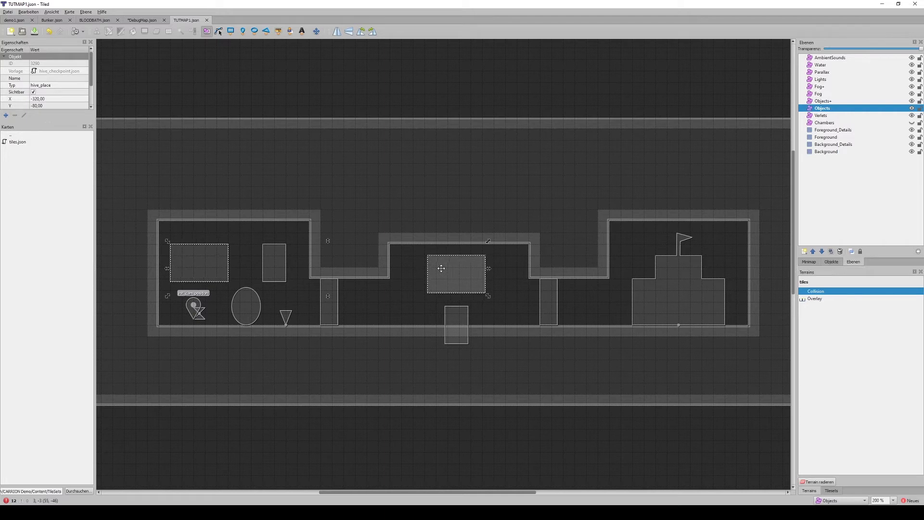
{"action": "left_click", "coordinate": [446, 204]}
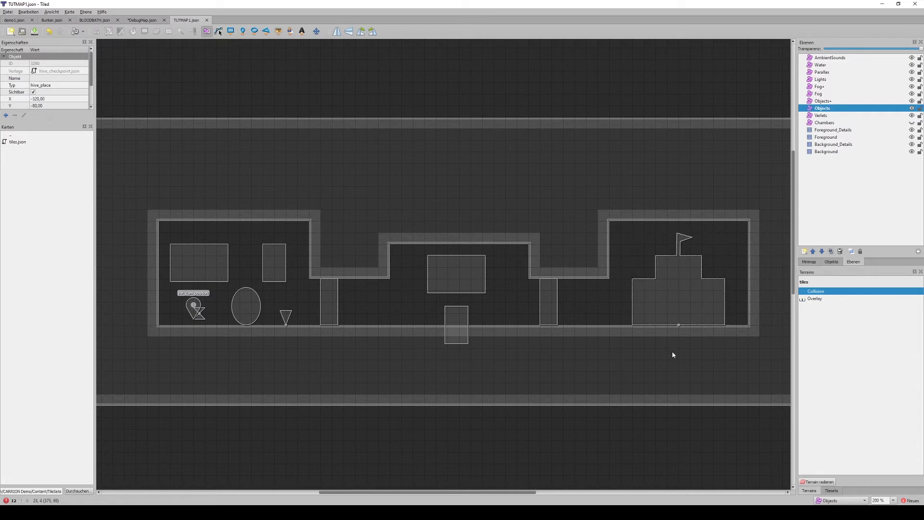
{"action": "scroll", "coordinate": [54, 79], "scroll_direction": "down", "scroll_amount": 2}
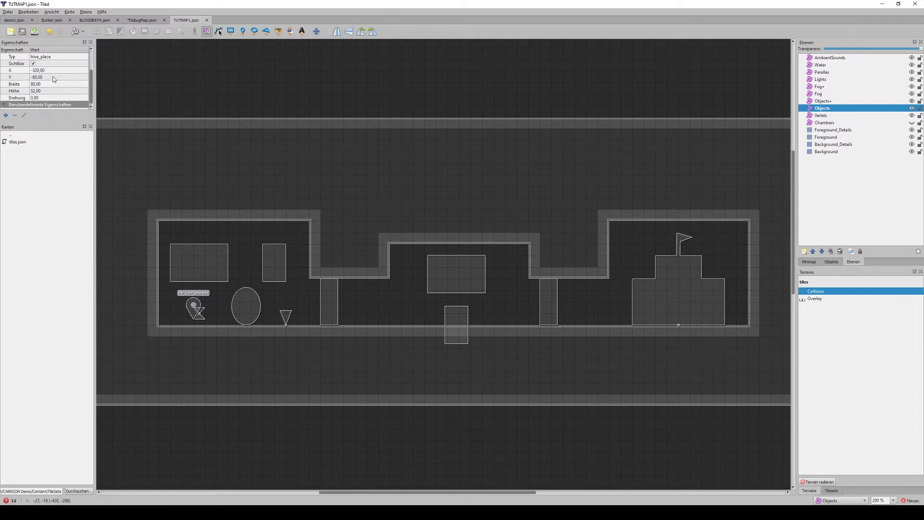
{"action": "scroll", "coordinate": [56, 78], "scroll_direction": "up", "scroll_amount": 2}
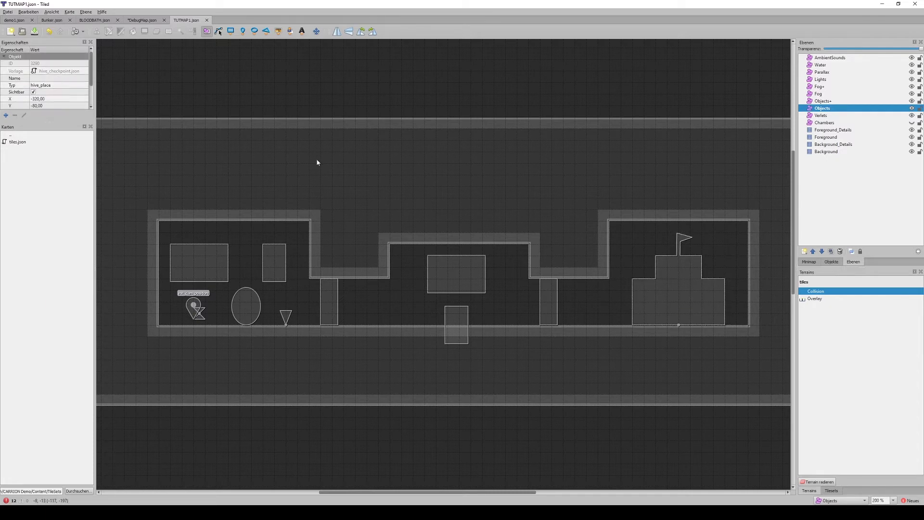
{"action": "left_click", "coordinate": [226, 253]}
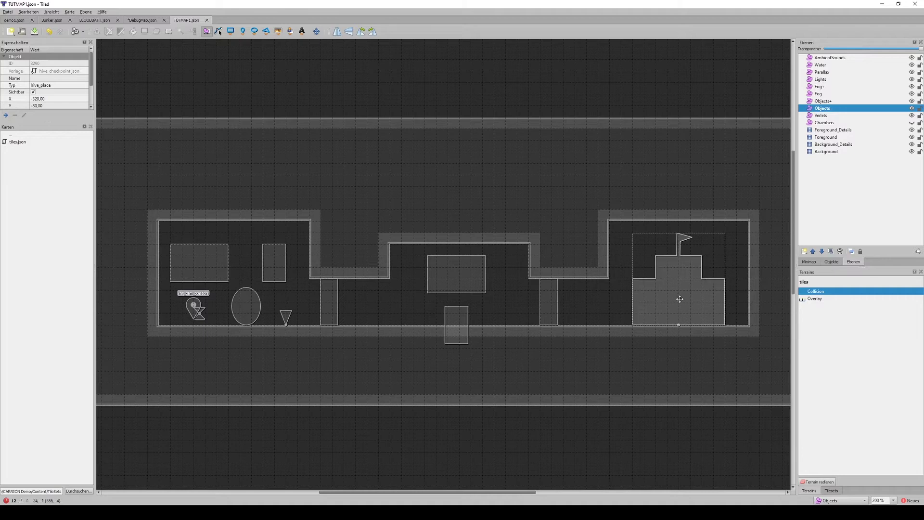
{"action": "middle_click_drag", "start_coordinate": [402, 285], "coordinate": [471, 282]}
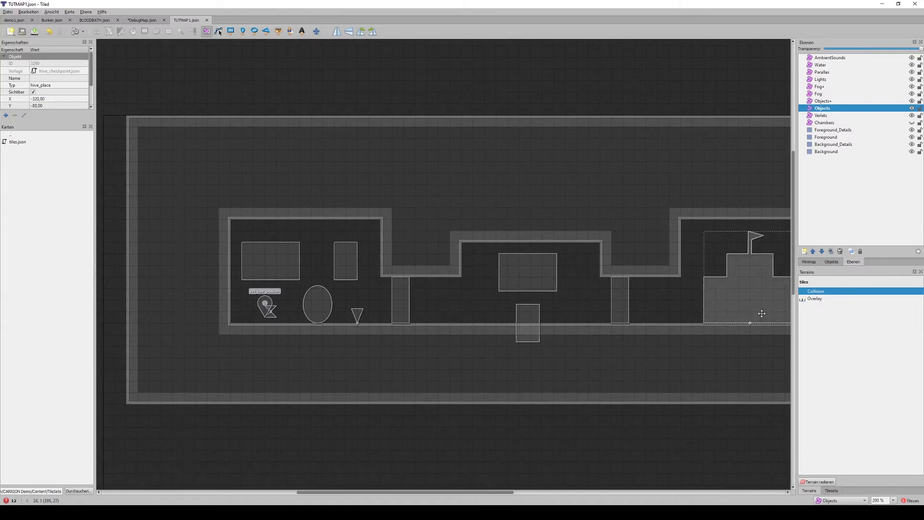
Step: Paint the interiors of the first, middle and last rooms on the Background layer with the Collision terrain
{"action": "left_click", "coordinate": [823, 295]}
{"action": "left_click", "coordinate": [833, 150]}
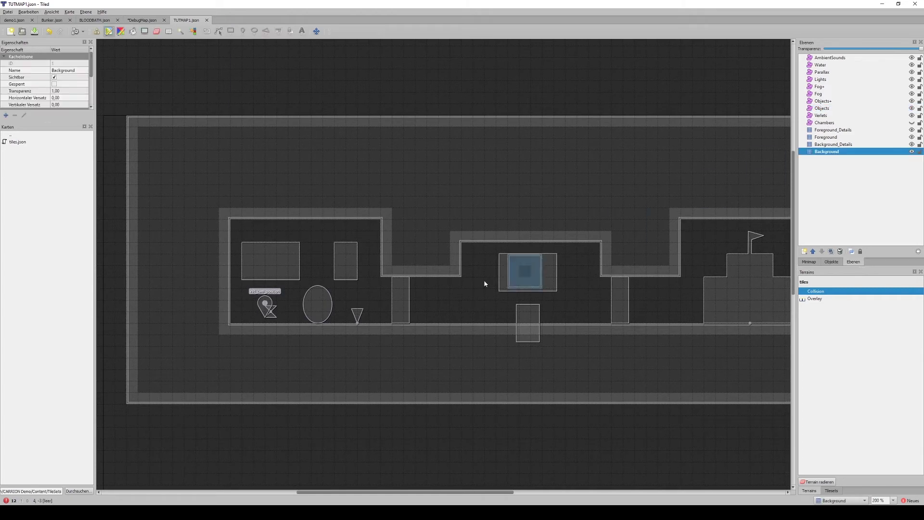
{"action": "mouse_move", "coordinate": [223, 218]}
{"action": "left_mouse_down"}
{"action": "mouse_move", "coordinate": [232, 234]}
{"action": "mouse_move", "coordinate": [365, 271]}
{"action": "left_mouse_up"}
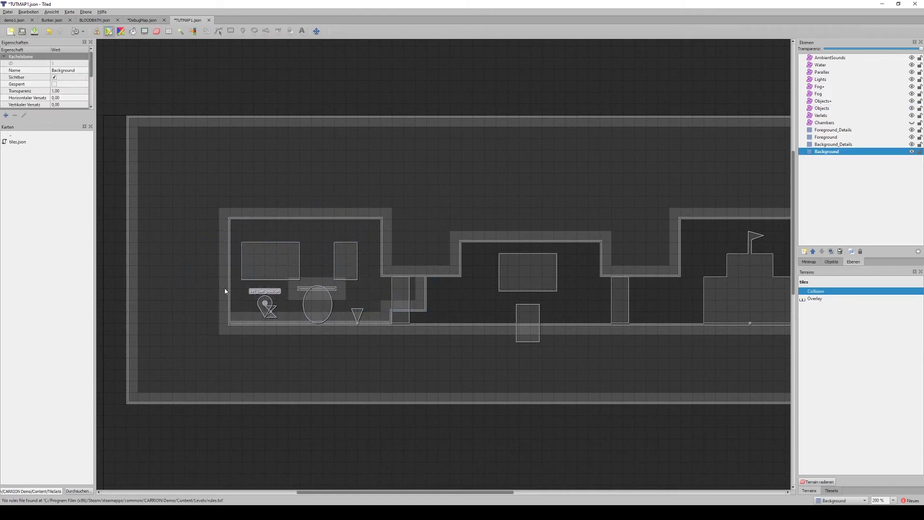
{"action": "left_click_drag", "start_coordinate": [440, 295], "coordinate": [567, 275]}
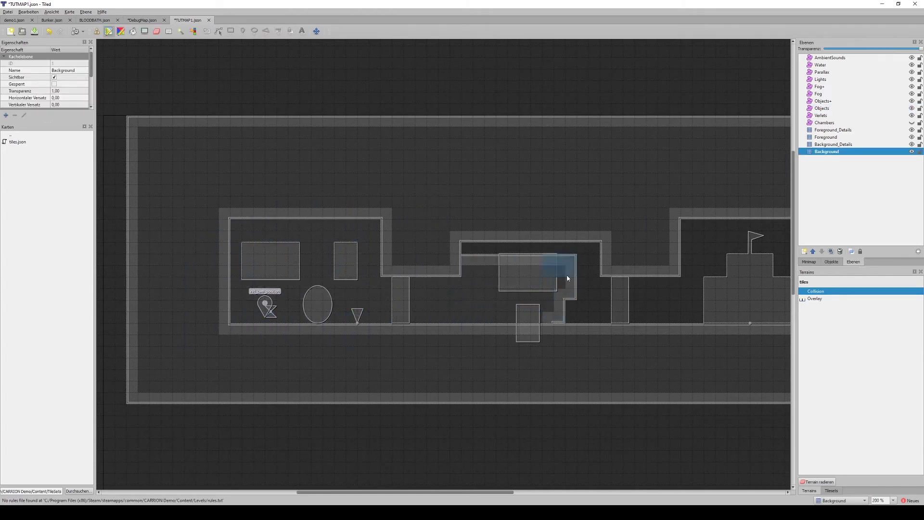
{"action": "left_click", "coordinate": [826, 294]}
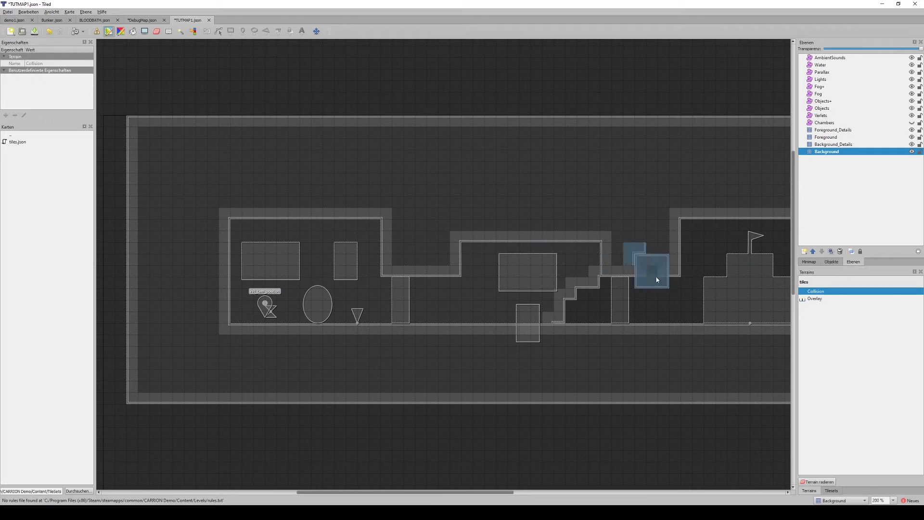
{"action": "middle_click_drag", "start_coordinate": [656, 276], "coordinate": [395, 278]}
{"action": "mouse_move", "coordinate": [317, 308]}
{"action": "left_mouse_down"}
{"action": "mouse_move", "coordinate": [243, 315]}
{"action": "mouse_move", "coordinate": [521, 280]}
{"action": "mouse_move", "coordinate": [467, 248]}
{"action": "mouse_move", "coordinate": [432, 205]}
{"action": "mouse_move", "coordinate": [557, 249]}
{"action": "mouse_move", "coordinate": [512, 318]}
{"action": "left_mouse_up"}
{"action": "mouse_move", "coordinate": [206, 277]}
{"action": "middle_mouse_down"}
{"action": "mouse_move", "coordinate": [398, 305]}
{"action": "mouse_move", "coordinate": [412, 272]}
{"action": "mouse_move", "coordinate": [381, 288]}
{"action": "middle_mouse_up"}
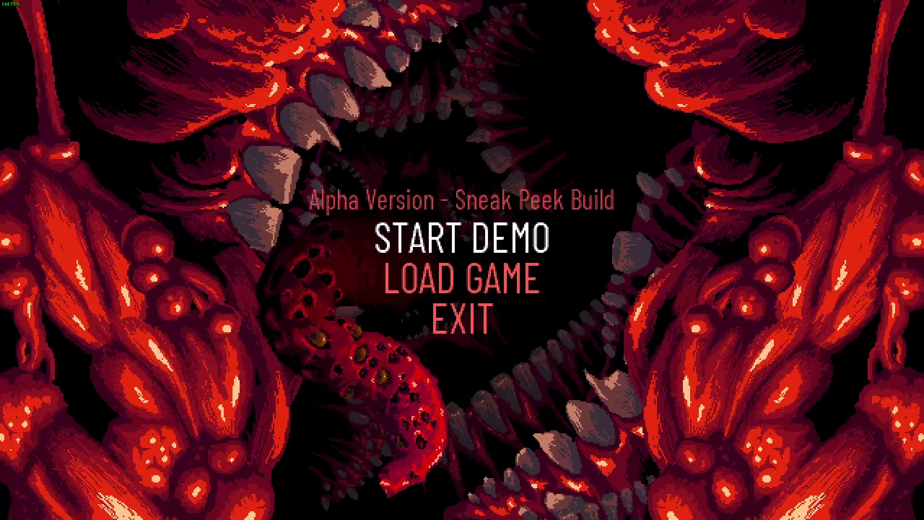
Step: Switch to the CARRION demo and load the TUTMAP1 level with the load_level console command
{"action": "key", "text": "grave"}
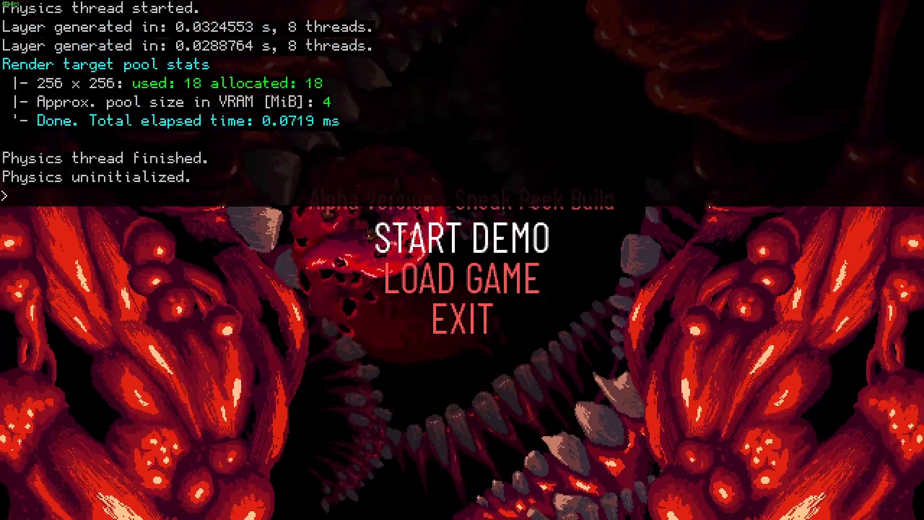
{"action": "type", "text": "load_"}
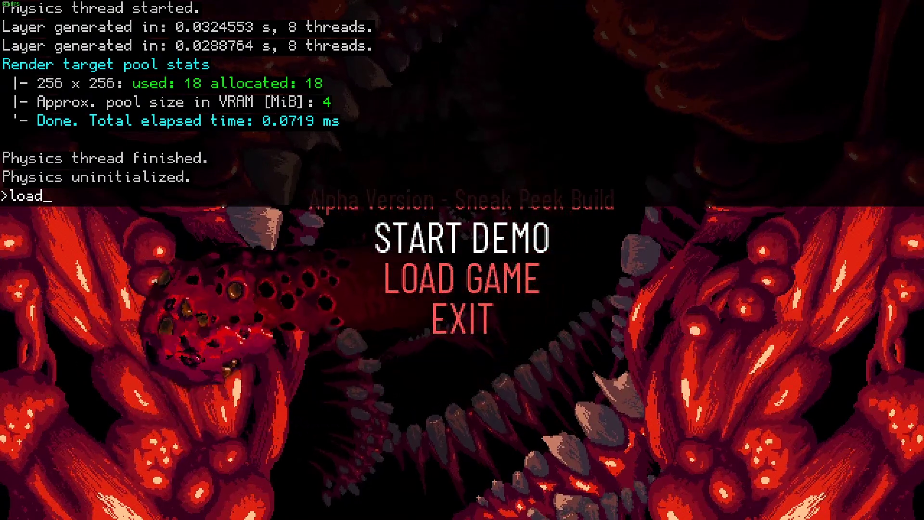
{"action": "type", "text": "level TE"}
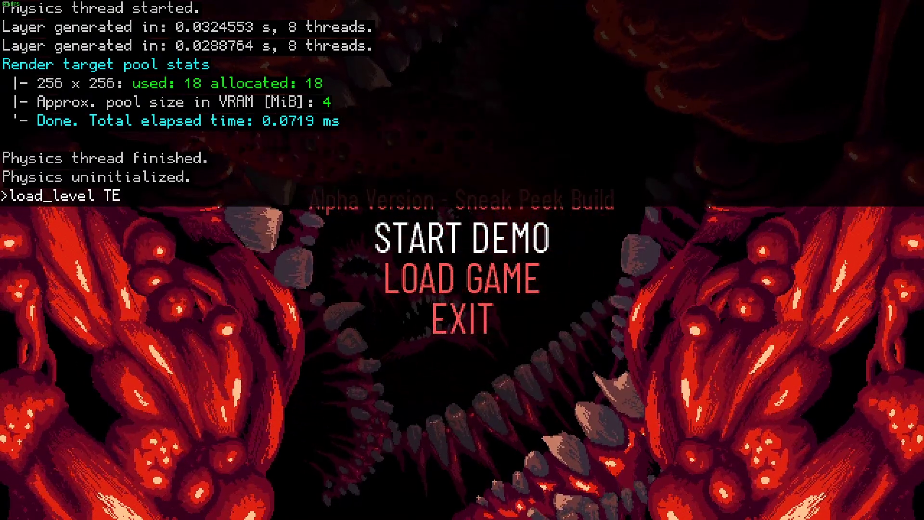
{"action": "type", "text": "STMAP"}
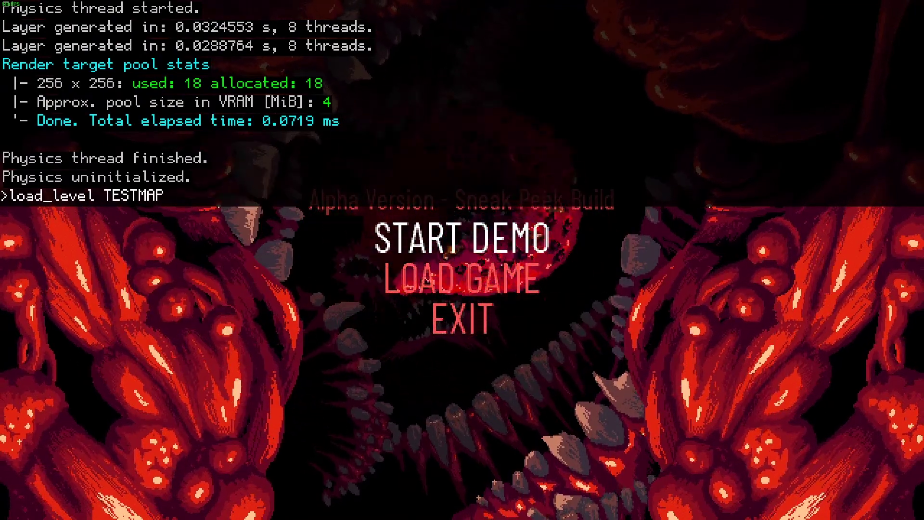
{"action": "key", "text": "BackSpace"}
{"action": "key", "text": "BackSpace"}
{"action": "key", "text": "BackSpace"}
{"action": "key", "text": "BackSpace"}
{"action": "key", "text": "BackSpace"}
{"action": "key", "text": "BackSpace"}
{"action": "type", "text": "UTMAP"}
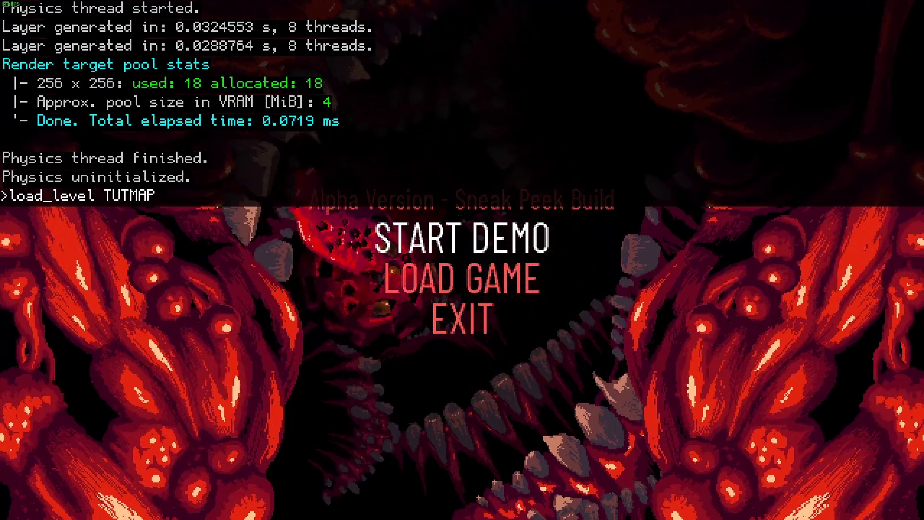
{"action": "key", "text": "Return"}
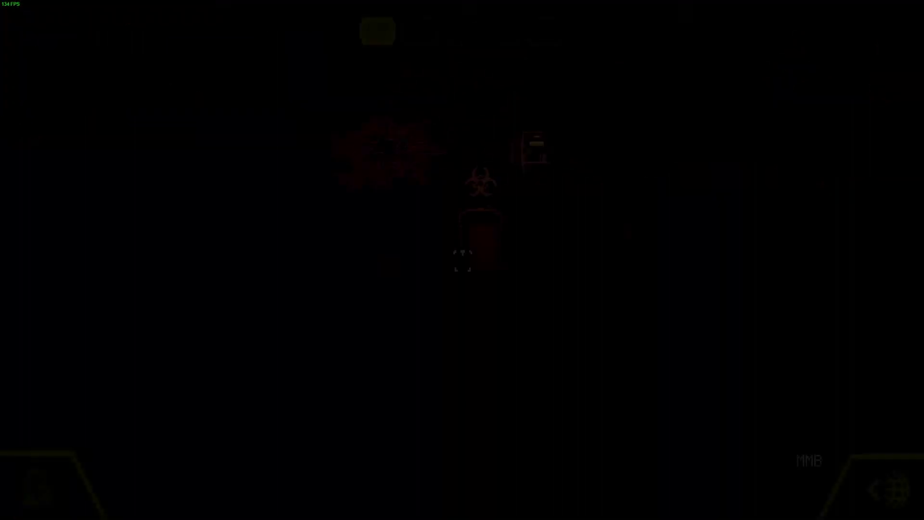
Step: Play-test the first room by moving the creature, grabbing the humans and pulling the wall switch to test the door
{"action": "mouse_move", "coordinate": [612, 288]}
{"action": "left_mouse_down"}
{"action": "mouse_move", "coordinate": [323, 271]}
{"action": "mouse_move", "coordinate": [619, 281]}
{"action": "left_mouse_up"}
{"action": "right_click", "coordinate": [617, 244]}
{"action": "mouse_move", "coordinate": [616, 244]}
{"action": "right_mouse_down"}
{"action": "mouse_move", "coordinate": [431, 293]}
{"action": "mouse_move", "coordinate": [4, 227]}
{"action": "right_mouse_up"}
{"action": "key", "text": "space"}
{"action": "mouse_move", "coordinate": [140, 245]}
{"action": "left_mouse_down"}
{"action": "mouse_move", "coordinate": [284, 286]}
{"action": "mouse_move", "coordinate": [520, 241]}
{"action": "left_mouse_up"}
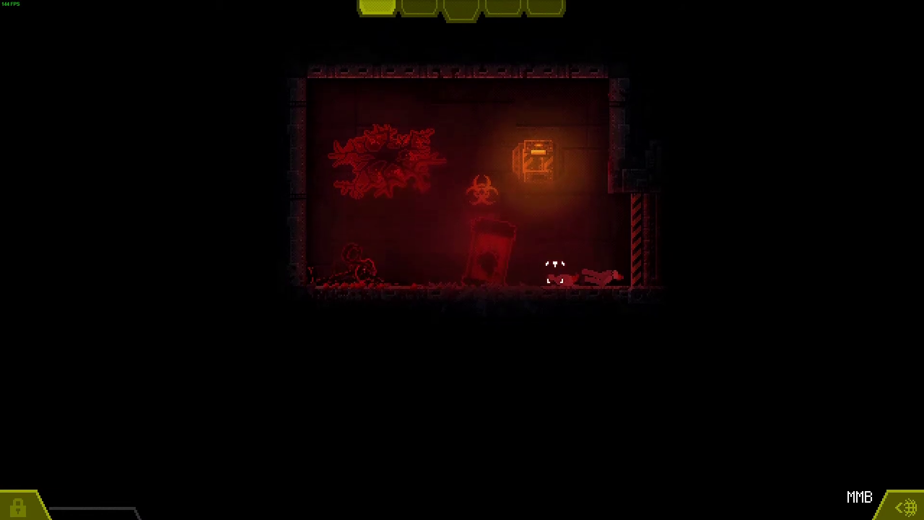
{"action": "mouse_move", "coordinate": [581, 260]}
{"action": "right_mouse_down"}
{"action": "mouse_move", "coordinate": [289, 135]}
{"action": "mouse_move", "coordinate": [918, 352]}
{"action": "right_mouse_up"}
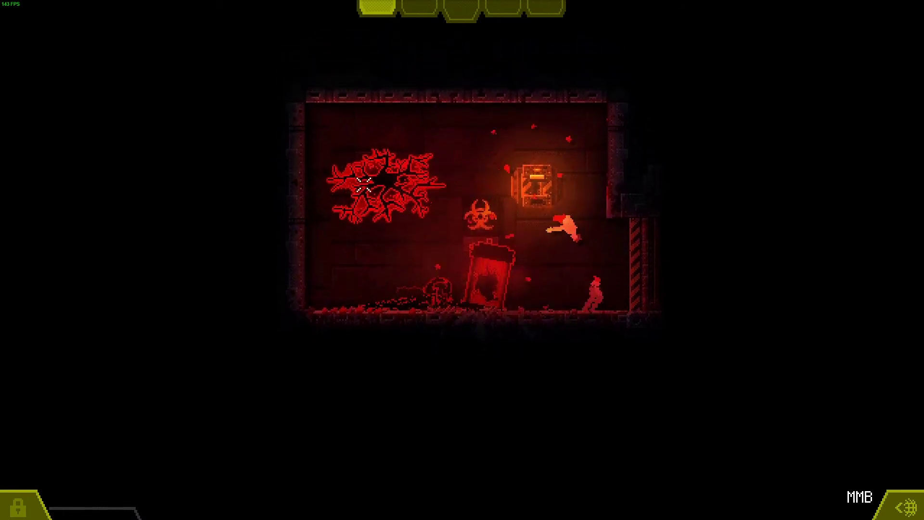
{"action": "right_click_drag", "start_coordinate": [537, 185], "coordinate": [552, 300]}
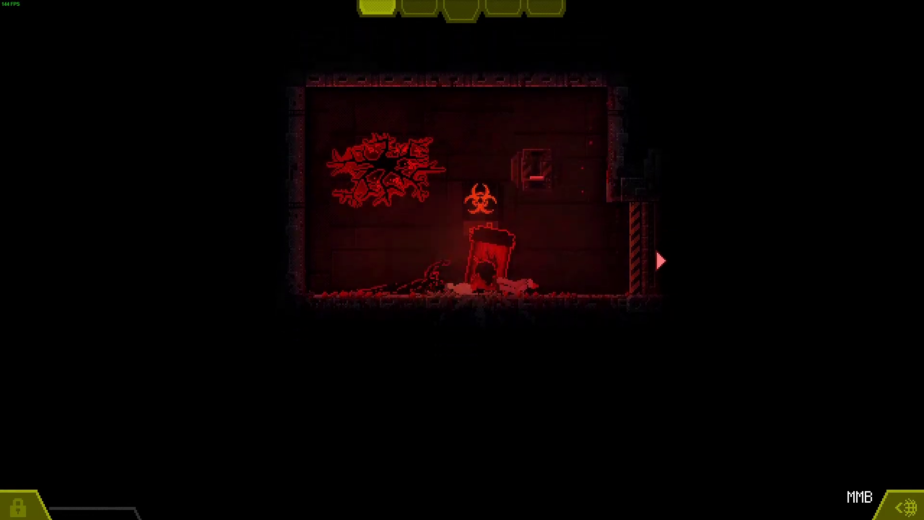
{"action": "mouse_move", "coordinate": [654, 245]}
{"action": "left_mouse_down"}
{"action": "mouse_move", "coordinate": [561, 266]}
{"action": "mouse_move", "coordinate": [468, 266]}
{"action": "left_mouse_up"}
{"action": "mouse_move", "coordinate": [546, 254]}
{"action": "left_mouse_down"}
{"action": "mouse_move", "coordinate": [363, 301]}
{"action": "mouse_move", "coordinate": [472, 227]}
{"action": "mouse_move", "coordinate": [542, 231]}
{"action": "left_mouse_up"}
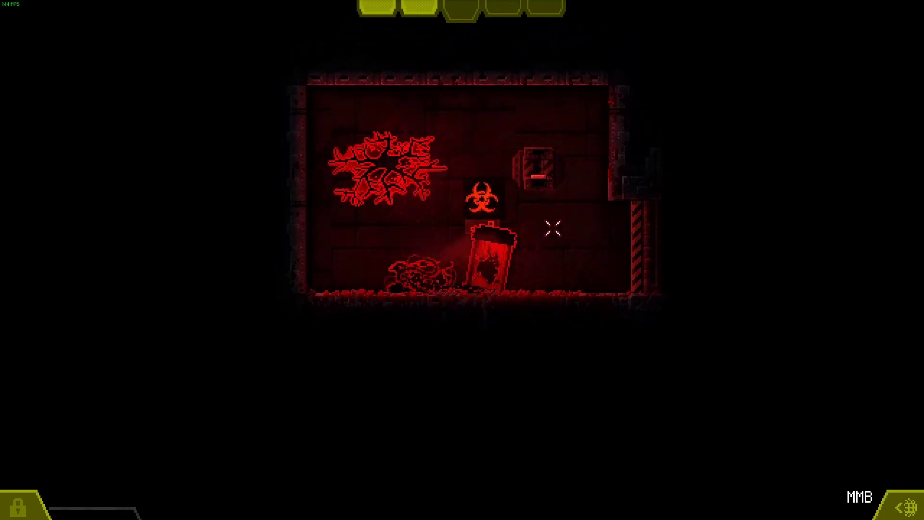
{"action": "mouse_move", "coordinate": [470, 248]}
{"action": "left_mouse_down"}
{"action": "mouse_move", "coordinate": [287, 298]}
{"action": "mouse_move", "coordinate": [400, 270]}
{"action": "left_mouse_up"}
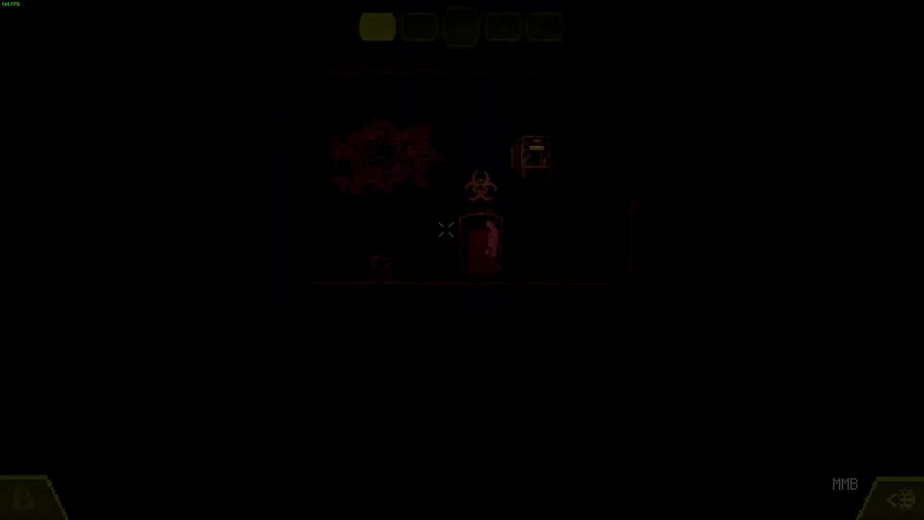
{"action": "mouse_move", "coordinate": [428, 227]}
{"action": "right_mouse_down"}
{"action": "mouse_move", "coordinate": [728, 62]}
{"action": "mouse_move", "coordinate": [117, 362]}
{"action": "mouse_move", "coordinate": [919, 157]}
{"action": "mouse_move", "coordinate": [589, 224]}
{"action": "right_mouse_up"}
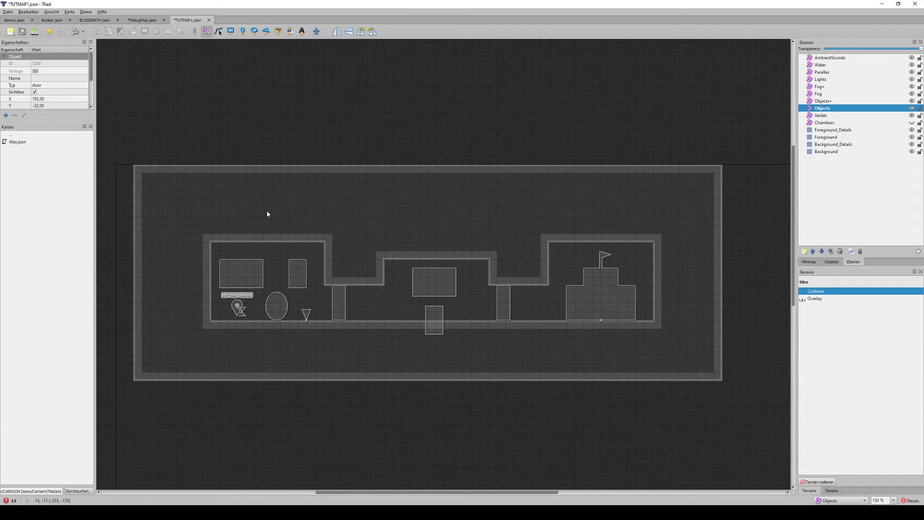
Step: Switch back to Tiled and inspect the properties of the switches and doors on the Objects layer
{"action": "scroll", "coordinate": [307, 287], "scroll_direction": "up", "scroll_amount": 2, "text": "ctrl"}
{"action": "left_click", "coordinate": [301, 283]}
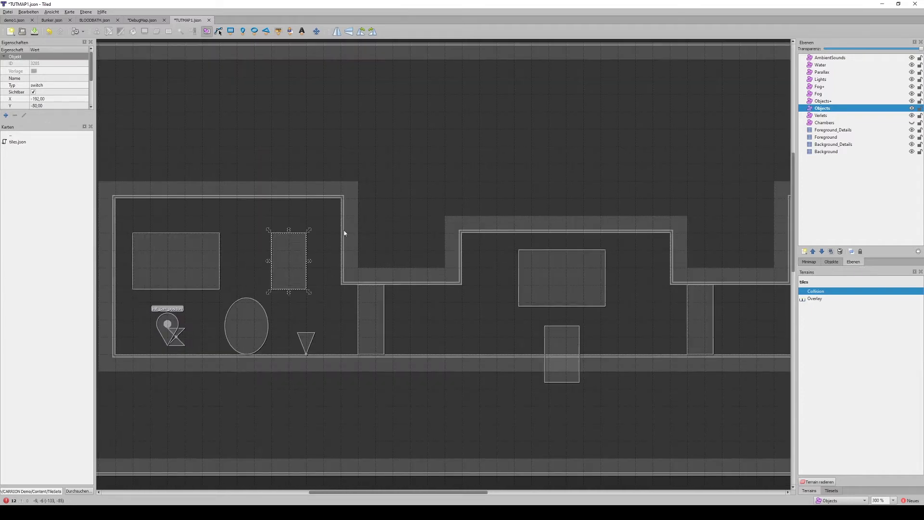
{"action": "left_click", "coordinate": [376, 298]}
{"action": "middle_click_drag", "start_coordinate": [553, 314], "coordinate": [385, 269]}
{"action": "left_click", "coordinate": [395, 301]}
{"action": "left_click", "coordinate": [528, 268]}
{"action": "left_click", "coordinate": [458, 276]}
{"action": "middle_click_drag", "start_coordinate": [294, 235], "coordinate": [527, 261]}
Step: Name the wall switch in the first room switch1
{"action": "left_click", "coordinate": [342, 245]}
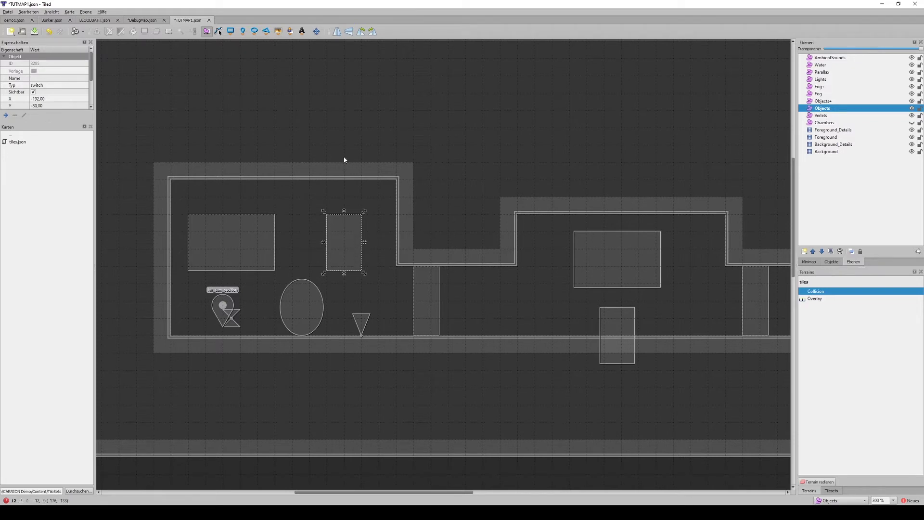
{"action": "scroll", "coordinate": [541, 301], "scroll_direction": "right", "scroll_amount": 5}
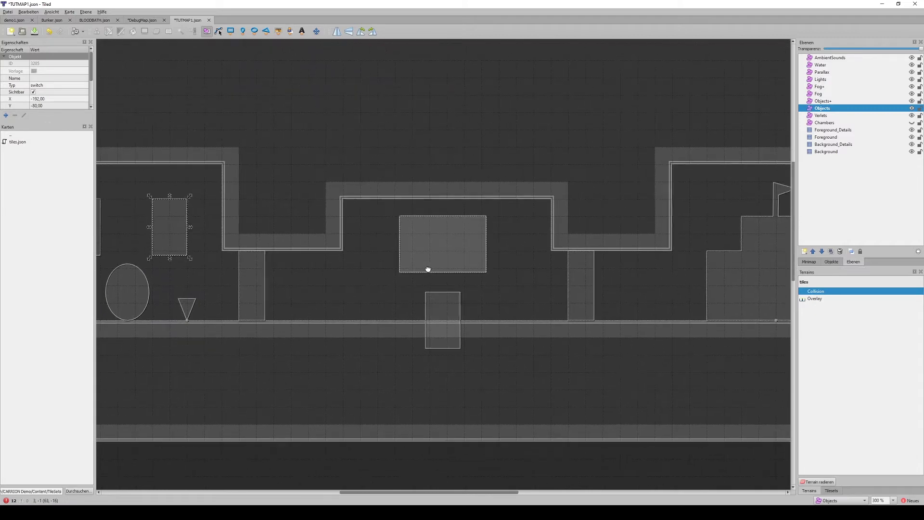
{"action": "scroll", "coordinate": [428, 268], "scroll_direction": "left", "scroll_amount": 6}
{"action": "scroll", "coordinate": [422, 266], "scroll_direction": "up", "scroll_amount": 1, "text": "ctrl"}
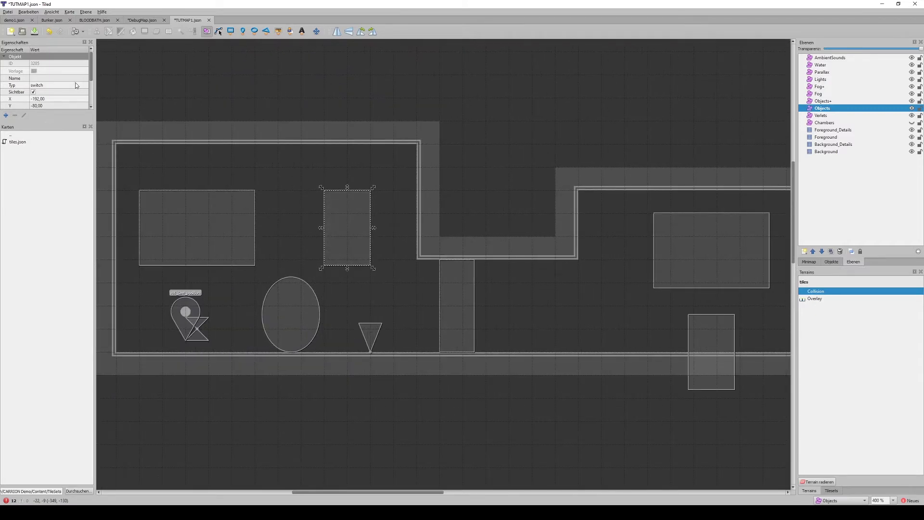
{"action": "left_click", "coordinate": [46, 78]}
{"action": "type", "text": "swtk"}
{"action": "key", "text": "Return"}
{"action": "left_click", "coordinate": [48, 79]}
{"action": "type", "text": "switch1"}
{"action": "key", "text": "Return"}
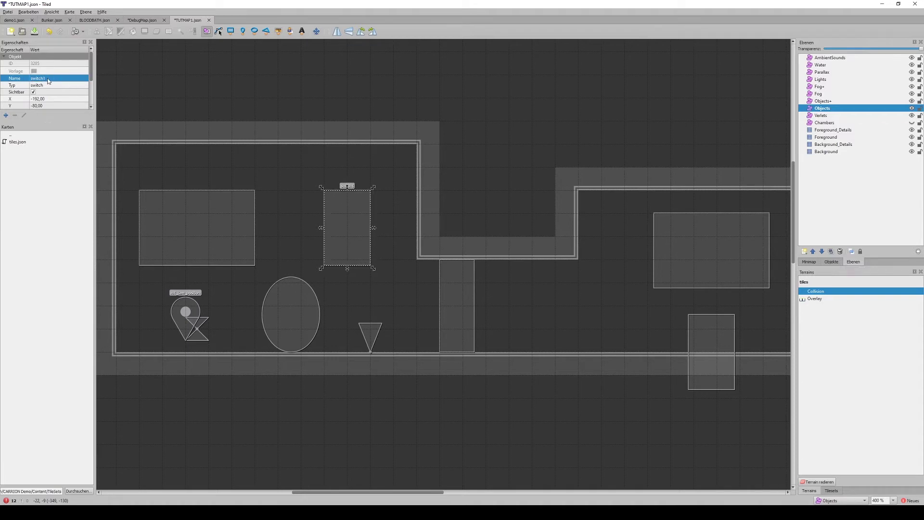
Step: Name the door between the first and middle rooms door1
{"action": "left_click", "coordinate": [452, 303]}
{"action": "left_click", "coordinate": [44, 78]}
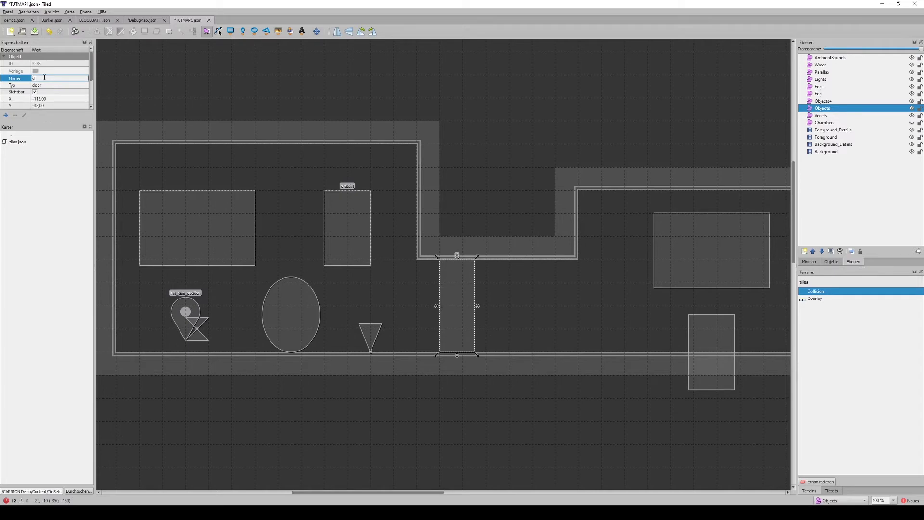
{"action": "type", "text": "1"}
{"action": "key", "text": "Return"}
Step: Name the ground switch in the middle room lever2
{"action": "scroll", "coordinate": [521, 184], "scroll_direction": "right", "scroll_amount": 10}
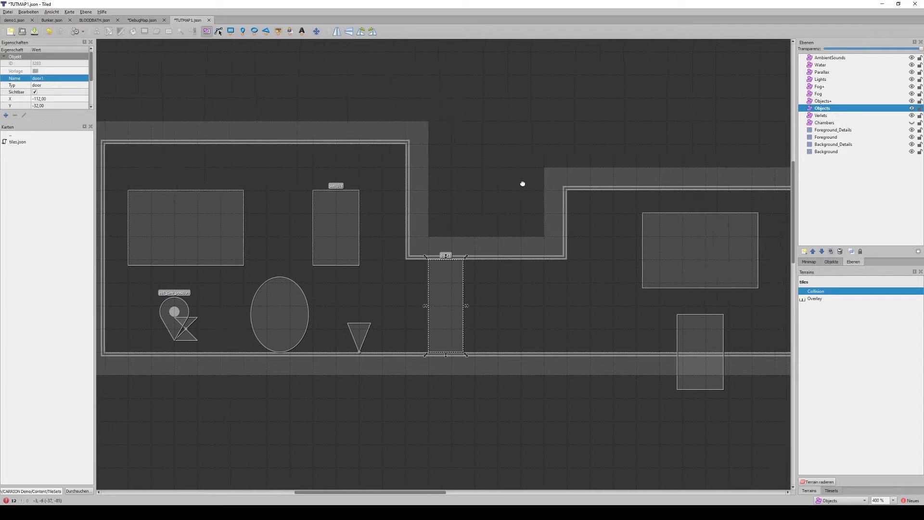
{"action": "left_click", "coordinate": [358, 387]}
{"action": "left_click", "coordinate": [44, 78]}
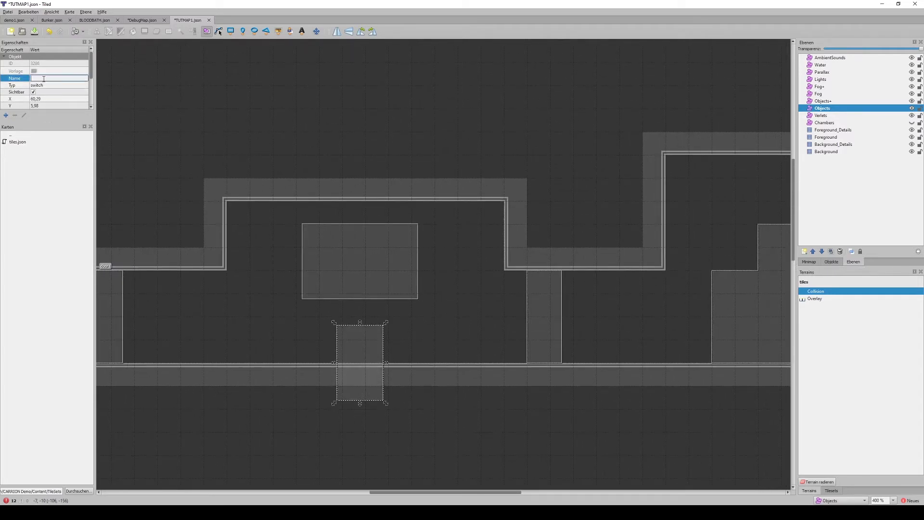
{"action": "type", "text": "switc"}
{"action": "key", "text": "BackSpace"}
{"action": "key", "text": "BackSpace"}
{"action": "key", "text": "BackSpace"}
{"action": "key", "text": "BackSpace"}
{"action": "key", "text": "BackSpace"}
{"action": "type", "text": "lever2"}
{"action": "key", "text": "Return"}
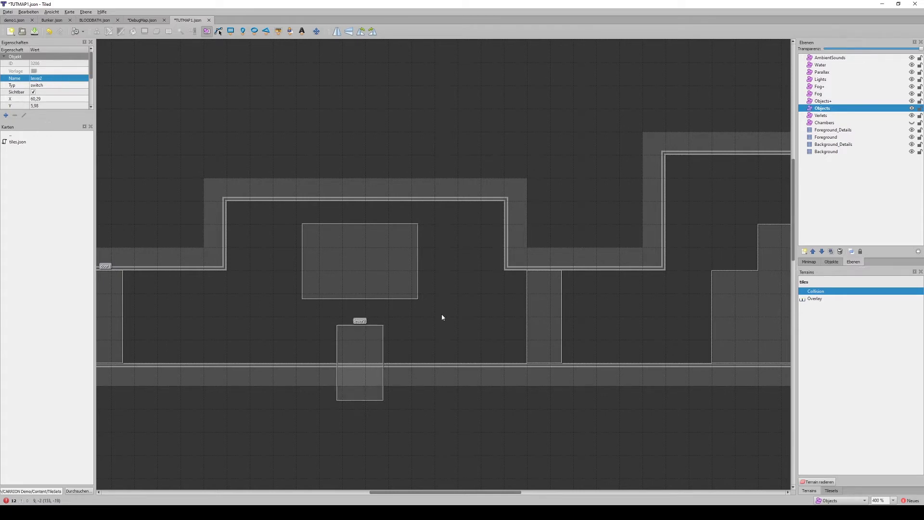
Step: Name the door between the middle and last rooms gate2
{"action": "left_click", "coordinate": [535, 318]}
{"action": "left_click", "coordinate": [50, 78]}
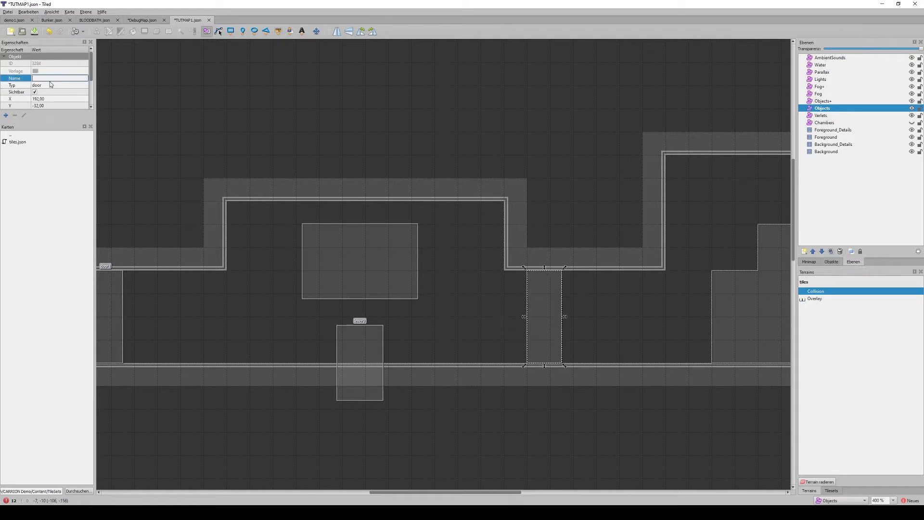
{"action": "type", "text": "gate2"}
{"action": "key", "text": "Return"}
Step: Switch to Notepad++, write "switch1 -> door1;" and "lever2 -> gate2;" on separate lines of TUTMAP1.cgs, and save the script
{"action": "scroll", "coordinate": [481, 207], "scroll_direction": "left", "scroll_amount": 3, "text": "shift"}
{"action": "scroll", "coordinate": [465, 182], "scroll_direction": "down", "scroll_amount": 1, "text": "ctrl"}
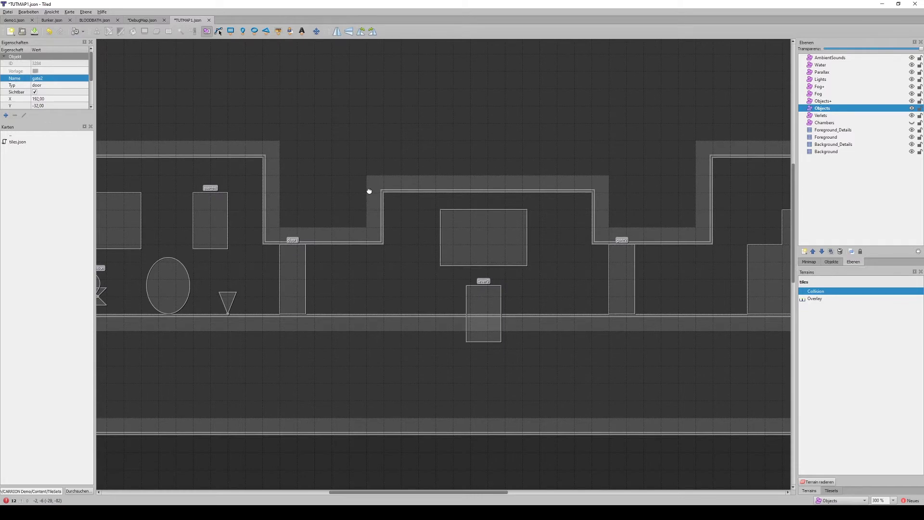
{"action": "middle_click_drag", "start_coordinate": [370, 191], "coordinate": [433, 206]}
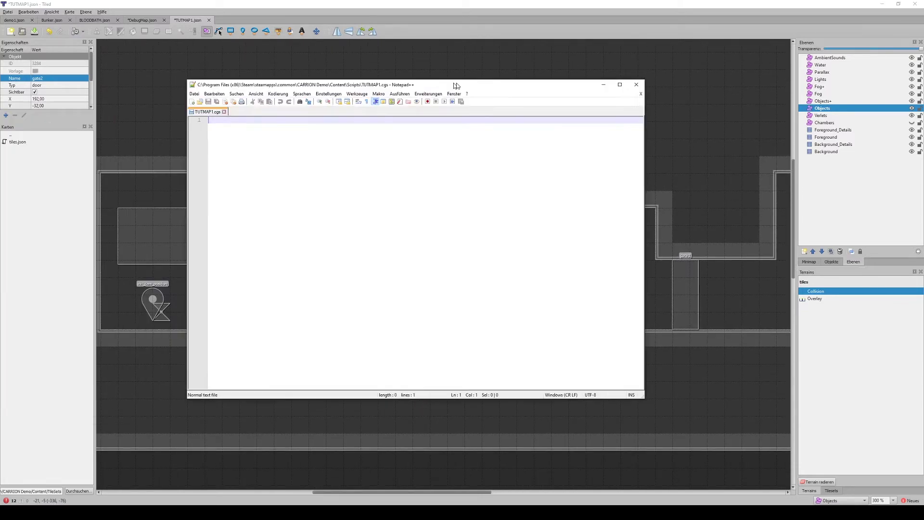
{"action": "left_click_drag", "start_coordinate": [454, 83], "coordinate": [488, 116]}
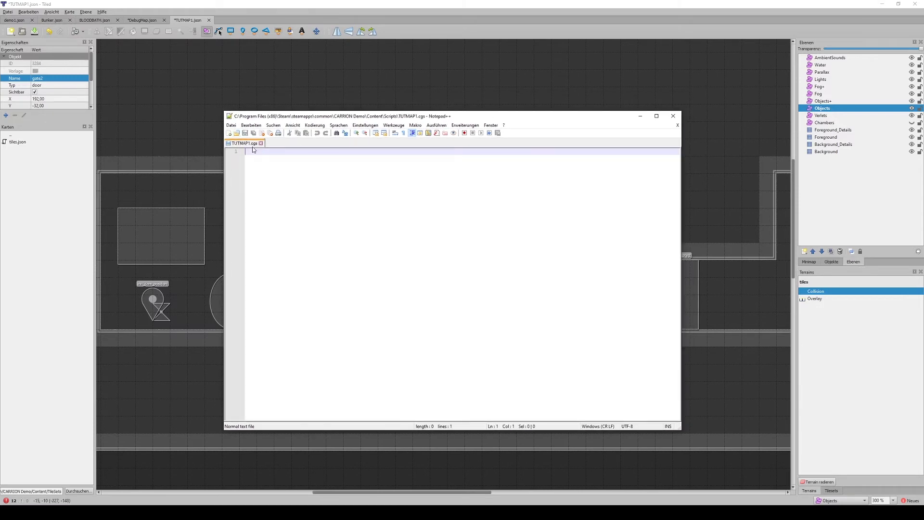
{"action": "left_click_drag", "start_coordinate": [309, 117], "coordinate": [462, 119]}
{"action": "type", "text": "switch1 -> door1;"}
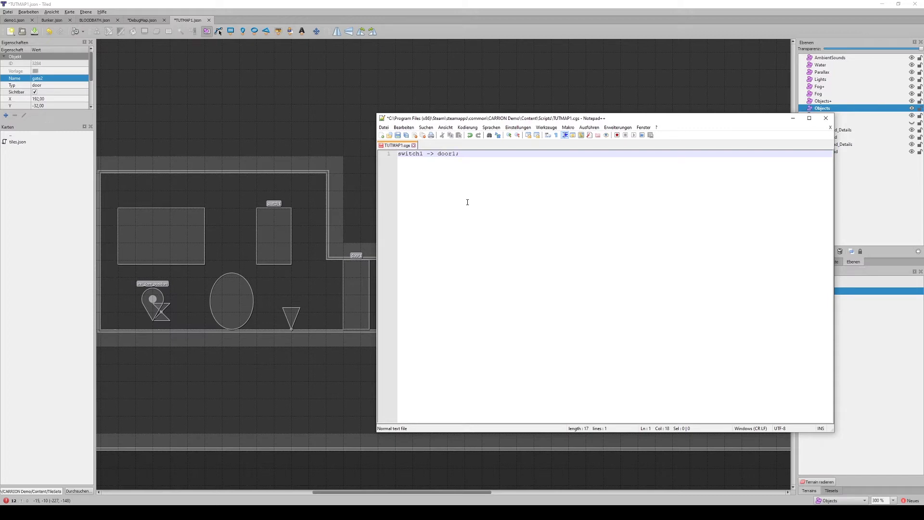
{"action": "key", "text": "Return"}
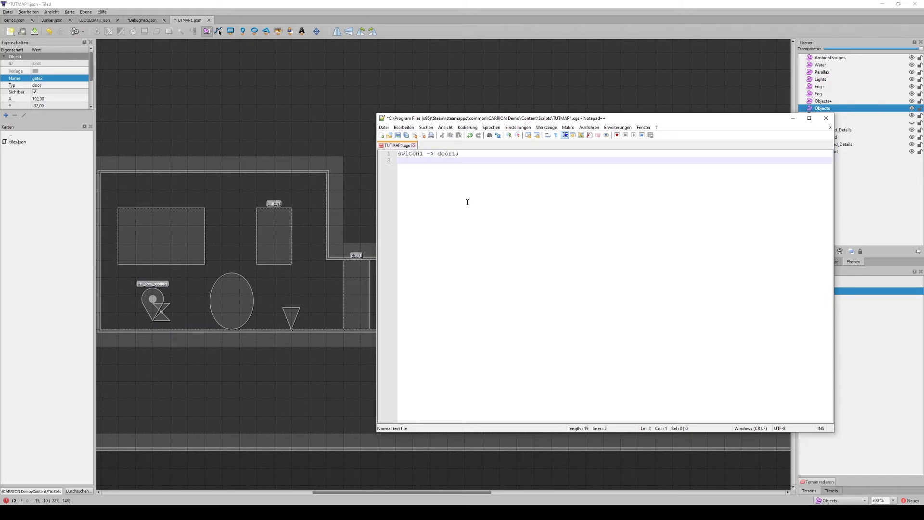
{"action": "left_click_drag", "start_coordinate": [533, 121], "coordinate": [206, 137]}
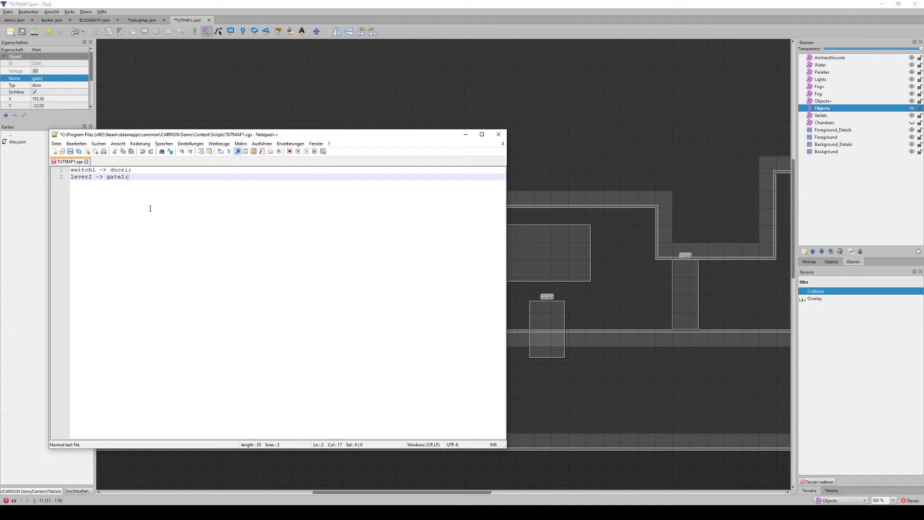
{"action": "key", "text": "ctrl+s"}
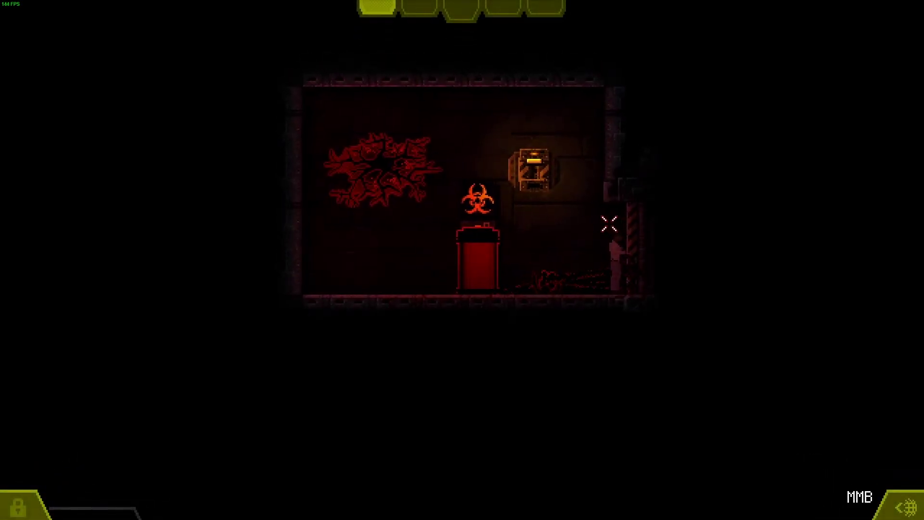
Step: Play-test the scripted level in CARRION, pulling the wall switch and moving through the middle room to the second door
{"action": "right_click_drag", "start_coordinate": [540, 159], "coordinate": [537, 236]}
{"action": "mouse_move", "coordinate": [622, 255]}
{"action": "right_mouse_down"}
{"action": "mouse_move", "coordinate": [621, 243]}
{"action": "mouse_move", "coordinate": [2, 225]}
{"action": "mouse_move", "coordinate": [2, 158]}
{"action": "mouse_move", "coordinate": [698, 288]}
{"action": "right_mouse_up"}
{"action": "mouse_move", "coordinate": [751, 264]}
{"action": "left_mouse_down"}
{"action": "mouse_move", "coordinate": [789, 261]}
{"action": "mouse_move", "coordinate": [748, 120]}
{"action": "mouse_move", "coordinate": [431, 171]}
{"action": "mouse_move", "coordinate": [131, 133]}
{"action": "mouse_move", "coordinate": [679, 356]}
{"action": "mouse_move", "coordinate": [836, 99]}
{"action": "mouse_move", "coordinate": [722, 68]}
{"action": "mouse_move", "coordinate": [773, 176]}
{"action": "left_mouse_up"}
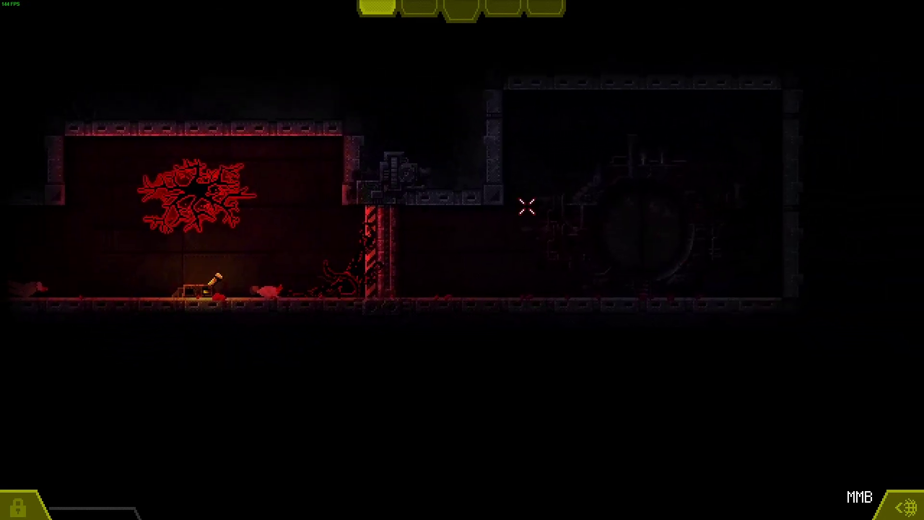
Step: Pull the ground lever to open the second door, and activate the checkpoint in the middle room
{"action": "left_click_drag", "start_coordinate": [395, 243], "coordinate": [400, 244]}
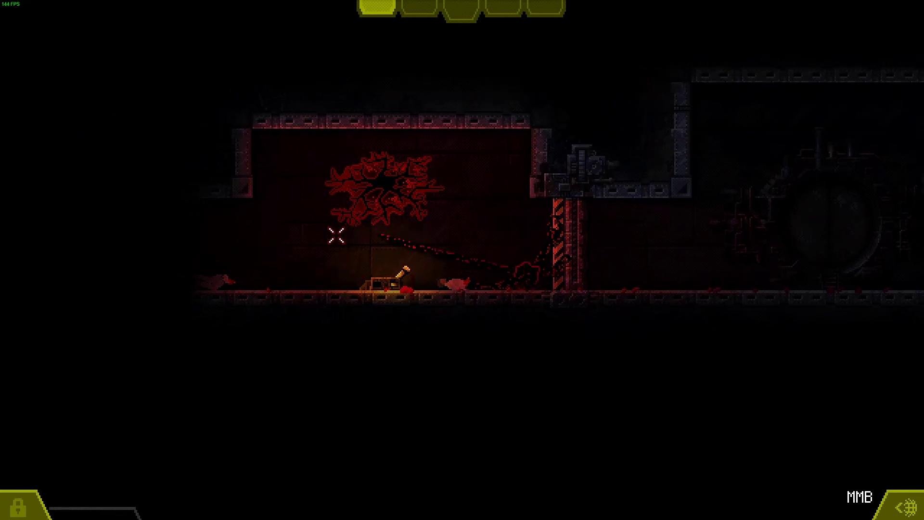
{"action": "right_click_drag", "start_coordinate": [400, 244], "coordinate": [439, 260]}
{"action": "mouse_move", "coordinate": [330, 246]}
{"action": "right_mouse_down"}
{"action": "mouse_move", "coordinate": [297, 234]}
{"action": "mouse_move", "coordinate": [232, 236]}
{"action": "right_mouse_up"}
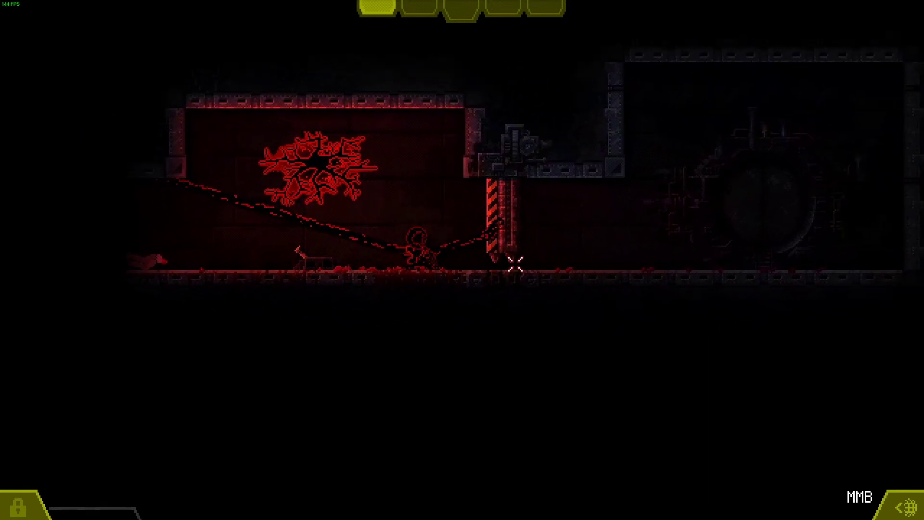
{"action": "left_click_drag", "start_coordinate": [304, 161], "coordinate": [356, 160]}
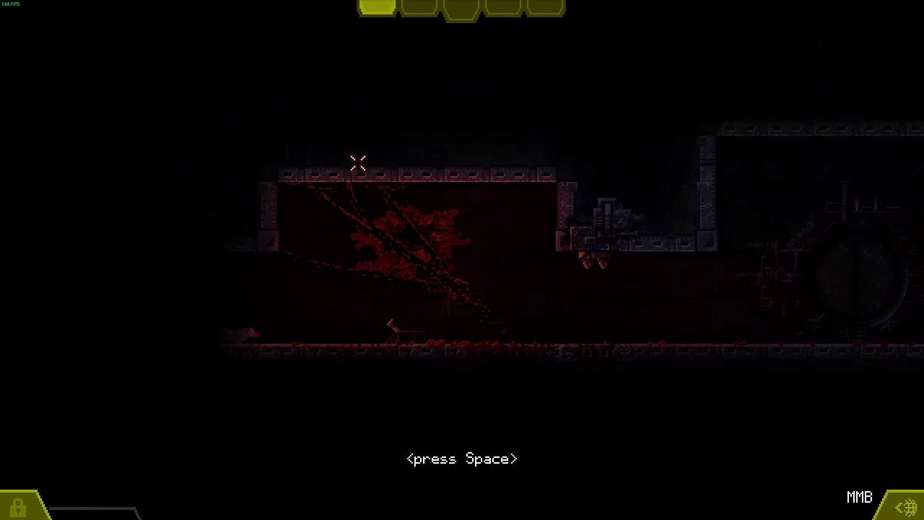
{"action": "key", "text": "space"}
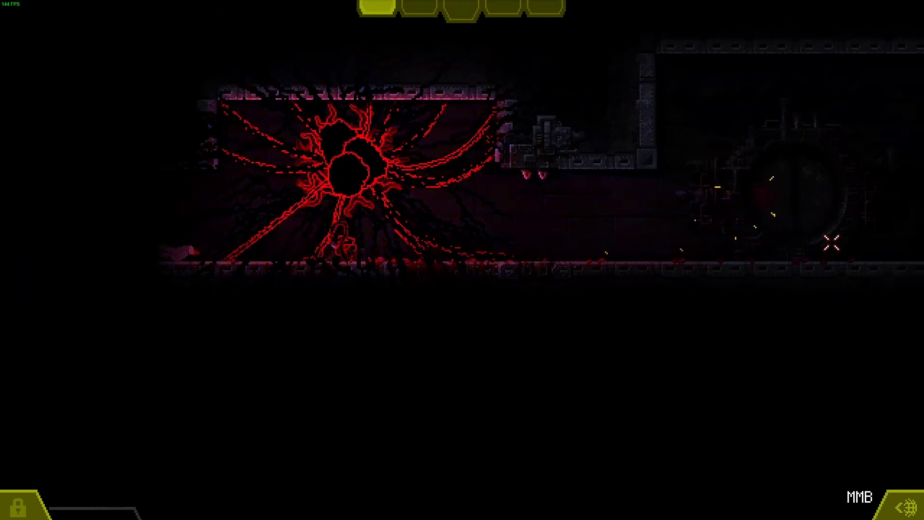
Step: Move the creature through the second door, exit the level through the end hatch, and return to the main menu
{"action": "mouse_move", "coordinate": [109, 251]}
{"action": "left_mouse_down"}
{"action": "mouse_move", "coordinate": [324, 100]}
{"action": "mouse_move", "coordinate": [296, 235]}
{"action": "mouse_move", "coordinate": [519, 257]}
{"action": "left_mouse_up"}
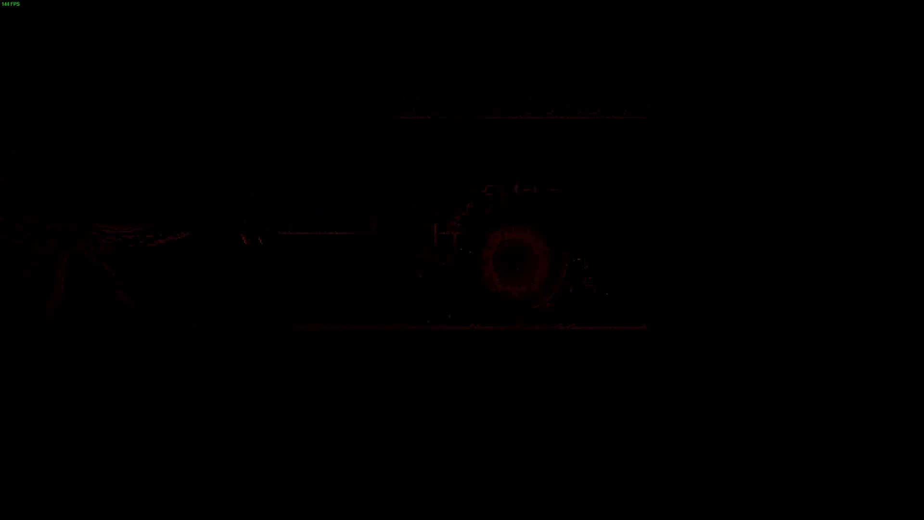
{"action": "left_click_drag", "start_coordinate": [659, 323], "coordinate": [807, 294]}
{"action": "mouse_move", "coordinate": [766, 320]}
{"action": "left_mouse_down"}
{"action": "mouse_move", "coordinate": [517, 227]}
{"action": "mouse_move", "coordinate": [584, 283]}
{"action": "left_mouse_up"}
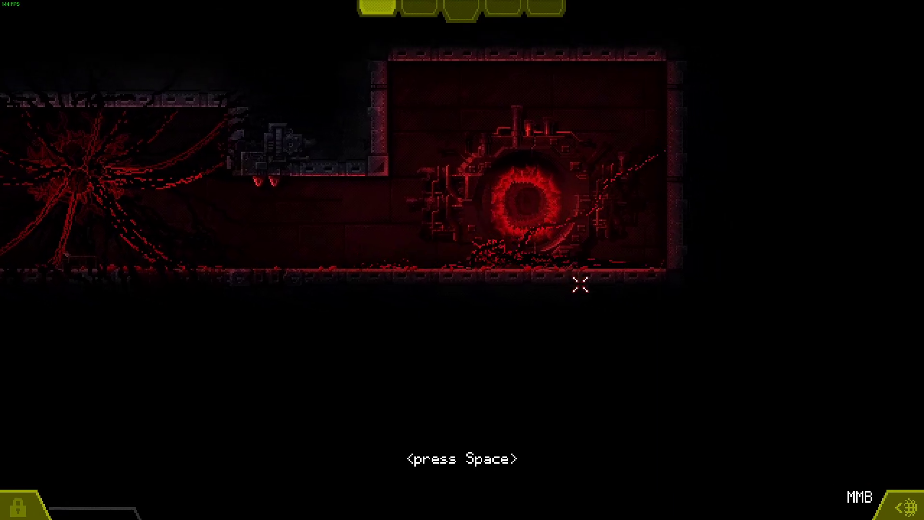
{"action": "key", "text": "space"}
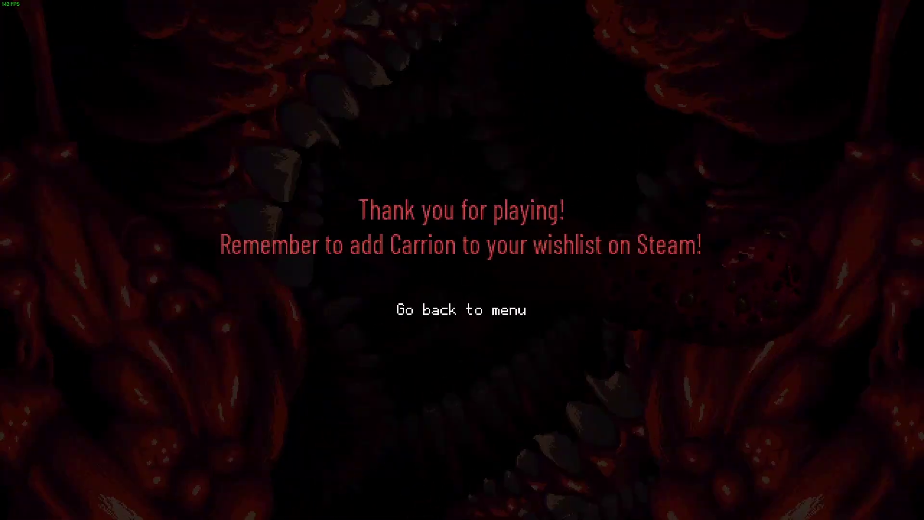
{"action": "left_click", "coordinate": [462, 311]}
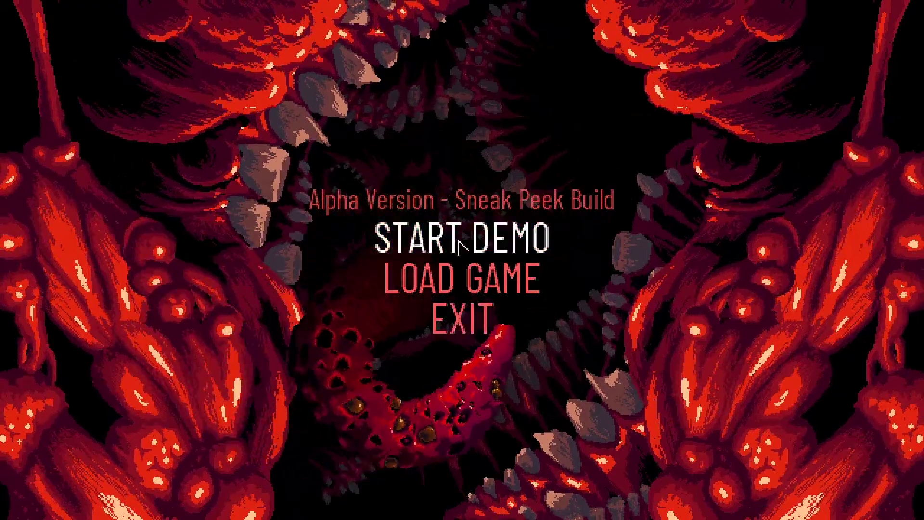
Step: Switch to Tiled and copy DebugMap's lights into TUTMAP1: two short ones in the first room and two long ones in the middle room
{"action": "key", "text": "alt+Tab"}
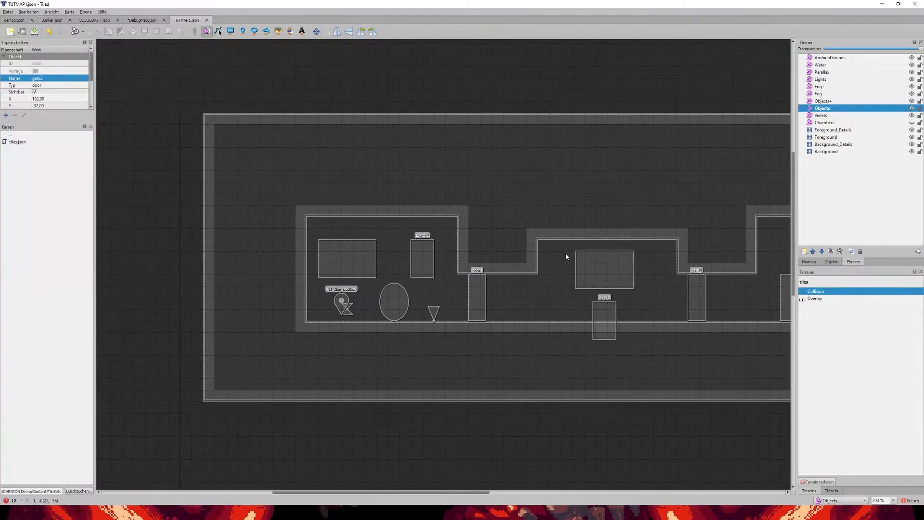
{"action": "left_click", "coordinate": [151, 20]}
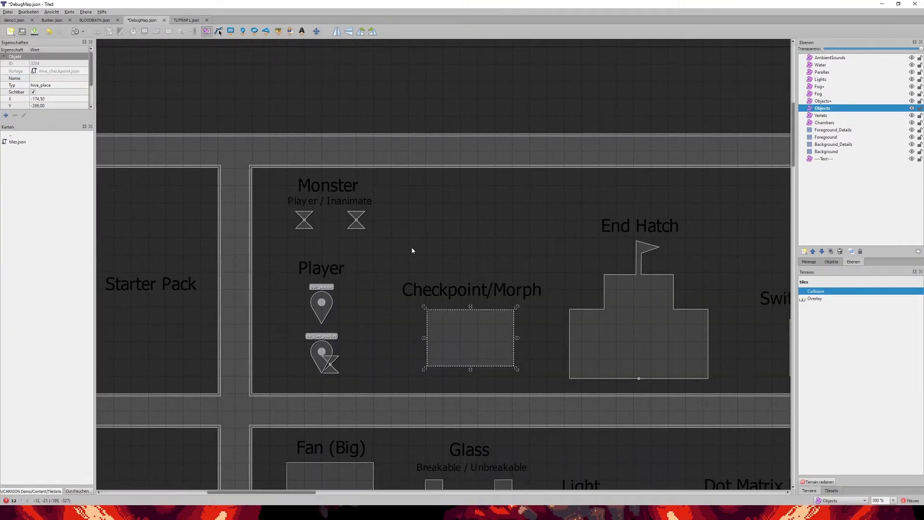
{"action": "scroll", "coordinate": [415, 245], "scroll_direction": "down", "scroll_amount": 2, "text": "ctrl"}
{"action": "scroll", "coordinate": [438, 286], "scroll_direction": "up", "scroll_amount": 1, "text": "ctrl"}
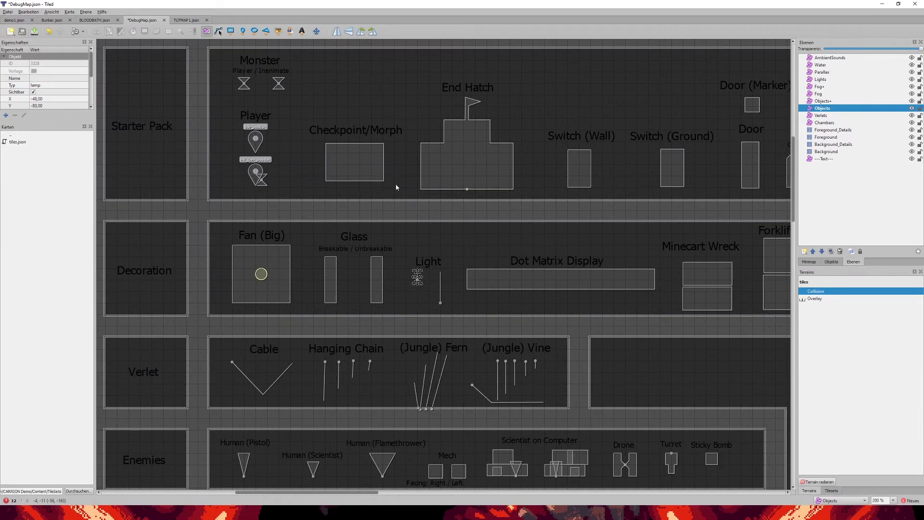
{"action": "left_click", "coordinate": [184, 21]}
{"action": "scroll", "coordinate": [405, 237], "scroll_direction": "up", "scroll_amount": 3, "text": "ctrl"}
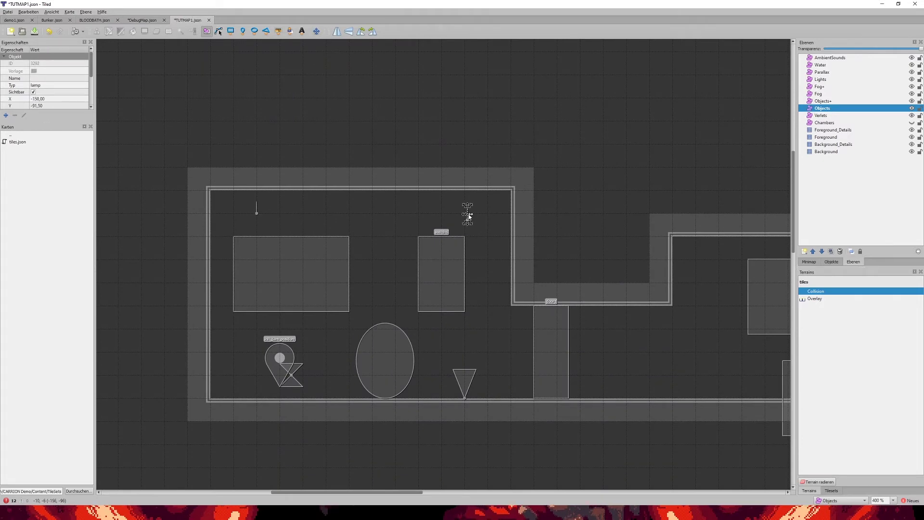
{"action": "left_click", "coordinate": [145, 20]}
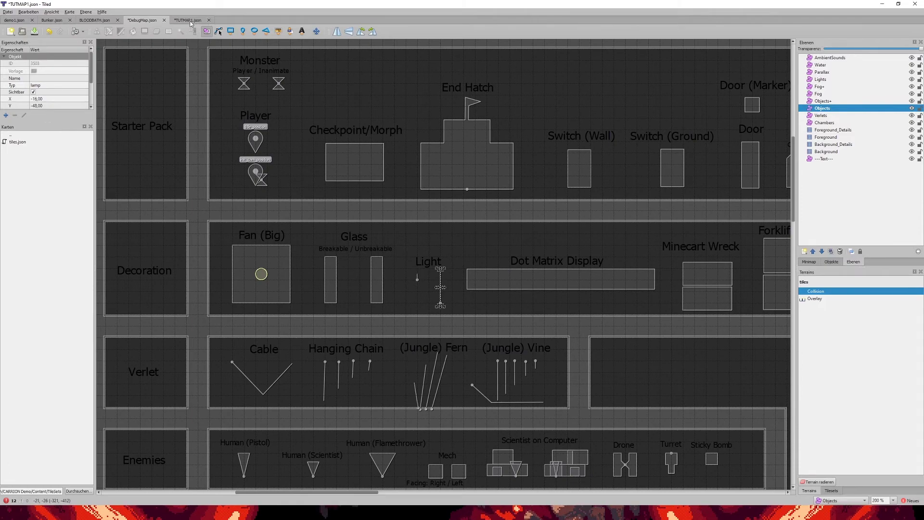
{"action": "left_click", "coordinate": [190, 22]}
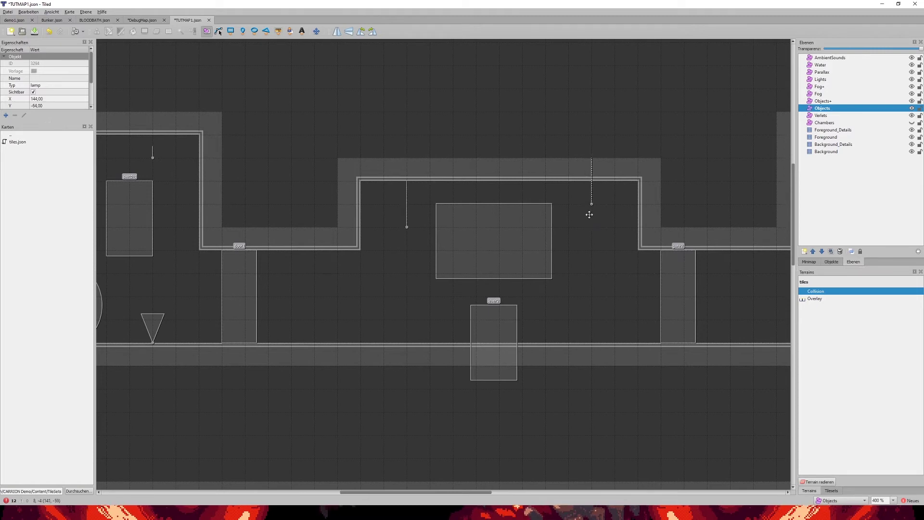
Step: Copy the Fan (Big) object from DebugMap onto TUTMAP1's Objects+ layer and stand it on the middle room's floor, near the first door
{"action": "left_click", "coordinate": [147, 21]}
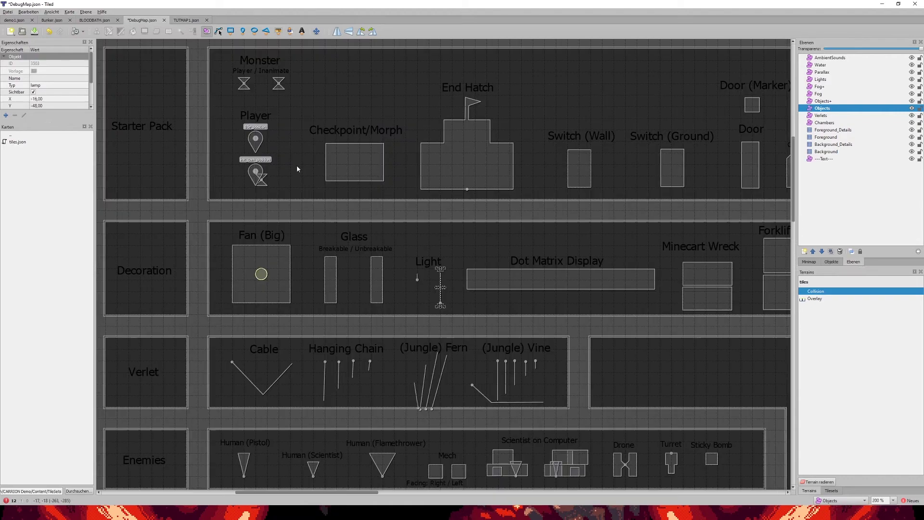
{"action": "middle_click_drag", "start_coordinate": [364, 223], "coordinate": [167, 227]}
{"action": "middle_click_drag", "start_coordinate": [285, 241], "coordinate": [597, 234]}
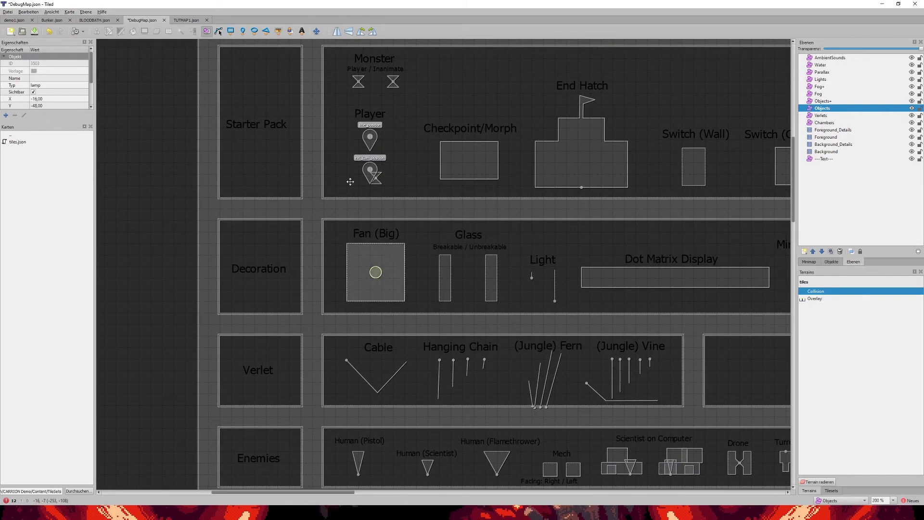
{"action": "left_click", "coordinate": [374, 234]}
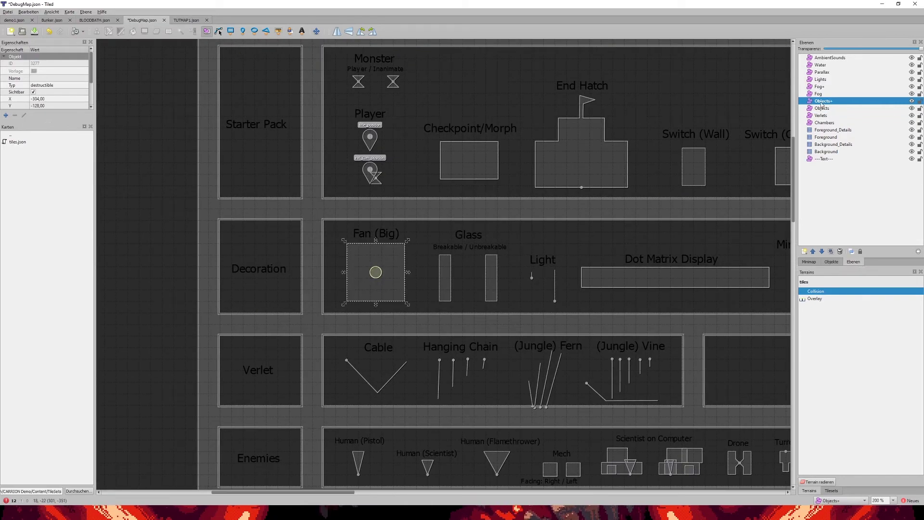
{"action": "left_click", "coordinate": [192, 21]}
{"action": "left_click", "coordinate": [830, 103]}
{"action": "middle_click_drag", "start_coordinate": [611, 177], "coordinate": [631, 215]}
{"action": "middle_click_drag", "start_coordinate": [535, 228], "coordinate": [427, 228]}
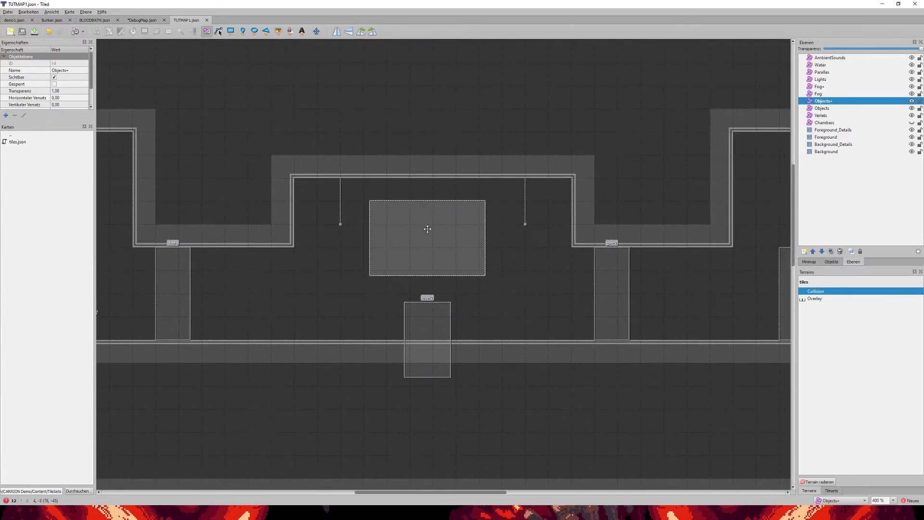
{"action": "middle_click_drag", "start_coordinate": [580, 277], "coordinate": [276, 266]}
{"action": "key", "text": "ctrl+v"}
{"action": "left_click_drag", "start_coordinate": [452, 278], "coordinate": [470, 270]}
{"action": "middle_click_drag", "start_coordinate": [411, 270], "coordinate": [739, 301]}
{"action": "left_click_drag", "start_coordinate": [706, 296], "coordinate": [394, 281]}
Step: Shift the ground switch and the checkpoint toward the second door, leaving the checkpoint directly beside the fan
{"action": "left_click_drag", "start_coordinate": [449, 330], "coordinate": [494, 320]}
{"action": "left_click_drag", "start_coordinate": [456, 237], "coordinate": [543, 237]}
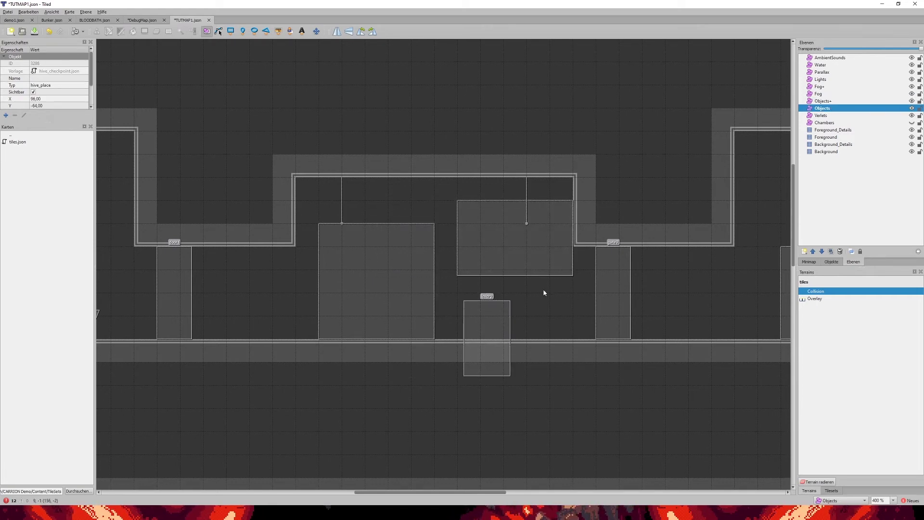
{"action": "left_click_drag", "start_coordinate": [524, 238], "coordinate": [501, 238]}
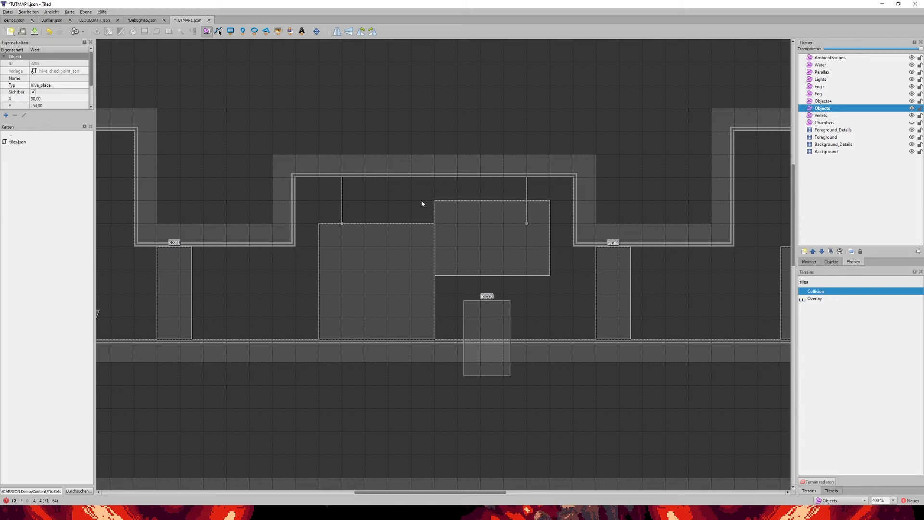
Step: Copy the big fan's round light from DebugMap onto TUTMAP1's Lights layer and centre it on the fan
{"action": "middle_click_drag", "start_coordinate": [399, 222], "coordinate": [427, 231]}
{"action": "left_click", "coordinate": [428, 264]}
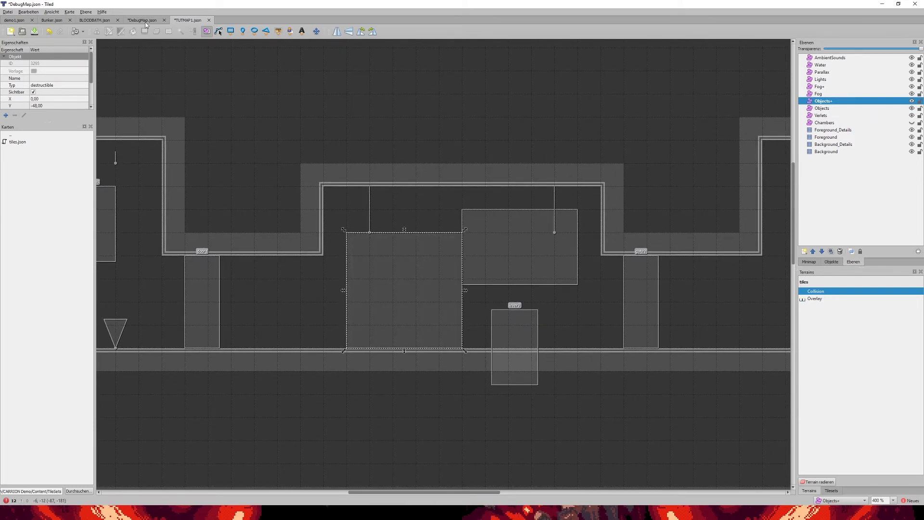
{"action": "left_click", "coordinate": [145, 21]}
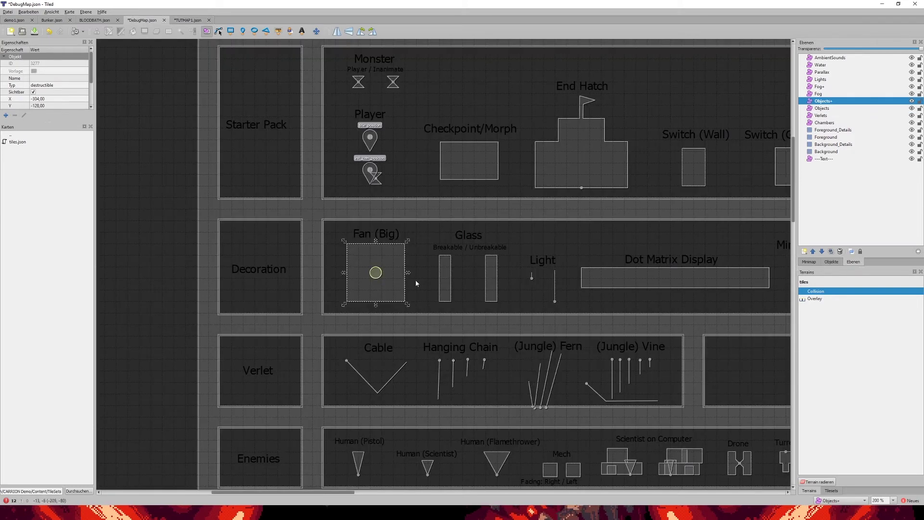
{"action": "left_click", "coordinate": [188, 21]}
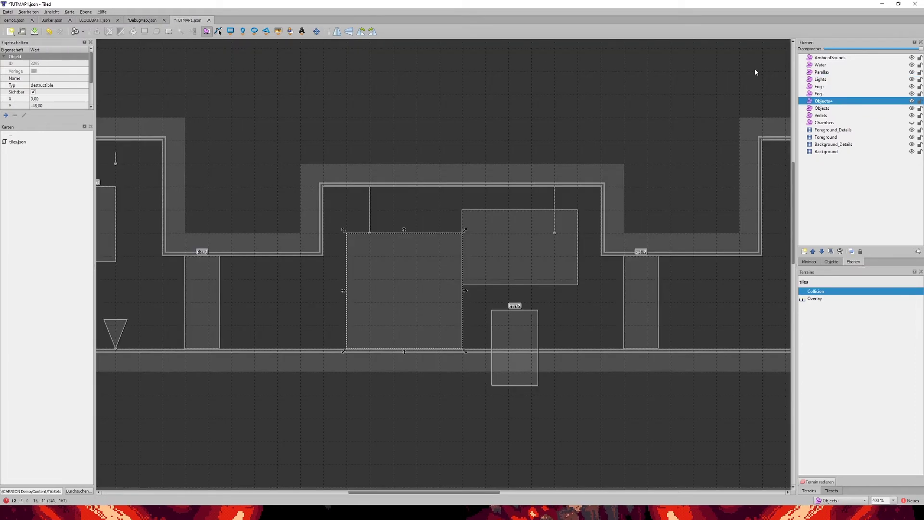
{"action": "left_click", "coordinate": [831, 80]}
{"action": "key", "text": "ctrl+v"}
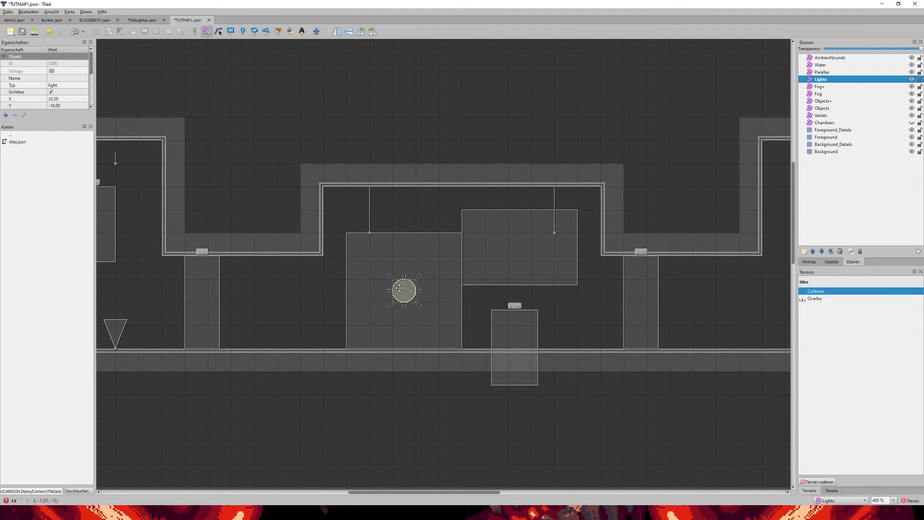
Step: Copy the first room's short lights on the Objects layer and place two in the last room above the end hatch
{"action": "left_click", "coordinate": [826, 152]}
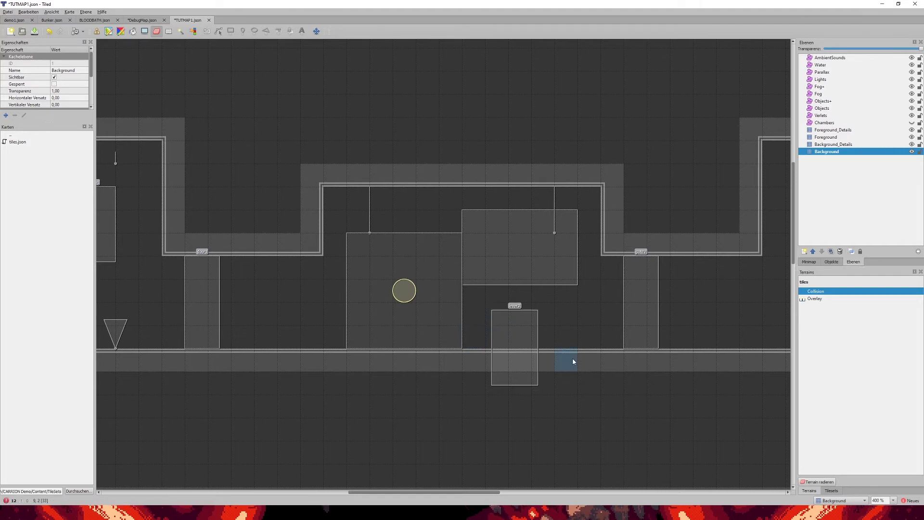
{"action": "middle_click_drag", "start_coordinate": [557, 294], "coordinate": [721, 224]}
{"action": "left_click", "coordinate": [822, 108]}
{"action": "middle_click_drag", "start_coordinate": [359, 183], "coordinate": [550, 200]}
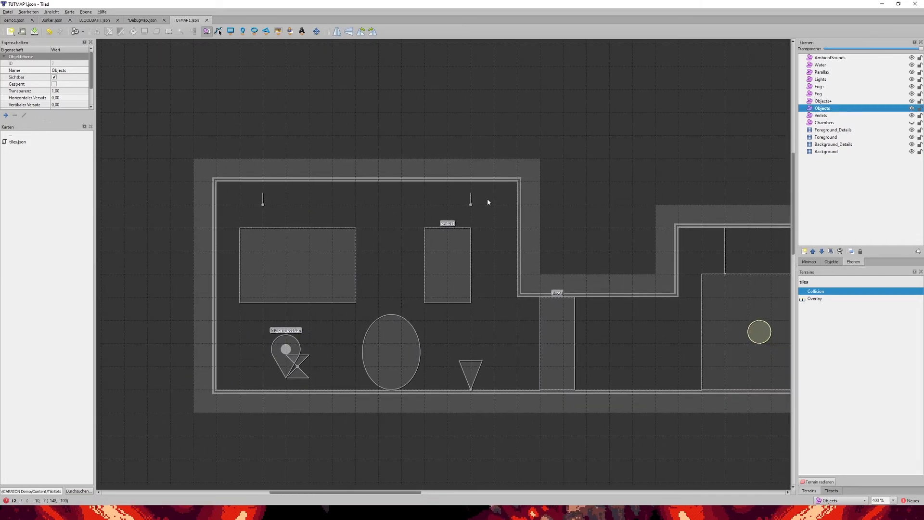
{"action": "left_click_drag", "start_coordinate": [464, 205], "coordinate": [462, 209]}
{"action": "middle_click_drag", "start_coordinate": [690, 198], "coordinate": [374, 197]}
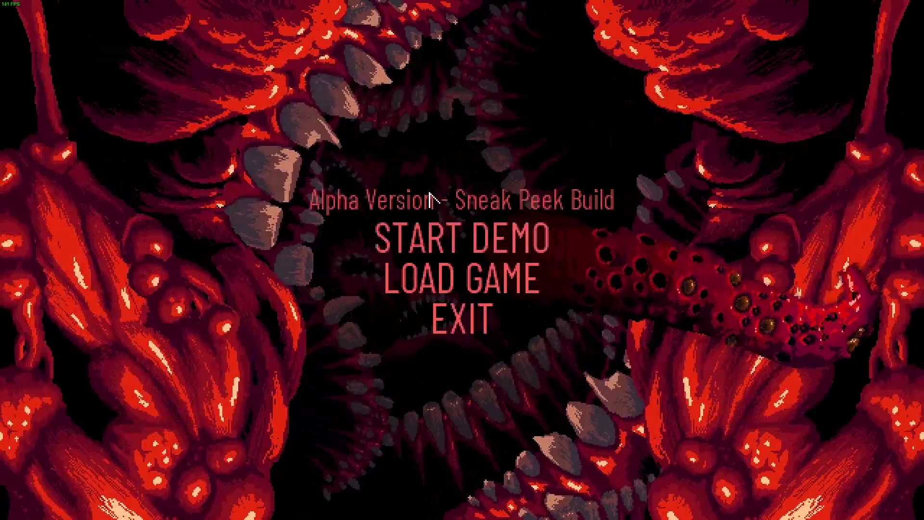
Step: Play-test the decorated level in CARRION, opening both doors and inspecting the lights, the fan and the end hatch, and pause the game
{"action": "left_click", "coordinate": [462, 361]}
{"action": "left_click", "coordinate": [224, 60]}
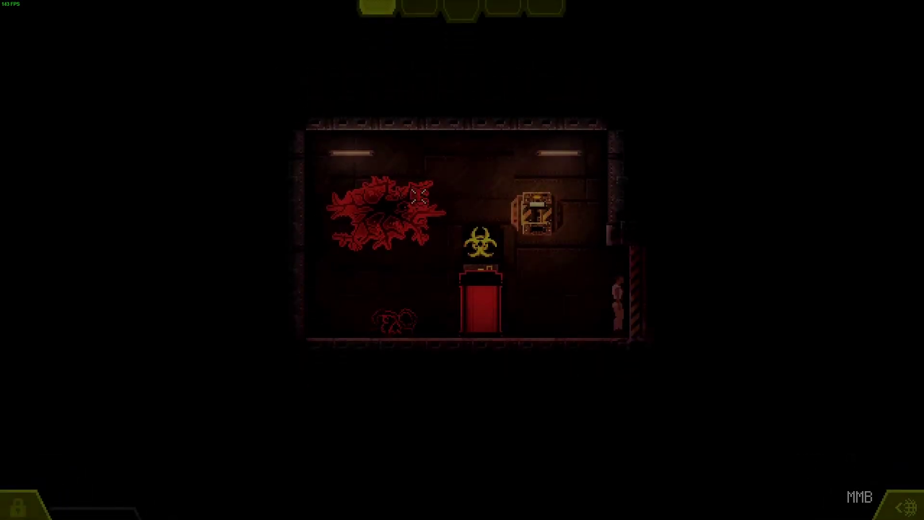
{"action": "mouse_move", "coordinate": [531, 213]}
{"action": "right_mouse_down"}
{"action": "mouse_move", "coordinate": [547, 332]}
{"action": "mouse_move", "coordinate": [536, 376]}
{"action": "right_mouse_up"}
{"action": "mouse_move", "coordinate": [536, 376]}
{"action": "left_mouse_down"}
{"action": "mouse_move", "coordinate": [652, 342]}
{"action": "mouse_move", "coordinate": [739, 266]}
{"action": "mouse_move", "coordinate": [597, 231]}
{"action": "mouse_move", "coordinate": [439, 219]}
{"action": "mouse_move", "coordinate": [186, 306]}
{"action": "mouse_move", "coordinate": [262, 283]}
{"action": "mouse_move", "coordinate": [317, 250]}
{"action": "mouse_move", "coordinate": [381, 193]}
{"action": "mouse_move", "coordinate": [471, 249]}
{"action": "left_mouse_up"}
{"action": "mouse_move", "coordinate": [401, 247]}
{"action": "left_mouse_down"}
{"action": "mouse_move", "coordinate": [390, 262]}
{"action": "mouse_move", "coordinate": [623, 272]}
{"action": "mouse_move", "coordinate": [670, 302]}
{"action": "mouse_move", "coordinate": [462, 213]}
{"action": "mouse_move", "coordinate": [748, 278]}
{"action": "mouse_move", "coordinate": [375, 326]}
{"action": "mouse_move", "coordinate": [279, 275]}
{"action": "mouse_move", "coordinate": [357, 270]}
{"action": "left_mouse_up"}
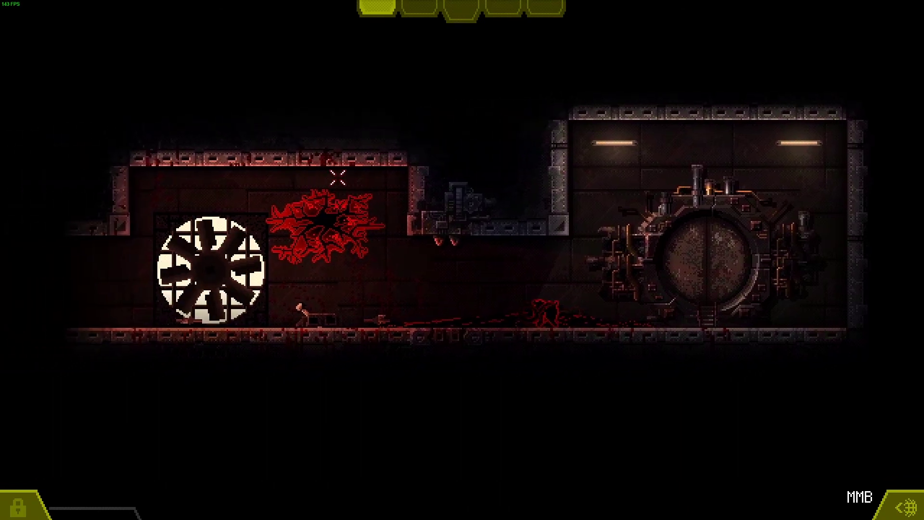
{"action": "mouse_move", "coordinate": [433, 197]}
{"action": "left_mouse_down"}
{"action": "mouse_move", "coordinate": [319, 256]}
{"action": "mouse_move", "coordinate": [459, 313]}
{"action": "mouse_move", "coordinate": [606, 329]}
{"action": "mouse_move", "coordinate": [605, 288]}
{"action": "mouse_move", "coordinate": [365, 245]}
{"action": "left_mouse_up"}
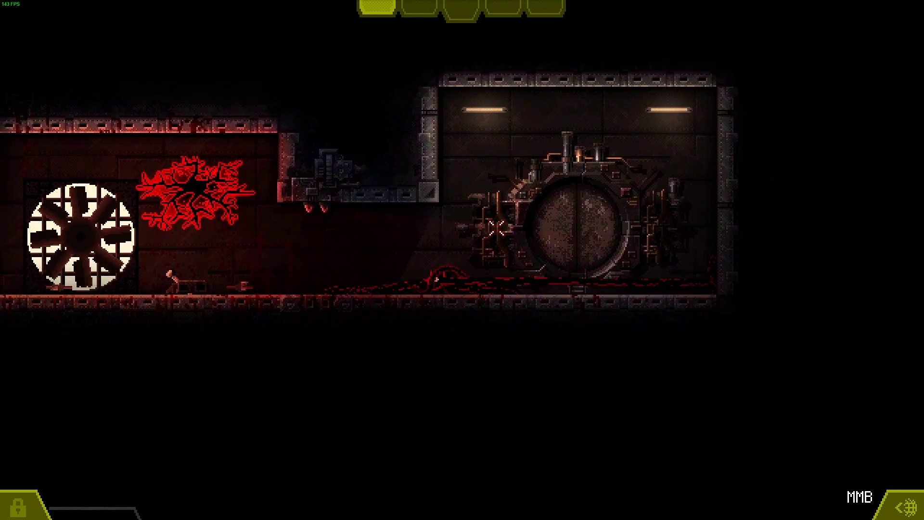
{"action": "left_click_drag", "start_coordinate": [324, 279], "coordinate": [321, 279]}
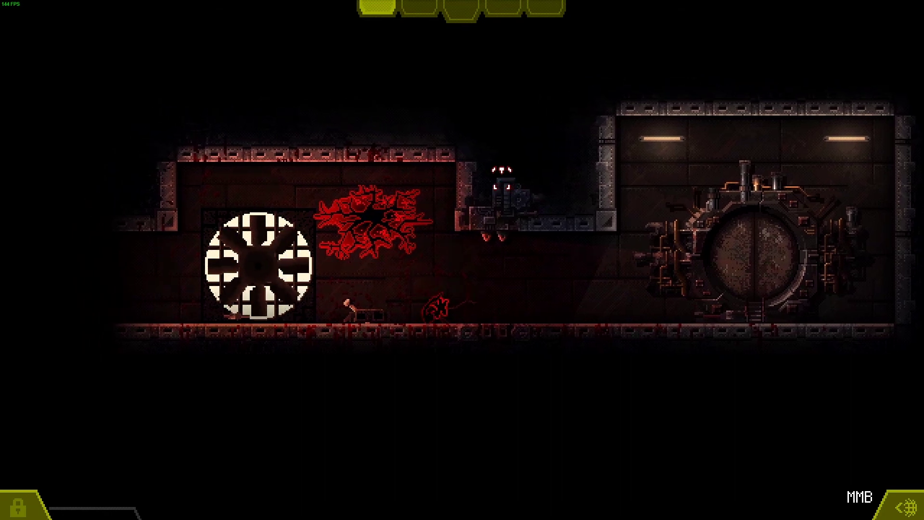
{"action": "key", "text": "Escape"}
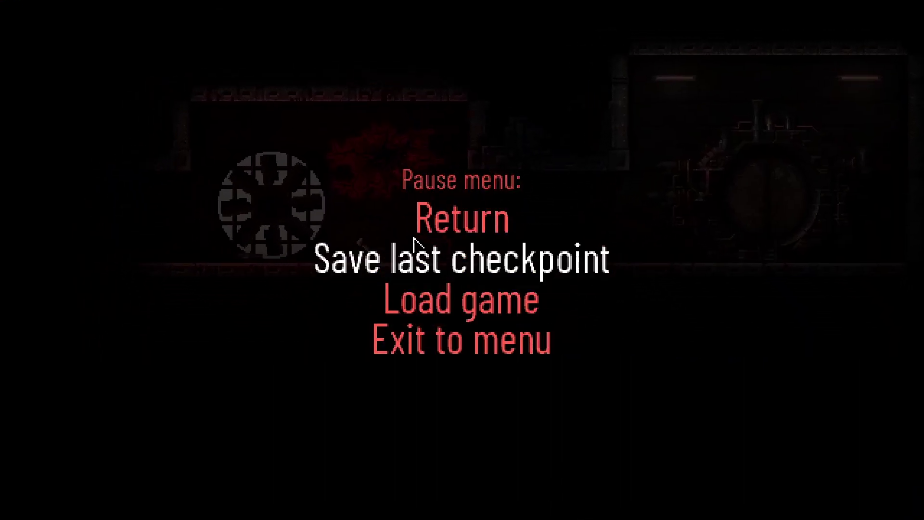
Step: Switch to Tiled and examine DebugMap's Verlet objects, including the cable, hanging chains, ferns and vines
{"action": "key", "text": "Up"}
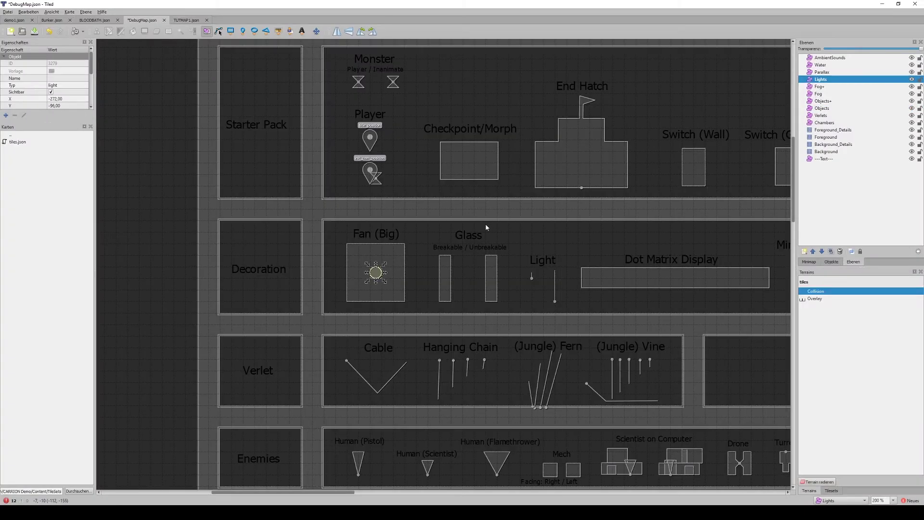
{"action": "middle_click_drag", "start_coordinate": [522, 236], "coordinate": [412, 144]}
{"action": "left_click", "coordinate": [462, 187]}
{"action": "middle_click_drag", "start_coordinate": [247, 263], "coordinate": [258, 232]}
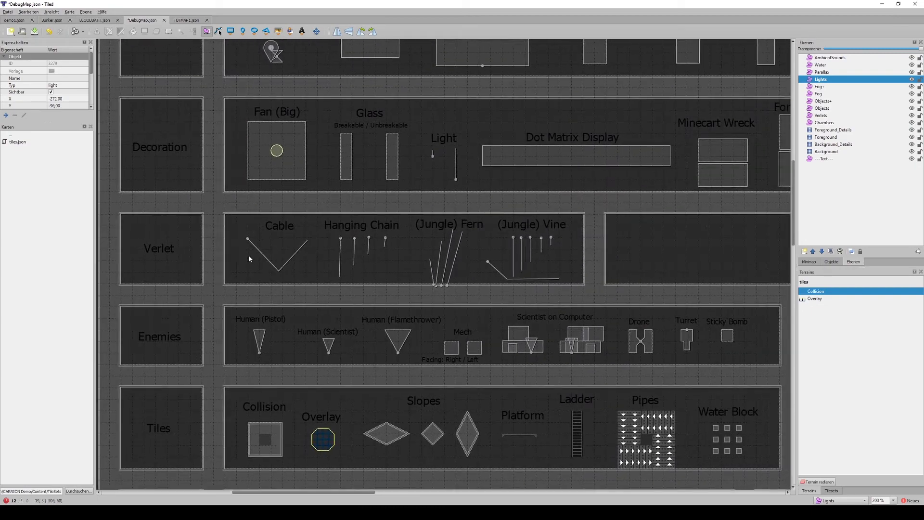
{"action": "left_click_drag", "start_coordinate": [241, 248], "coordinate": [612, 292]}
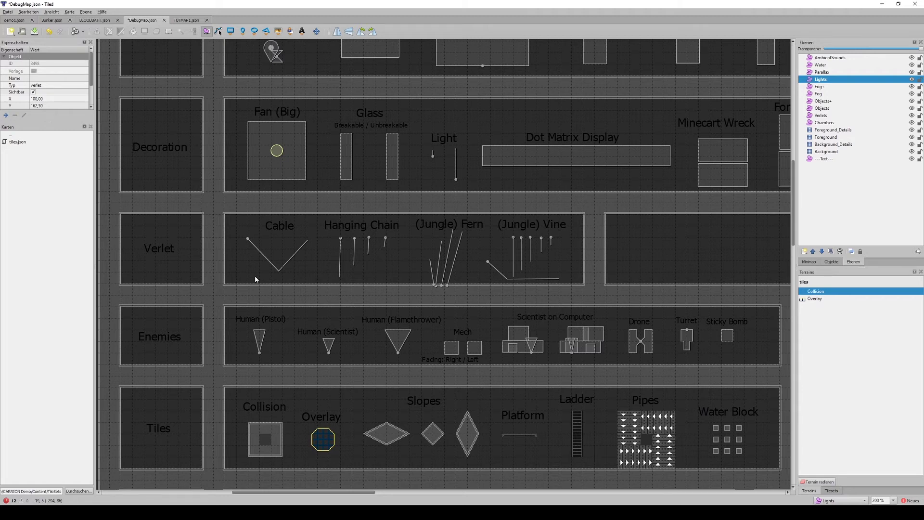
Step: Select the cable and hanging chains together in DebugMap's Verlet row, and examine the Jungle Fern plant verlets
{"action": "left_click_drag", "start_coordinate": [205, 285], "coordinate": [406, 236]}
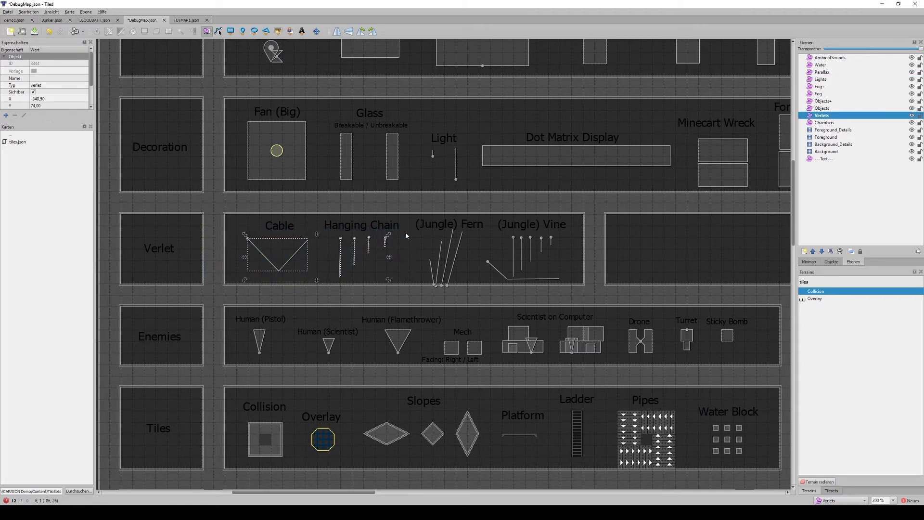
{"action": "left_click_drag", "start_coordinate": [403, 285], "coordinate": [412, 300]}
{"action": "left_click", "coordinate": [402, 243]}
{"action": "scroll", "coordinate": [579, 289], "scroll_direction": "up", "scroll_amount": 2, "text": "ctrl"}
{"action": "left_click_drag", "start_coordinate": [387, 265], "coordinate": [423, 243]}
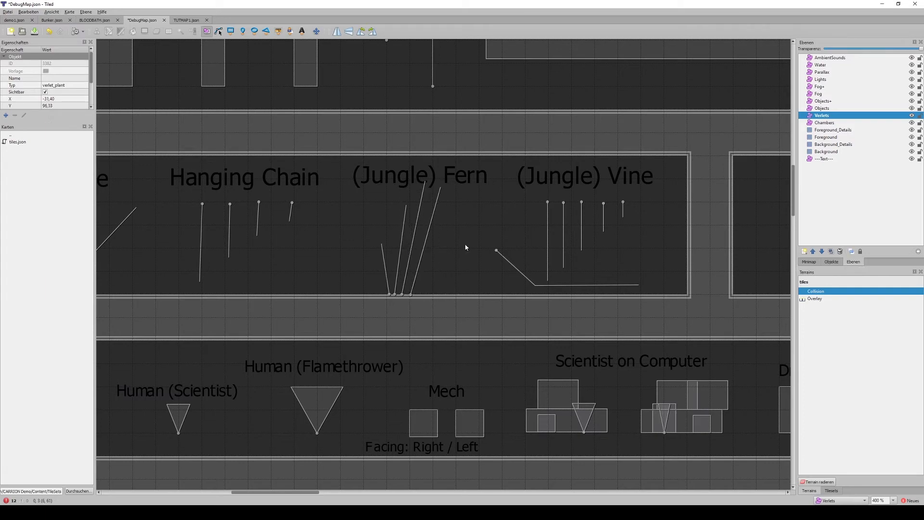
Step: Find the Portals group in DebugMap and inspect the Closed portal's properties
{"action": "scroll", "coordinate": [465, 281], "scroll_direction": "down", "scroll_amount": 2, "text": "ctrl"}
{"action": "middle_click_drag", "start_coordinate": [464, 278], "coordinate": [196, 428]}
{"action": "scroll", "coordinate": [561, 245], "scroll_direction": "up", "scroll_amount": 1, "text": "ctrl"}
{"action": "middle_click_drag", "start_coordinate": [511, 264], "coordinate": [337, 360]}
{"action": "left_click", "coordinate": [331, 284]}
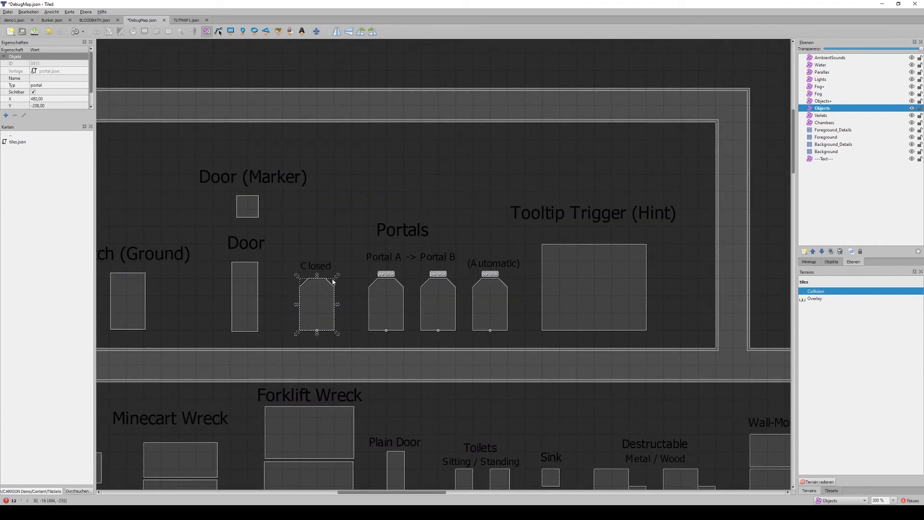
{"action": "scroll", "coordinate": [49, 84], "scroll_direction": "down", "scroll_amount": 1}
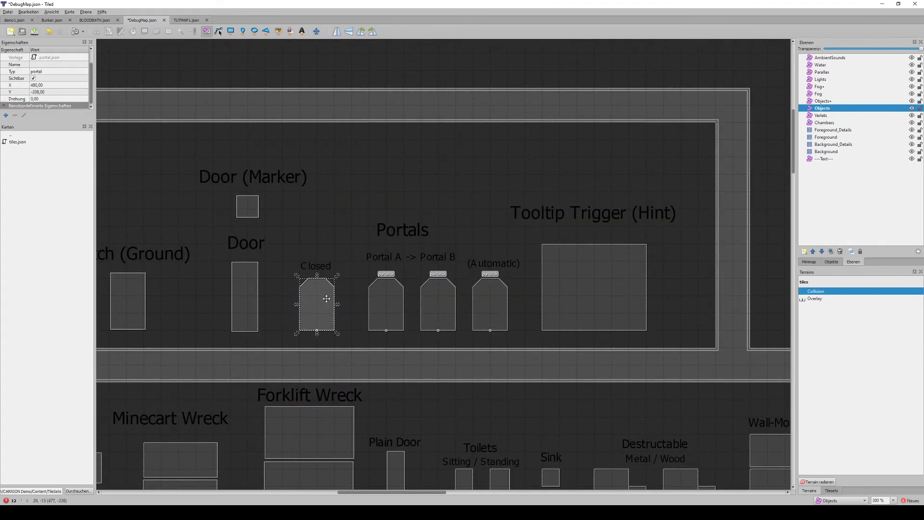
{"action": "left_click", "coordinate": [344, 300]}
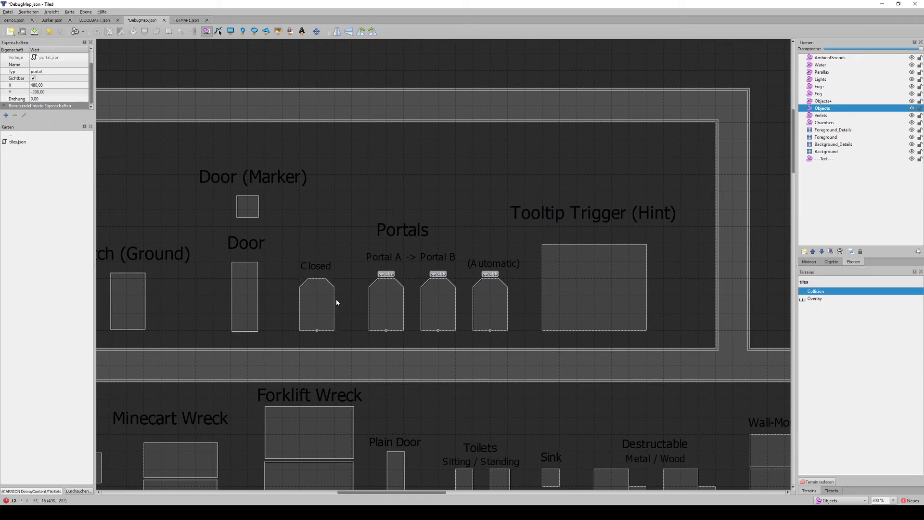
Step: Inspect the names and Target properties of the Portal A, Portal B and Automatic portals
{"action": "left_click", "coordinate": [394, 292]}
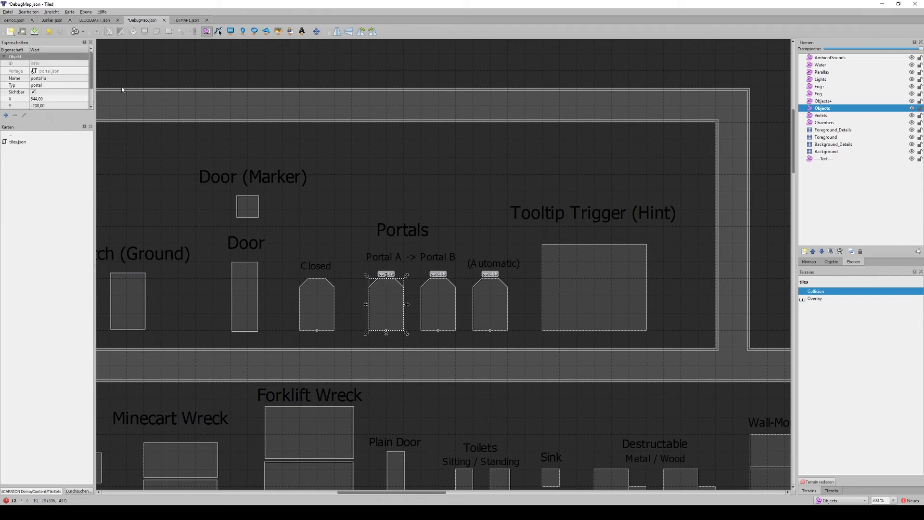
{"action": "scroll", "coordinate": [58, 97], "scroll_direction": "down", "scroll_amount": 1}
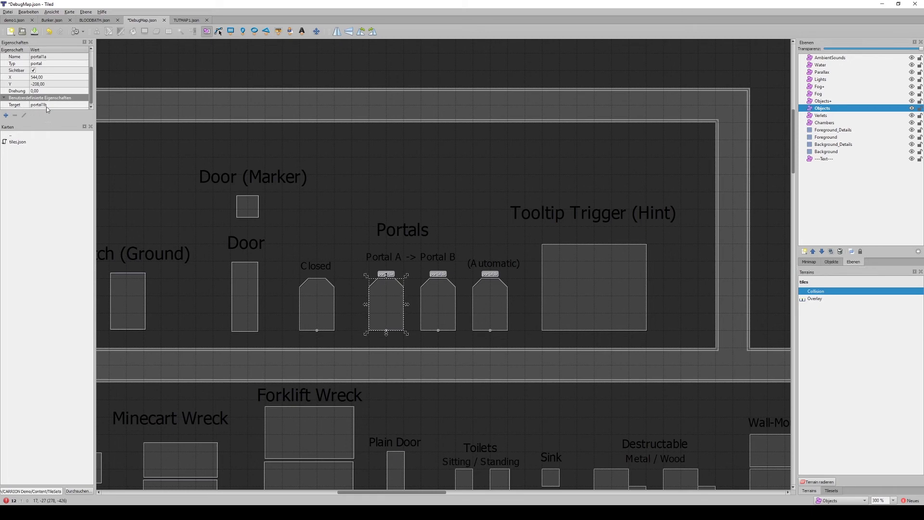
{"action": "left_click", "coordinate": [449, 293]}
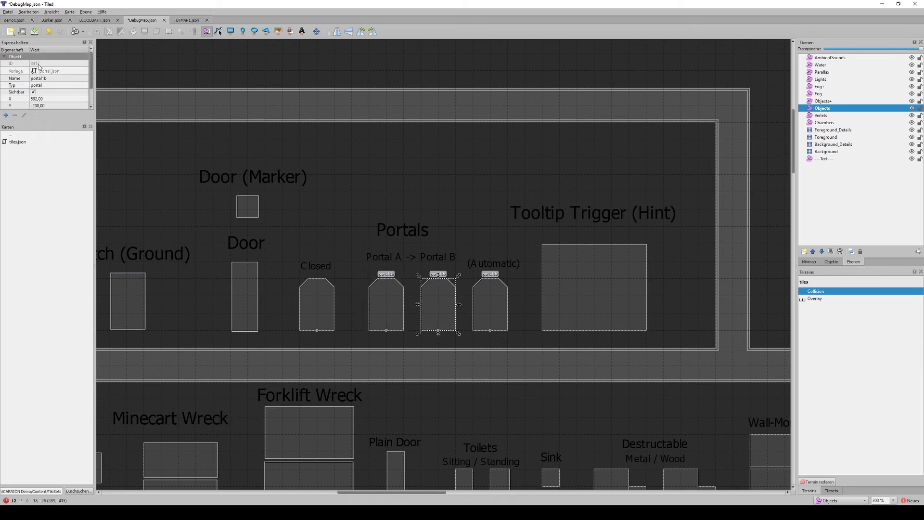
{"action": "left_click", "coordinate": [498, 286]}
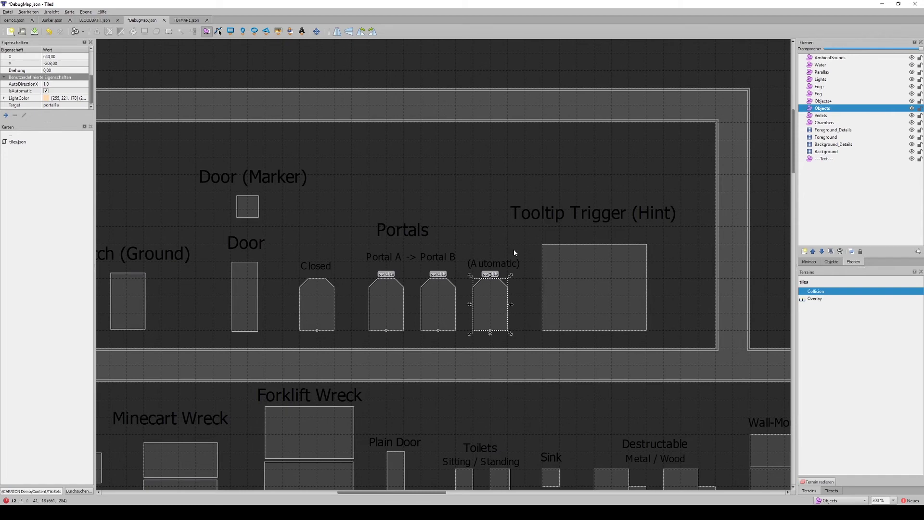
{"action": "left_click", "coordinate": [524, 298]}
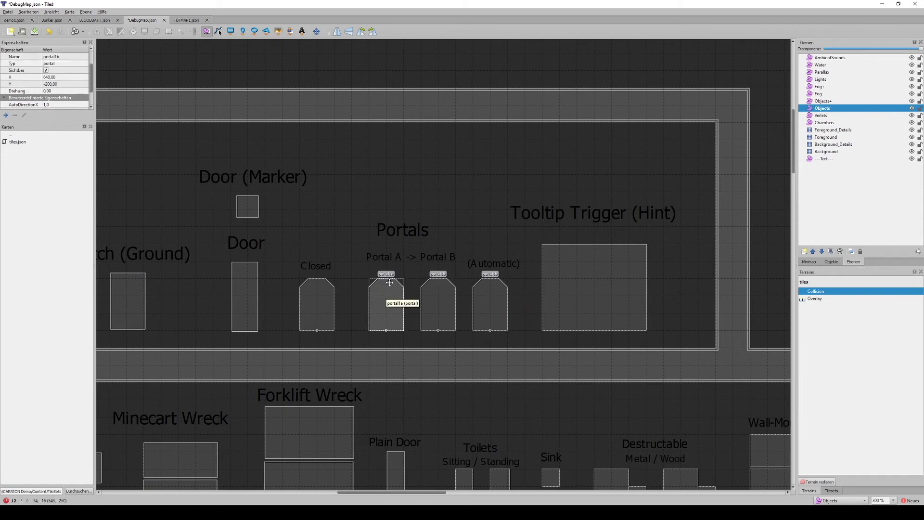
Step: Inspect the Tooltip Trigger (Hint) object's custom properties, including its MessageForGamepad and MessageForKeyboard texts
{"action": "middle_click_drag", "start_coordinate": [496, 197], "coordinate": [384, 210]}
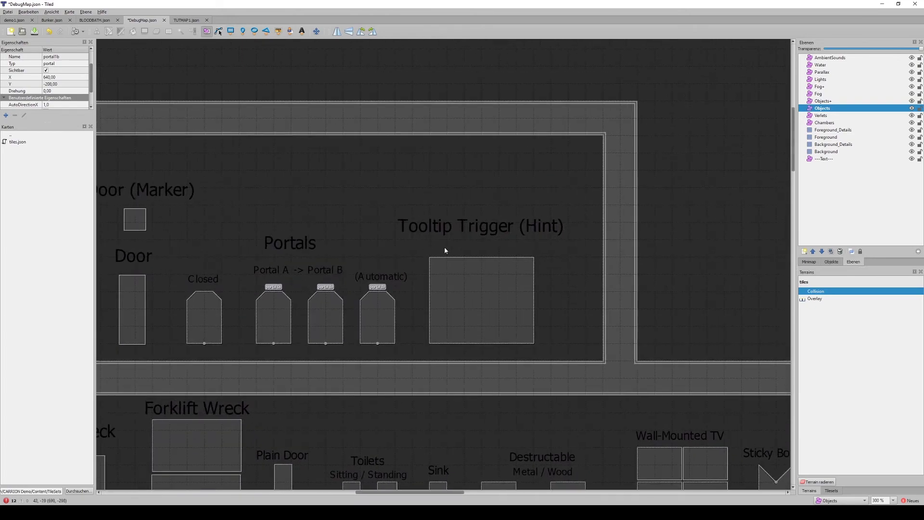
{"action": "scroll", "coordinate": [411, 250], "scroll_direction": "down", "scroll_amount": 3}
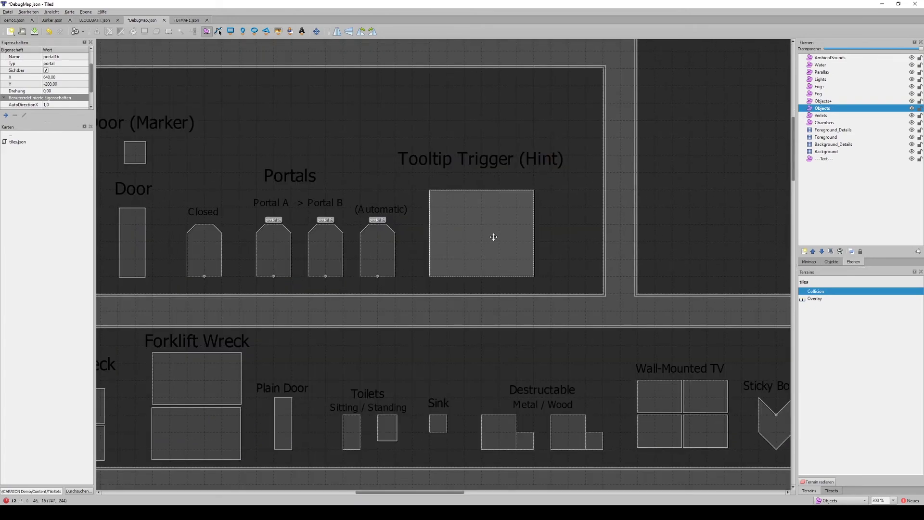
{"action": "left_click", "coordinate": [493, 237]}
{"action": "scroll", "coordinate": [573, 283], "scroll_direction": "up", "scroll_amount": 3}
{"action": "middle_click_drag", "start_coordinate": [585, 279], "coordinate": [543, 259]}
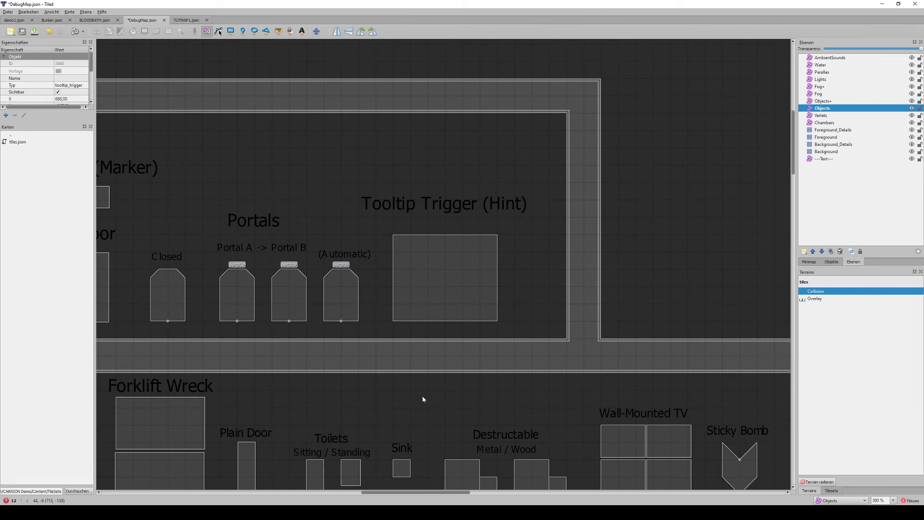
{"action": "left_click", "coordinate": [429, 285]}
{"action": "scroll", "coordinate": [65, 96], "scroll_direction": "down", "scroll_amount": 3}
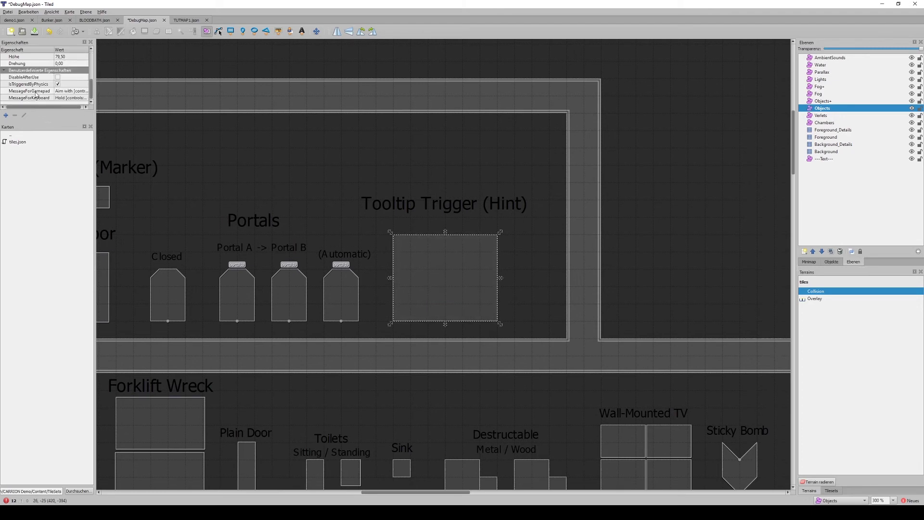
{"action": "left_click", "coordinate": [63, 92]}
{"action": "key", "text": "Home"}
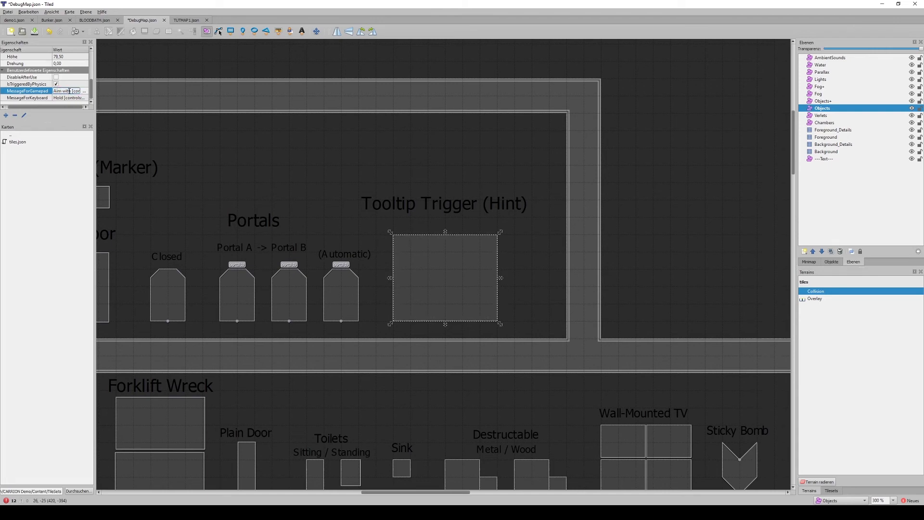
{"action": "left_click", "coordinate": [227, 125]}
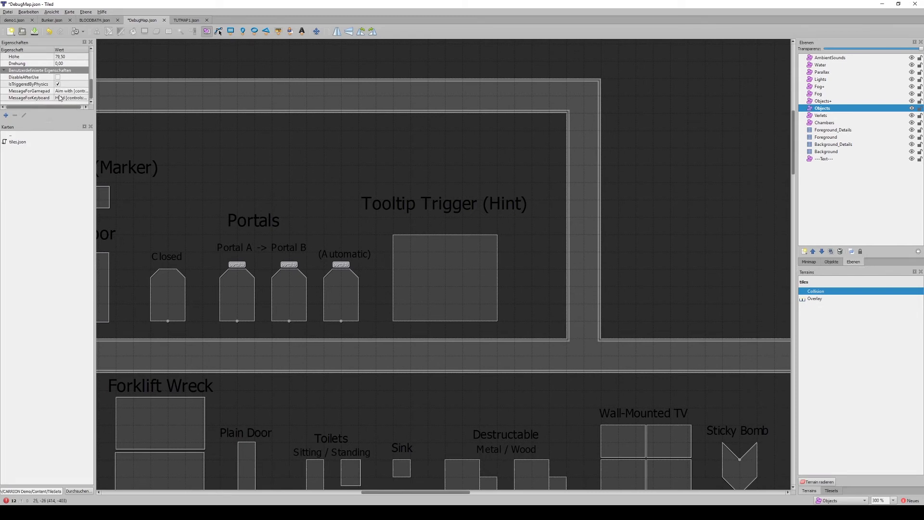
Step: Examine the Door marker, the ground switch and the wall switch, nudging each slightly downward
{"action": "middle_click_drag", "start_coordinate": [101, 166], "coordinate": [512, 176]}
{"action": "left_click", "coordinate": [549, 211]}
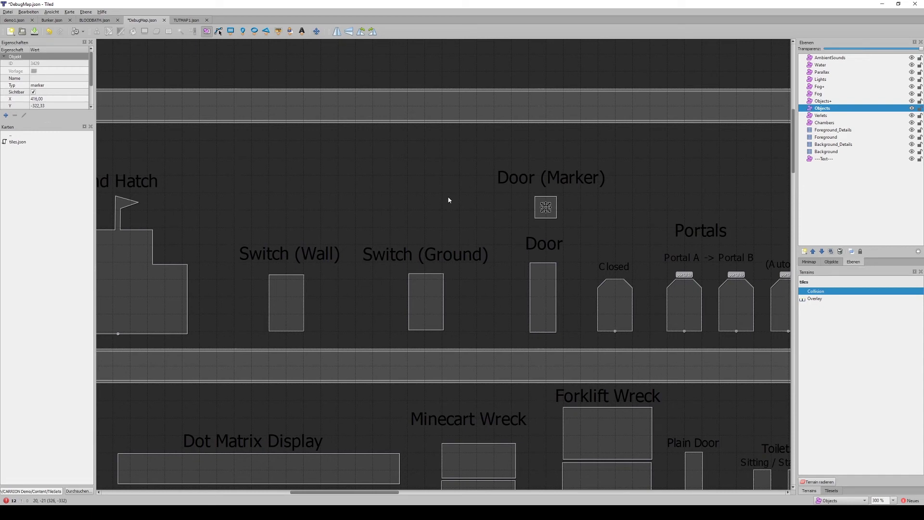
{"action": "left_click_drag", "start_coordinate": [553, 217], "coordinate": [555, 221]}
{"action": "middle_click_drag", "start_coordinate": [582, 219], "coordinate": [478, 220]}
{"action": "left_click_drag", "start_coordinate": [448, 299], "coordinate": [446, 298]}
{"action": "middle_click_drag", "start_coordinate": [394, 269], "coordinate": [418, 267]}
{"action": "left_click", "coordinate": [351, 291]}
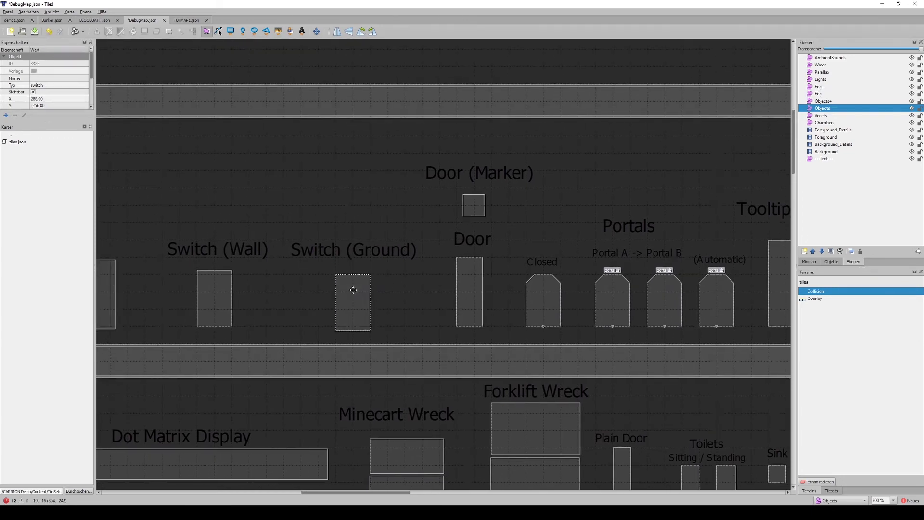
{"action": "left_click", "coordinate": [220, 293]}
{"action": "left_click", "coordinate": [280, 280]}
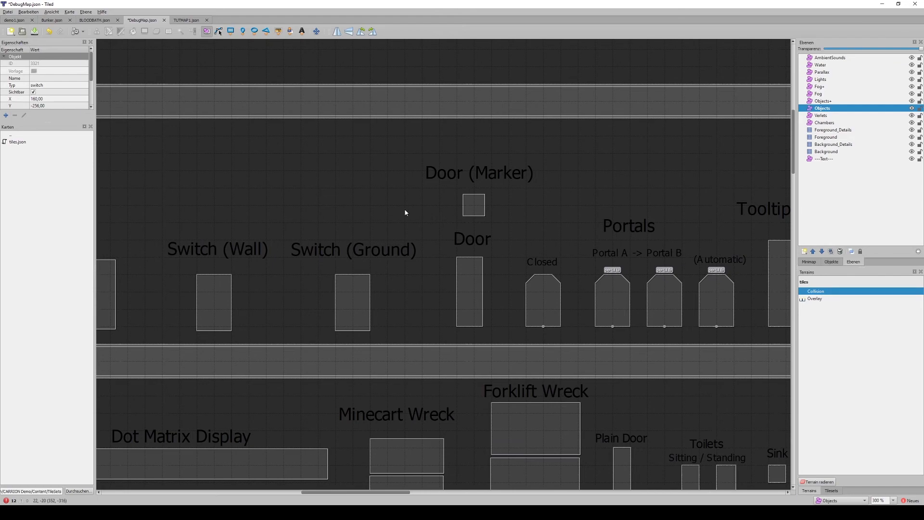
Step: Pass the End Hatch, select the Dot Matrix Display in the Decoration row and nudge it slightly left
{"action": "middle_click_drag", "start_coordinate": [342, 209], "coordinate": [592, 215]}
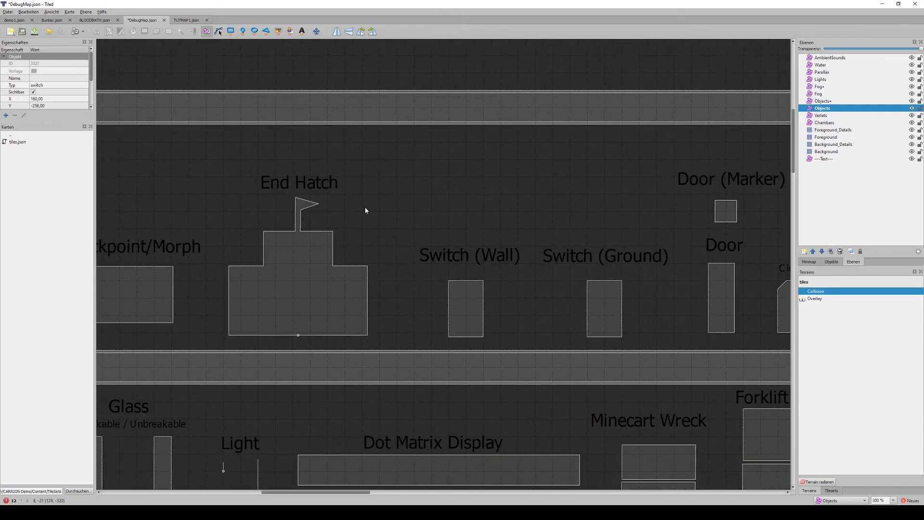
{"action": "middle_click_drag", "start_coordinate": [300, 202], "coordinate": [488, 194]}
{"action": "middle_click_drag", "start_coordinate": [646, 403], "coordinate": [421, 216]}
{"action": "left_click", "coordinate": [410, 270]}
{"action": "left_click_drag", "start_coordinate": [380, 271], "coordinate": [365, 264]}
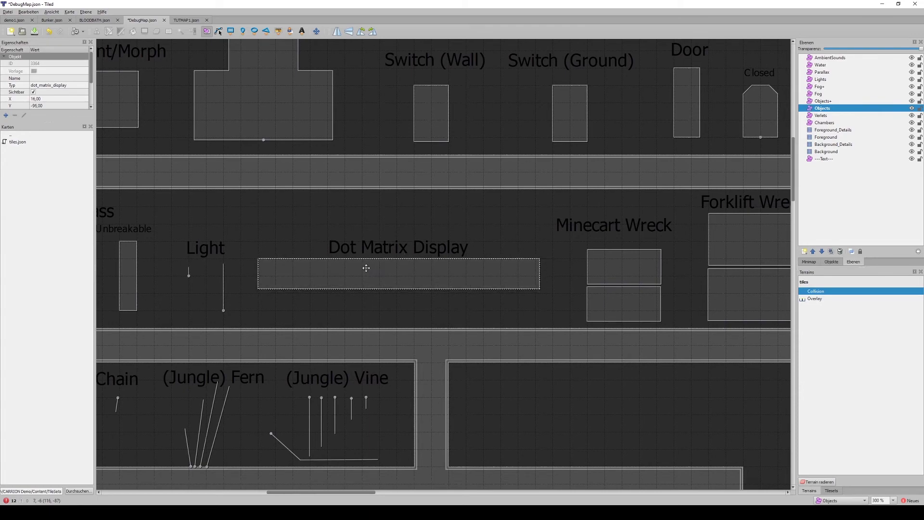
Step: Compare the TypeStr and Variant properties of the two Forklift Wrecks and check the lower Minecart Wreck
{"action": "middle_click_drag", "start_coordinate": [475, 207], "coordinate": [297, 203]}
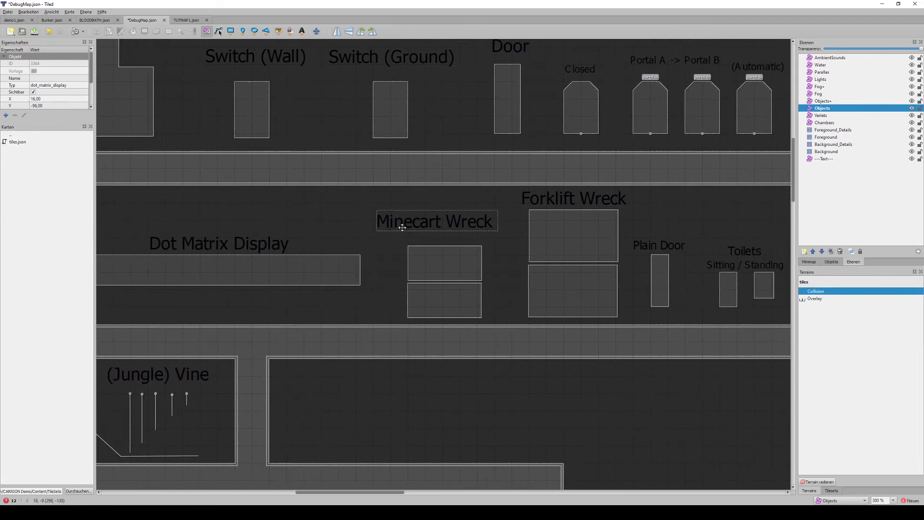
{"action": "middle_click_drag", "start_coordinate": [483, 231], "coordinate": [354, 249]}
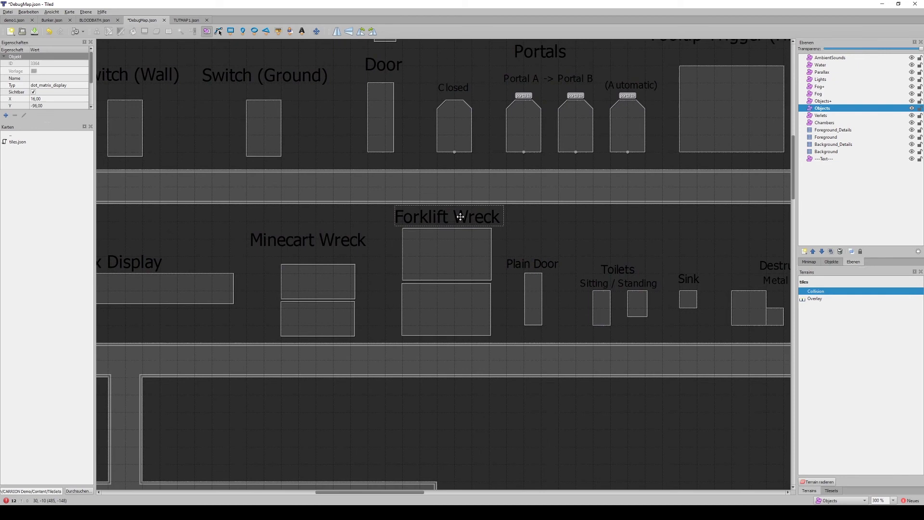
{"action": "left_click", "coordinate": [441, 239]}
{"action": "scroll", "coordinate": [63, 96], "scroll_direction": "down", "scroll_amount": 2}
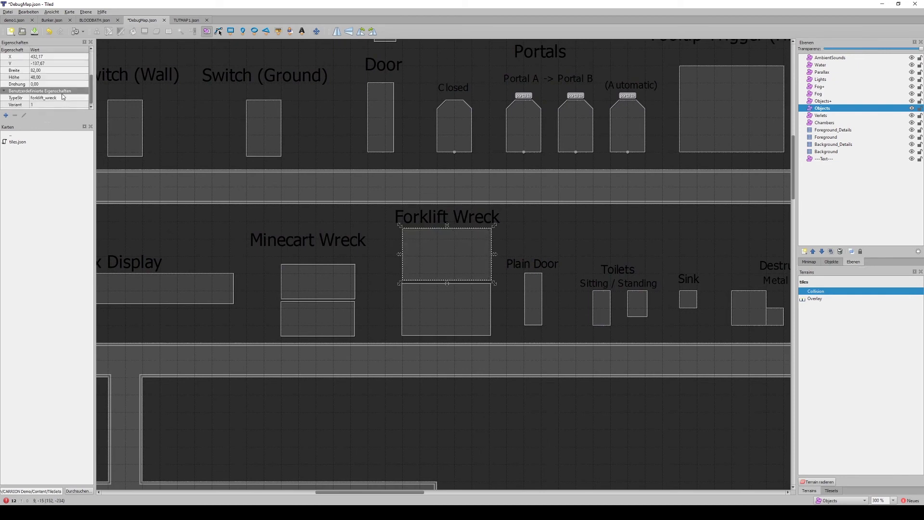
{"action": "left_click", "coordinate": [433, 310]}
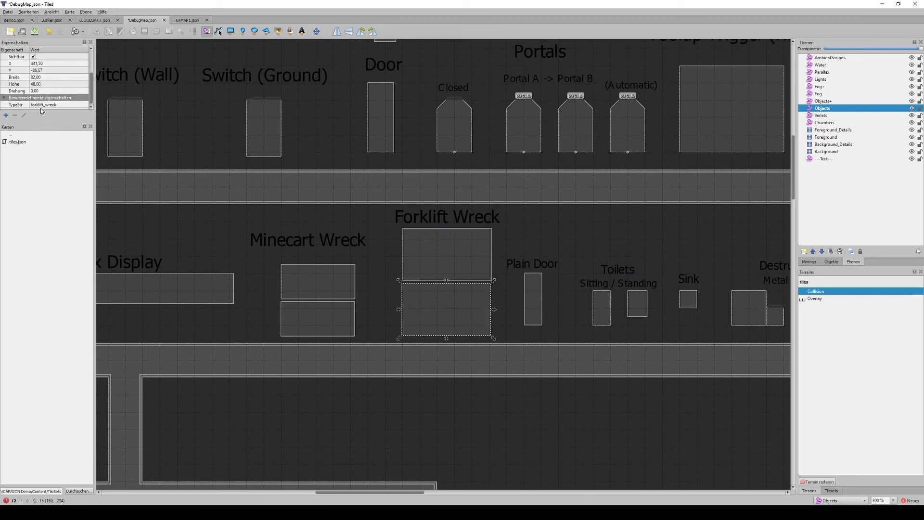
{"action": "left_click", "coordinate": [332, 317]}
Step: Look over the remaining Decoration objects from the toilets to the junkyard crane, and return to the Enemies row
{"action": "mouse_move", "coordinate": [519, 270]}
{"action": "middle_mouse_down"}
{"action": "mouse_move", "coordinate": [421, 237]}
{"action": "mouse_move", "coordinate": [405, 259]}
{"action": "mouse_move", "coordinate": [303, 276]}
{"action": "mouse_move", "coordinate": [231, 276]}
{"action": "middle_mouse_up"}
{"action": "middle_click_drag", "start_coordinate": [391, 260], "coordinate": [282, 252]}
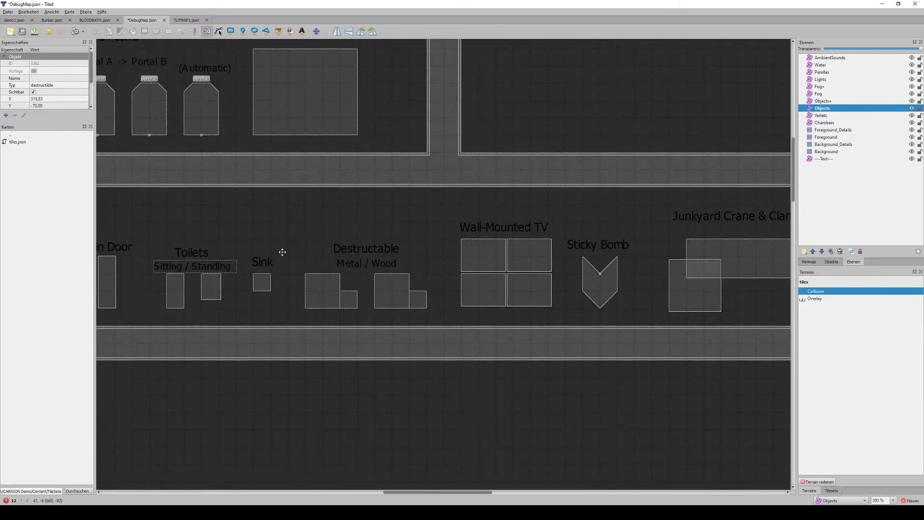
{"action": "middle_click_drag", "start_coordinate": [407, 220], "coordinate": [223, 225]}
{"action": "middle_click_drag", "start_coordinate": [419, 240], "coordinate": [573, 235]}
{"action": "middle_click_drag", "start_coordinate": [110, 219], "coordinate": [673, 197]}
{"action": "mouse_move", "coordinate": [145, 243]}
{"action": "middle_mouse_down"}
{"action": "mouse_move", "coordinate": [560, 218]}
{"action": "mouse_move", "coordinate": [520, 173]}
{"action": "mouse_move", "coordinate": [503, 195]}
{"action": "mouse_move", "coordinate": [516, 216]}
{"action": "mouse_move", "coordinate": [324, 262]}
{"action": "mouse_move", "coordinate": [80, 271]}
{"action": "mouse_move", "coordinate": [190, 269]}
{"action": "middle_mouse_up"}
{"action": "mouse_move", "coordinate": [389, 210]}
{"action": "middle_mouse_down"}
{"action": "mouse_move", "coordinate": [430, 150]}
{"action": "mouse_move", "coordinate": [749, 227]}
{"action": "middle_mouse_up"}
{"action": "middle_click_drag", "start_coordinate": [125, 215], "coordinate": [555, 209]}
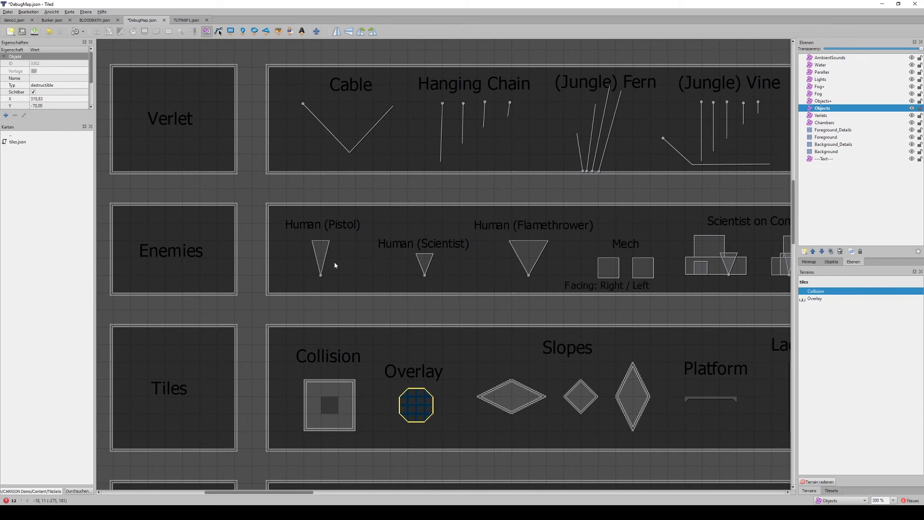
Step: Look over the human enemies and compare the Direction properties of the right-facing and left-facing mechs
{"action": "middle_click_drag", "start_coordinate": [438, 269], "coordinate": [272, 295]}
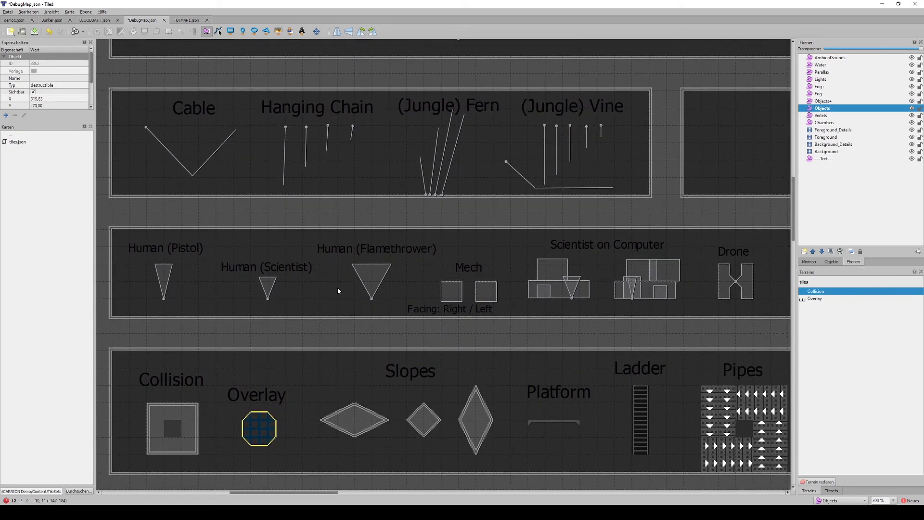
{"action": "middle_click_drag", "start_coordinate": [411, 282], "coordinate": [296, 277]}
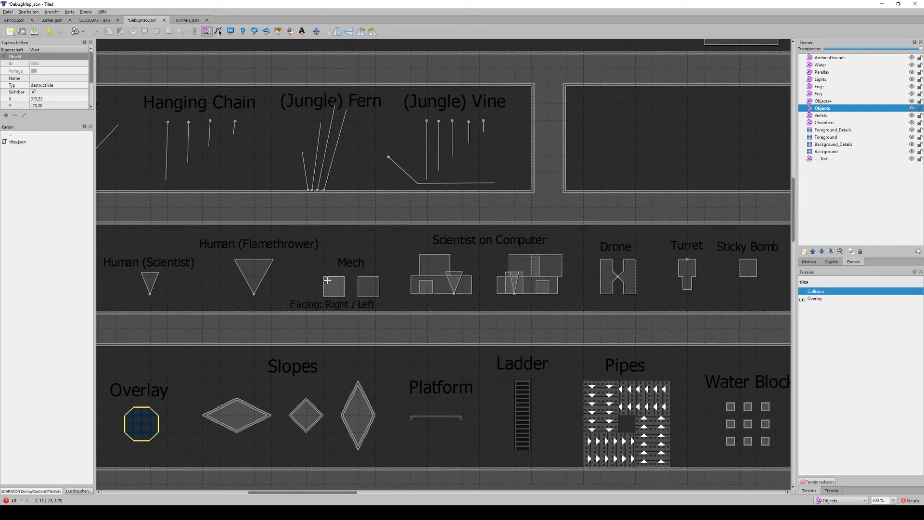
{"action": "left_click", "coordinate": [344, 281]}
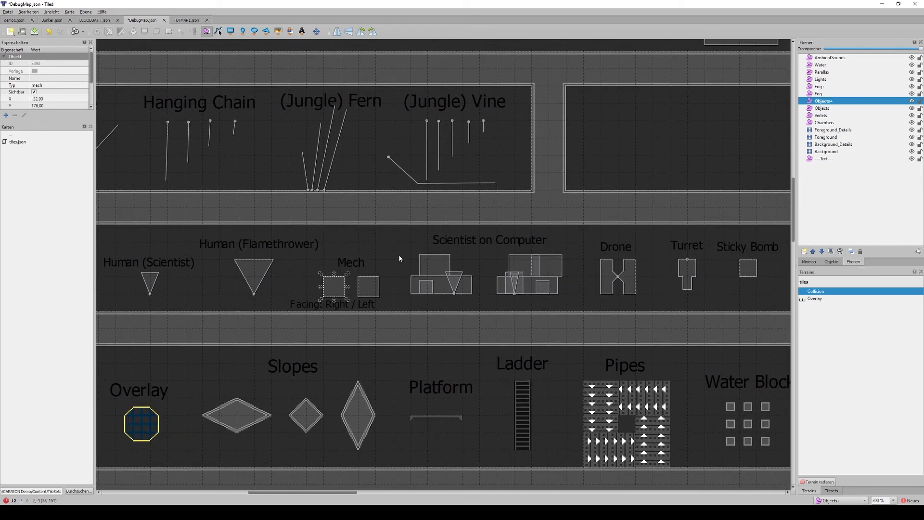
{"action": "left_click", "coordinate": [370, 281]}
{"action": "left_click", "coordinate": [333, 286]}
{"action": "scroll", "coordinate": [52, 100], "scroll_direction": "down", "scroll_amount": 2}
{"action": "left_click", "coordinate": [368, 287]}
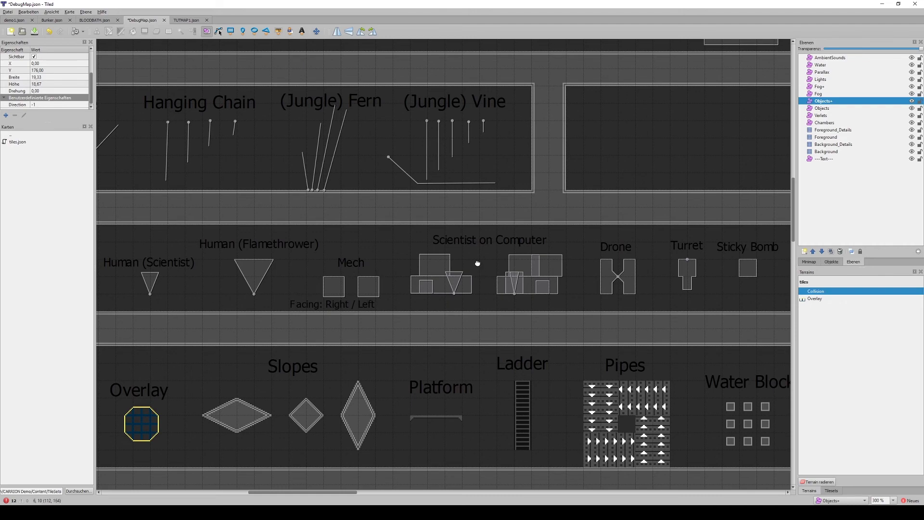
Step: Examine the objects that make up both Scientist on Computer setups in the Enemies row
{"action": "middle_click_drag", "start_coordinate": [481, 264], "coordinate": [378, 259]}
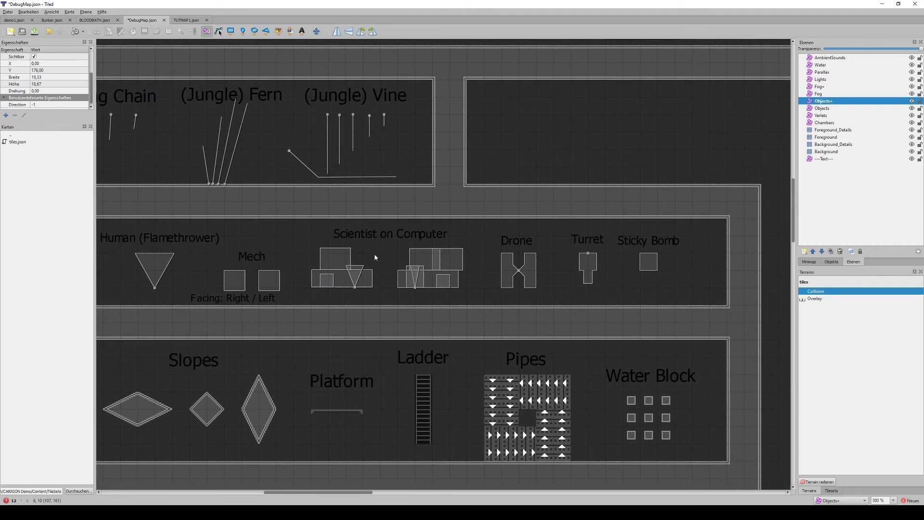
{"action": "left_click_drag", "start_coordinate": [360, 261], "coordinate": [322, 289]}
{"action": "left_click", "coordinate": [332, 304]}
{"action": "left_click_drag", "start_coordinate": [462, 285], "coordinate": [466, 291]}
{"action": "left_click", "coordinate": [462, 316]}
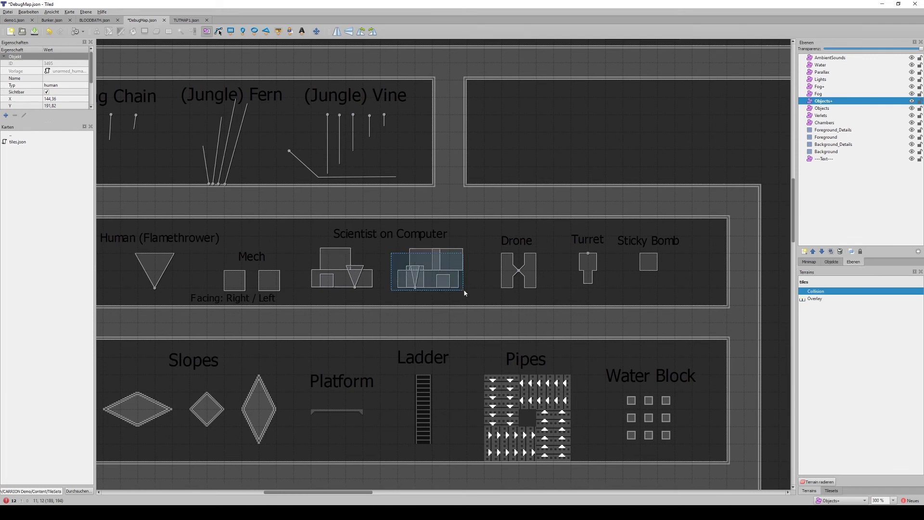
Step: Check the Drone, Turret and Sticky Bomb objects and bring the Tiles row into view
{"action": "middle_click_drag", "start_coordinate": [486, 288], "coordinate": [356, 310]}
{"action": "left_click", "coordinate": [396, 301]}
{"action": "middle_click_drag", "start_coordinate": [433, 285], "coordinate": [384, 299]}
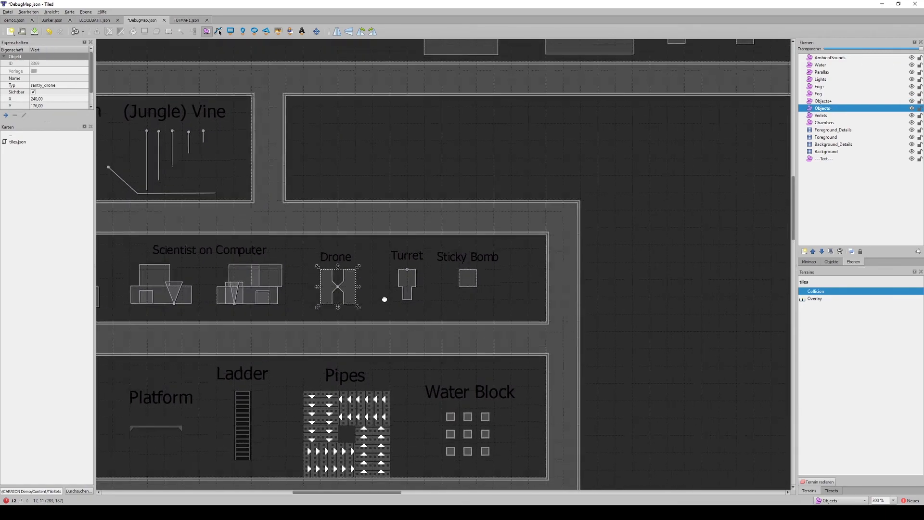
{"action": "left_click", "coordinate": [407, 284]}
{"action": "left_click", "coordinate": [468, 279]}
{"action": "middle_click_drag", "start_coordinate": [431, 308], "coordinate": [433, 221]}
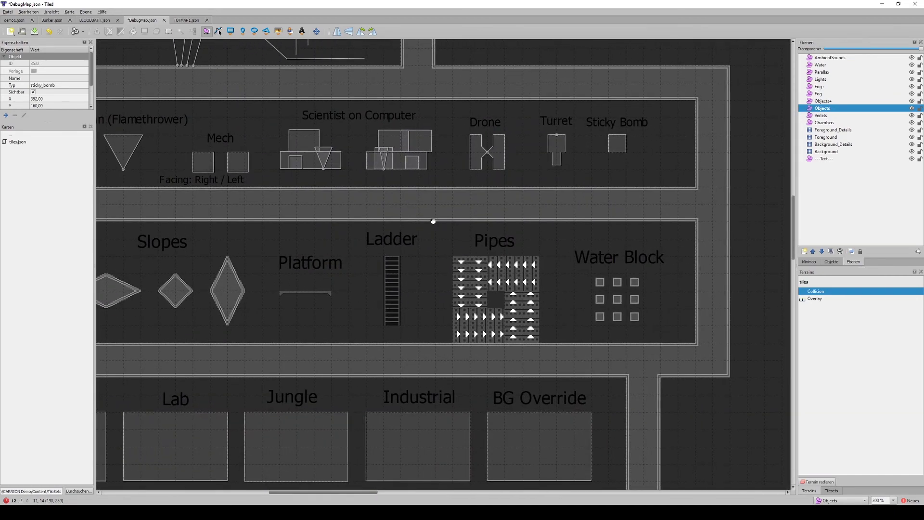
Step: Look over the Tiles row on the Foreground layer, from the collision and overlay tiles to the water blocks
{"action": "left_click", "coordinate": [824, 139]}
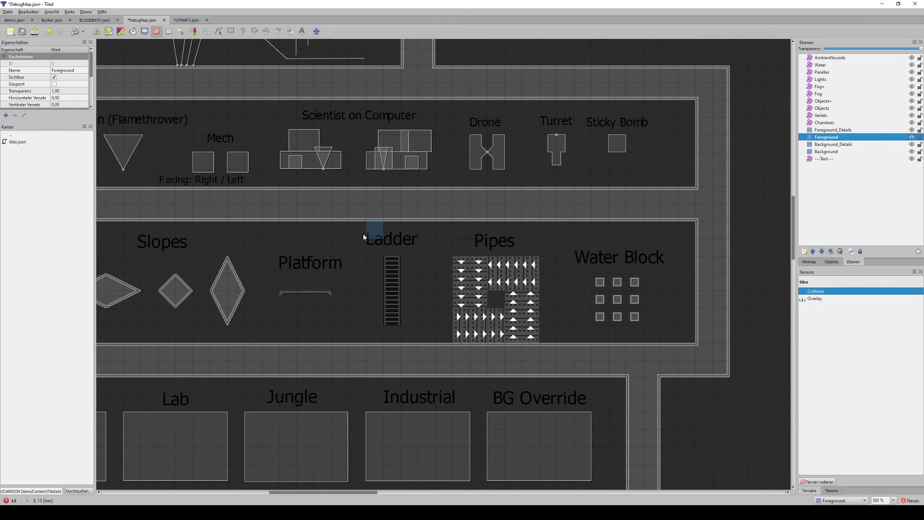
{"action": "scroll", "coordinate": [268, 231], "scroll_direction": "left", "scroll_amount": 5}
{"action": "middle_click_drag", "start_coordinate": [451, 241], "coordinate": [274, 245]}
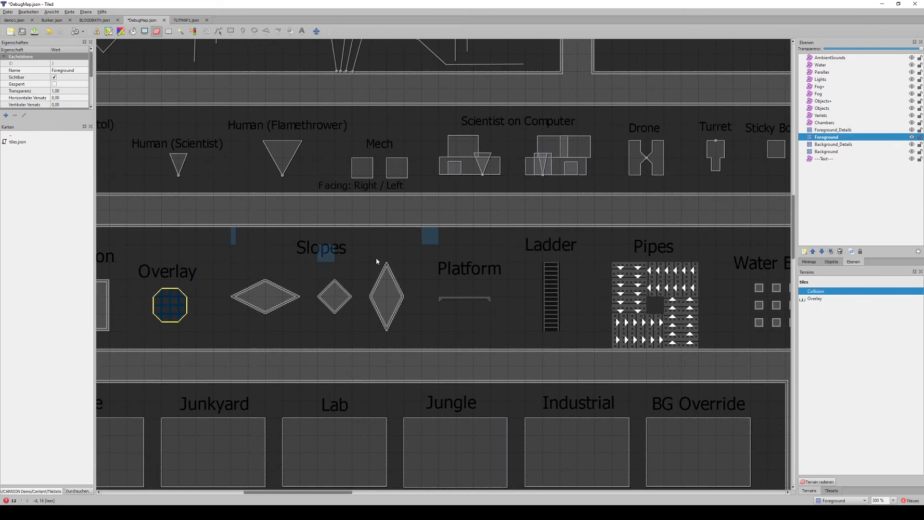
{"action": "mouse_move", "coordinate": [546, 282]}
{"action": "middle_mouse_down"}
{"action": "mouse_move", "coordinate": [439, 268]}
{"action": "mouse_move", "coordinate": [246, 273]}
{"action": "middle_mouse_up"}
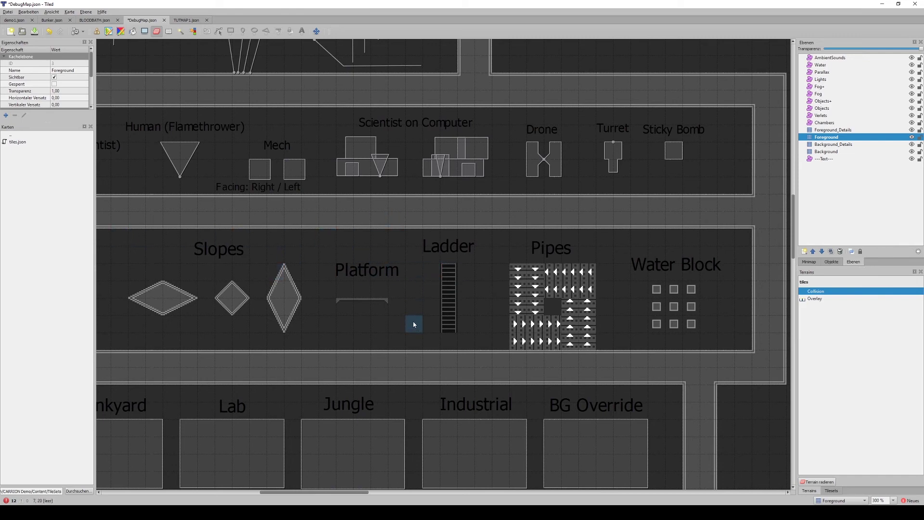
{"action": "middle_click_drag", "start_coordinate": [400, 315], "coordinate": [766, 269]}
{"action": "middle_click_drag", "start_coordinate": [498, 292], "coordinate": [5, 296]}
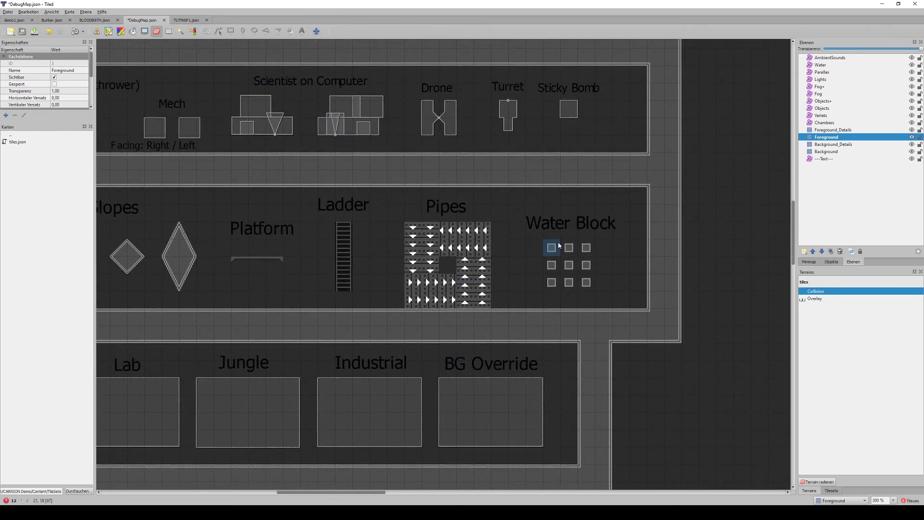
{"action": "left_click", "coordinate": [565, 282]}
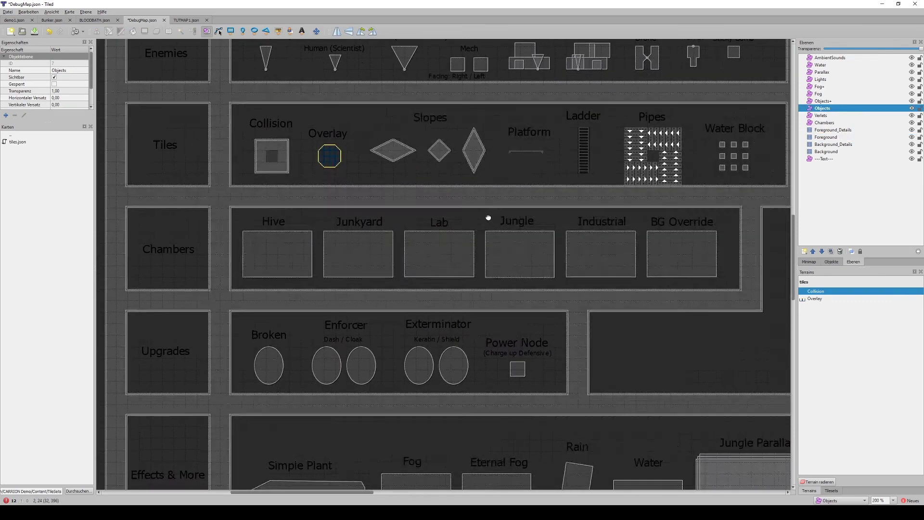
Step: Select the BG Override chamber in the Chambers row and enlarge the Properties view to show all its custom properties
{"action": "mouse_move", "coordinate": [489, 217]}
{"action": "middle_mouse_down"}
{"action": "mouse_move", "coordinate": [556, 226]}
{"action": "mouse_move", "coordinate": [402, 227]}
{"action": "middle_mouse_up"}
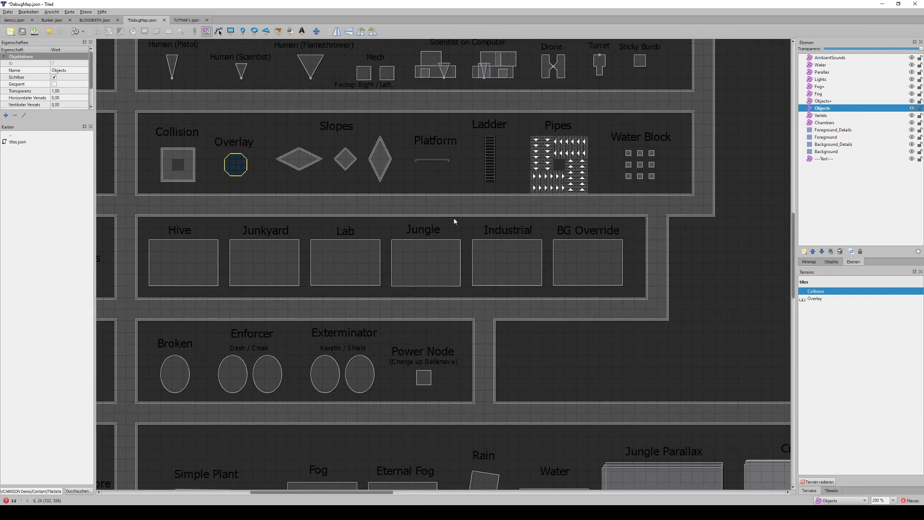
{"action": "left_click", "coordinate": [597, 262]}
{"action": "scroll", "coordinate": [660, 252], "scroll_direction": "up", "scroll_amount": 1, "text": "ctrl"}
{"action": "middle_click_drag", "start_coordinate": [660, 253], "coordinate": [602, 261]}
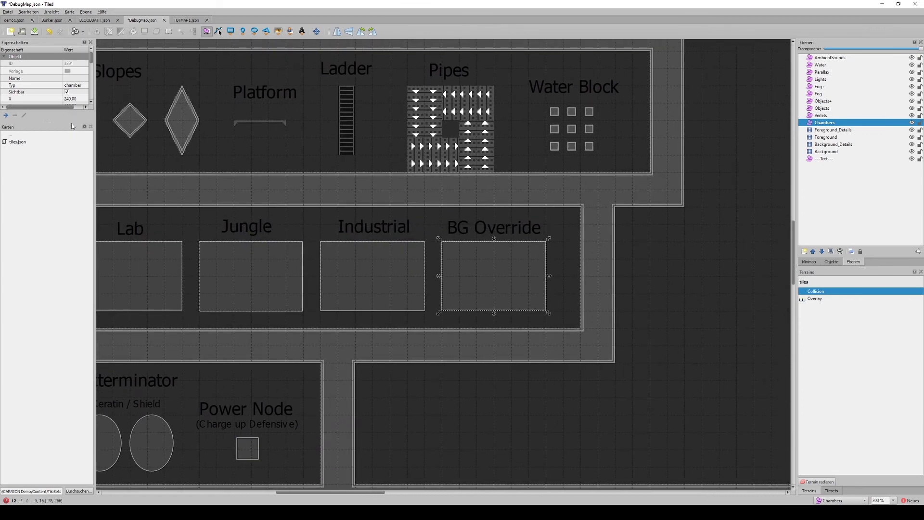
{"action": "left_click_drag", "start_coordinate": [71, 123], "coordinate": [104, 331]}
{"action": "left_click_drag", "start_coordinate": [86, 327], "coordinate": [86, 343]}
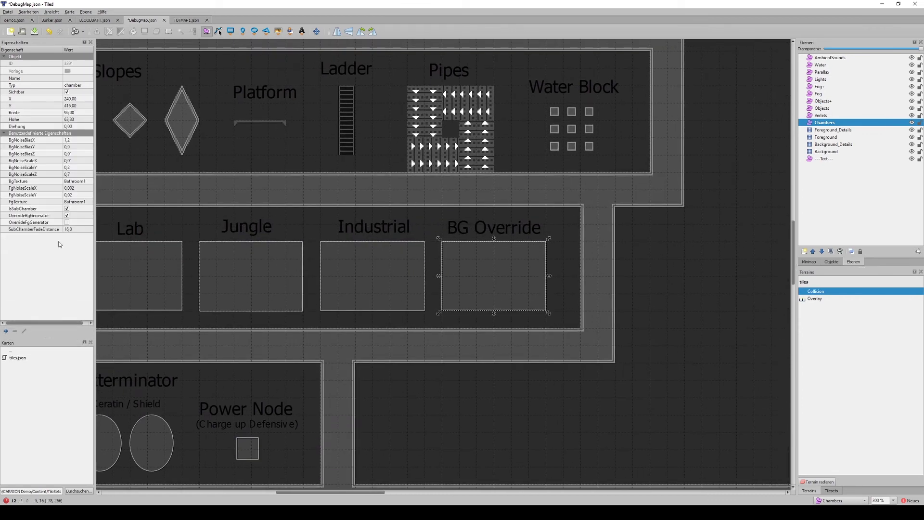
Step: Look along the Chambers row and compare the properties of the Jungle and Lab chambers
{"action": "scroll", "coordinate": [483, 257], "scroll_direction": "left", "scroll_amount": 5}
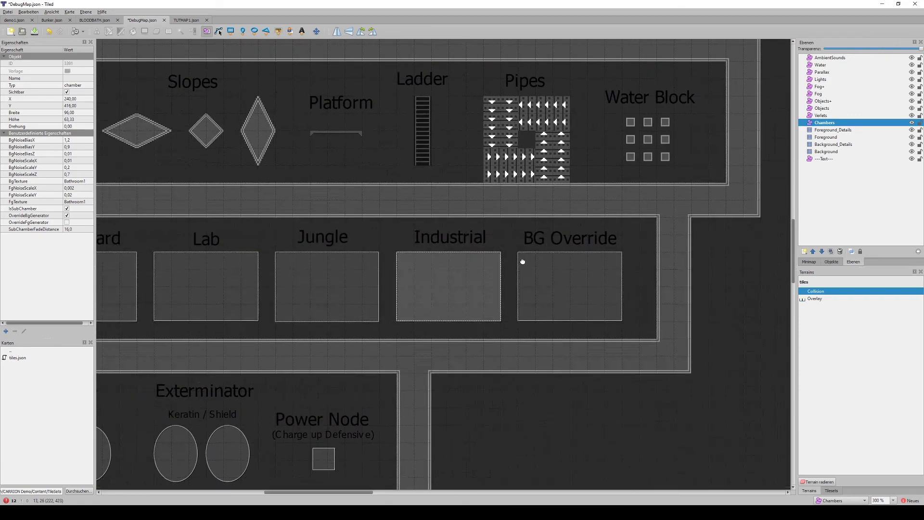
{"action": "scroll", "coordinate": [405, 234], "scroll_direction": "left", "scroll_amount": 4}
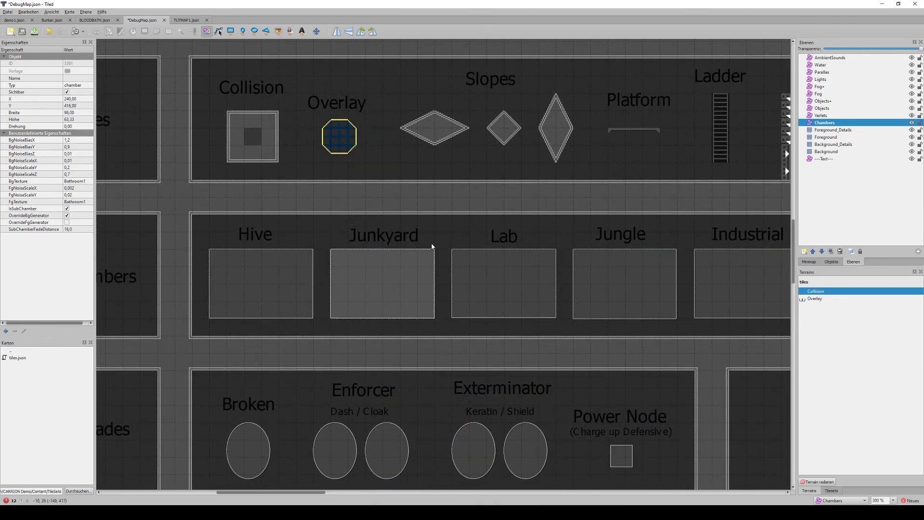
{"action": "scroll", "coordinate": [367, 255], "scroll_direction": "right", "scroll_amount": 7}
{"action": "left_click", "coordinate": [342, 274]}
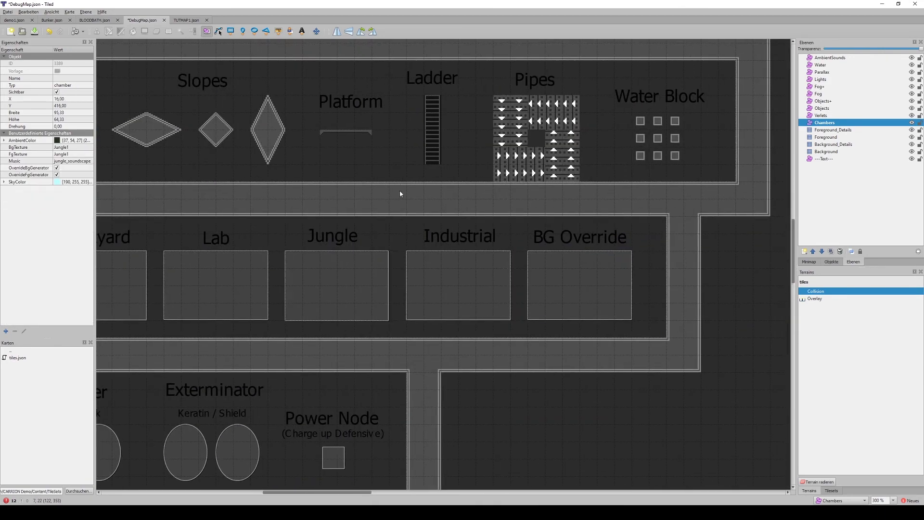
{"action": "left_click_drag", "start_coordinate": [345, 177], "coordinate": [408, 239]}
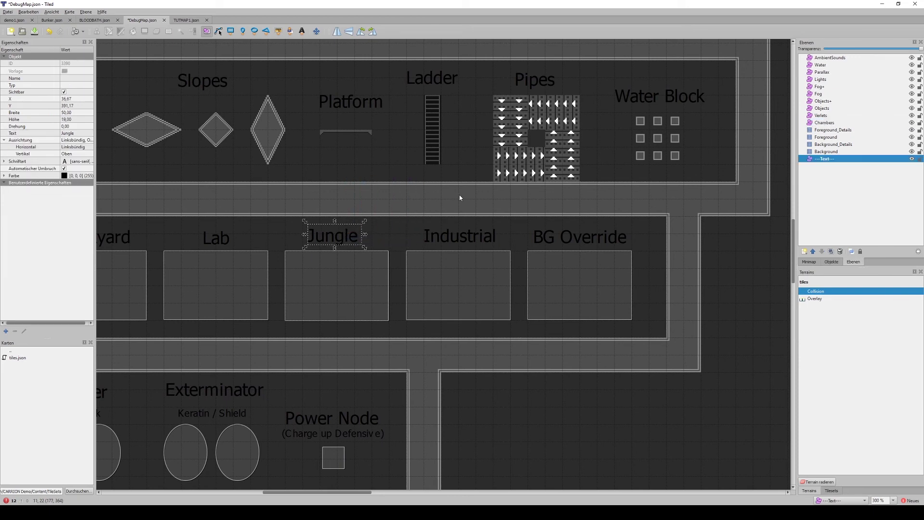
{"action": "left_click", "coordinate": [239, 266]}
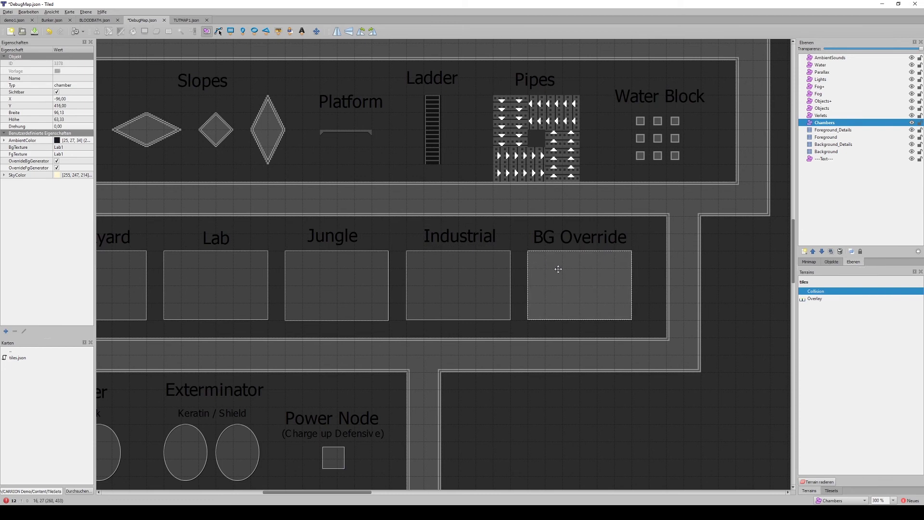
Step: Check the BgTexture and FgTexture properties of the BG Override chamber
{"action": "left_click", "coordinate": [536, 279]}
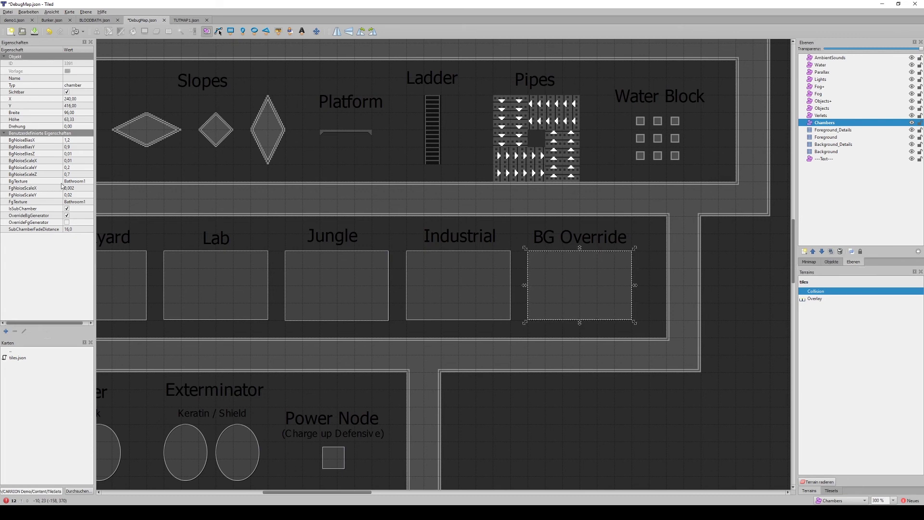
{"action": "left_click", "coordinate": [75, 185]}
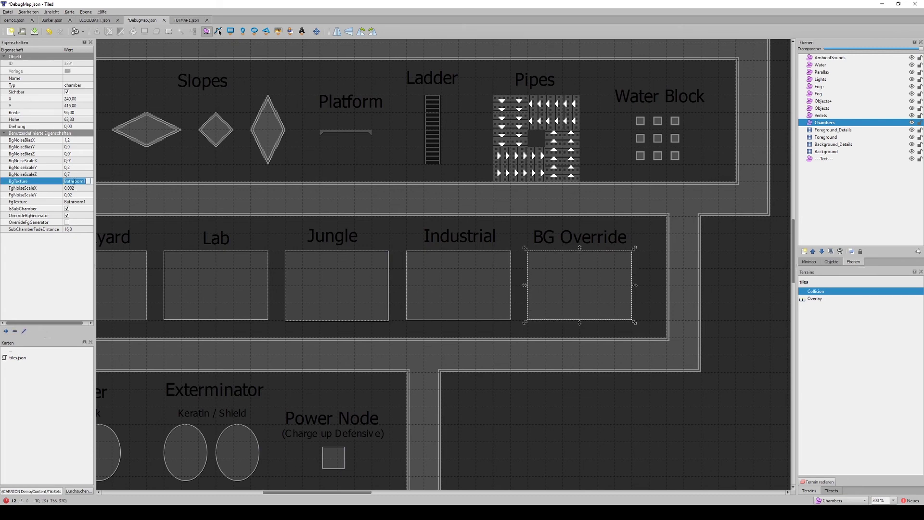
{"action": "left_click", "coordinate": [73, 202]}
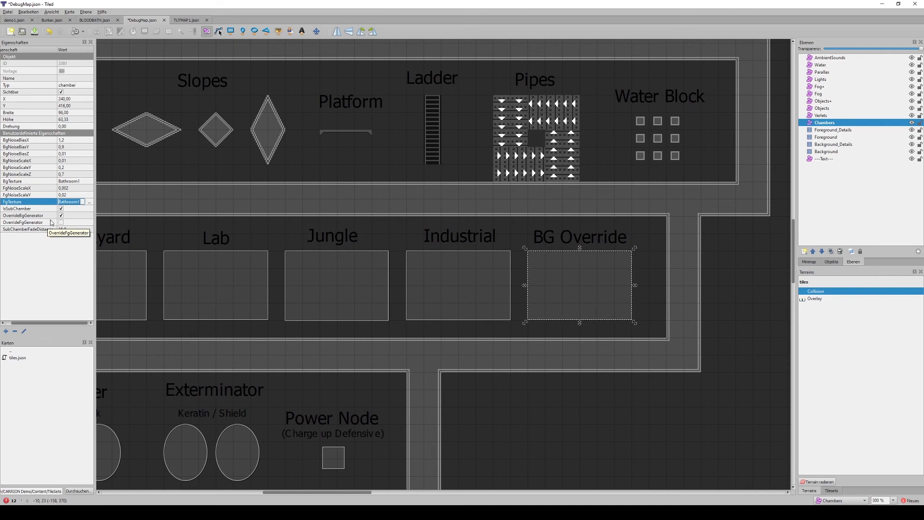
{"action": "left_click", "coordinate": [191, 212]}
Step: Look over the Upgrades row and inspect the properties of the Broken upgrade container
{"action": "middle_click_drag", "start_coordinate": [198, 209], "coordinate": [368, 124]}
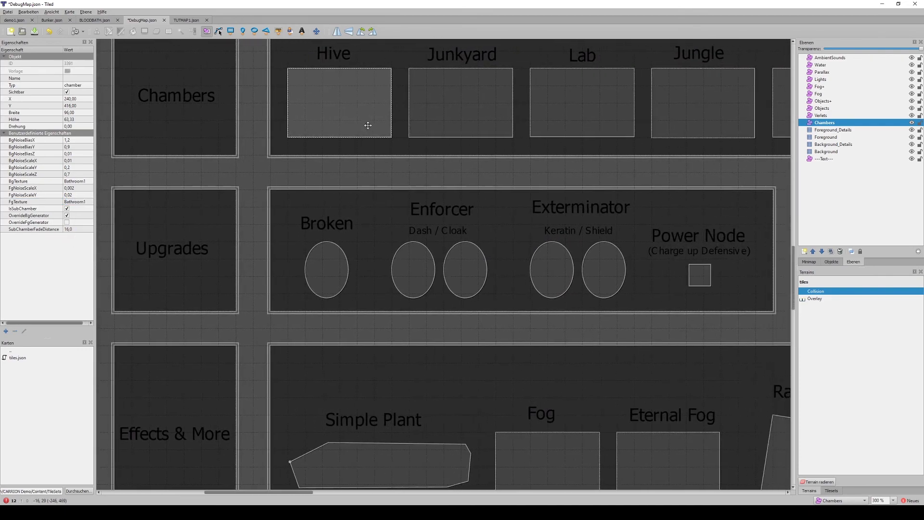
{"action": "middle_click_drag", "start_coordinate": [385, 182], "coordinate": [316, 102]}
{"action": "left_click", "coordinate": [268, 251]}
Step: Inspect the properties and layers of the Simple Plant, Fog, Eternal Fog and Rain objects in the Effects & More row
{"action": "middle_click_drag", "start_coordinate": [376, 263], "coordinate": [475, 205]}
{"action": "middle_click_drag", "start_coordinate": [472, 243], "coordinate": [365, 233]}
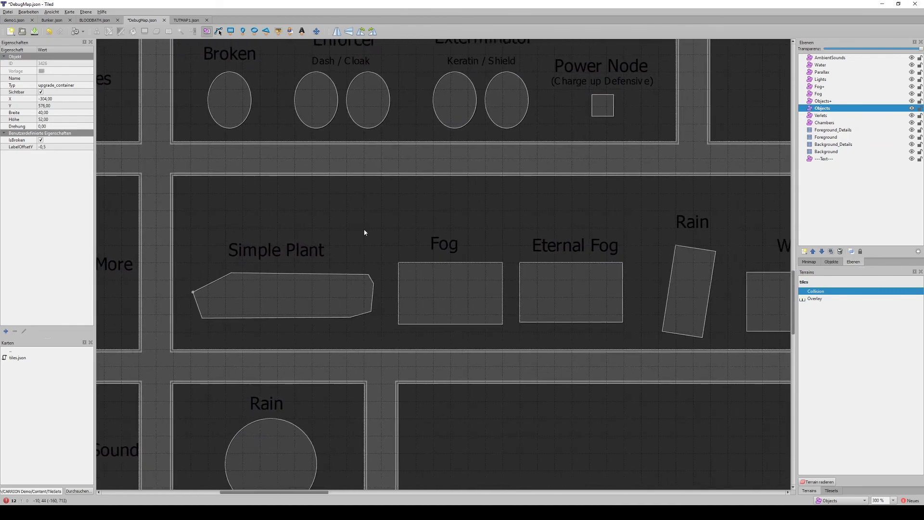
{"action": "left_click", "coordinate": [348, 290]}
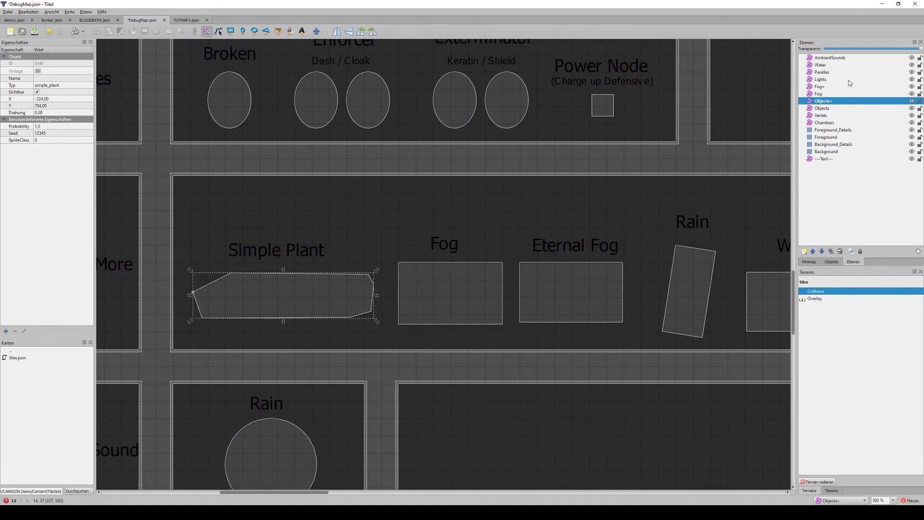
{"action": "middle_click_drag", "start_coordinate": [608, 151], "coordinate": [246, 188]}
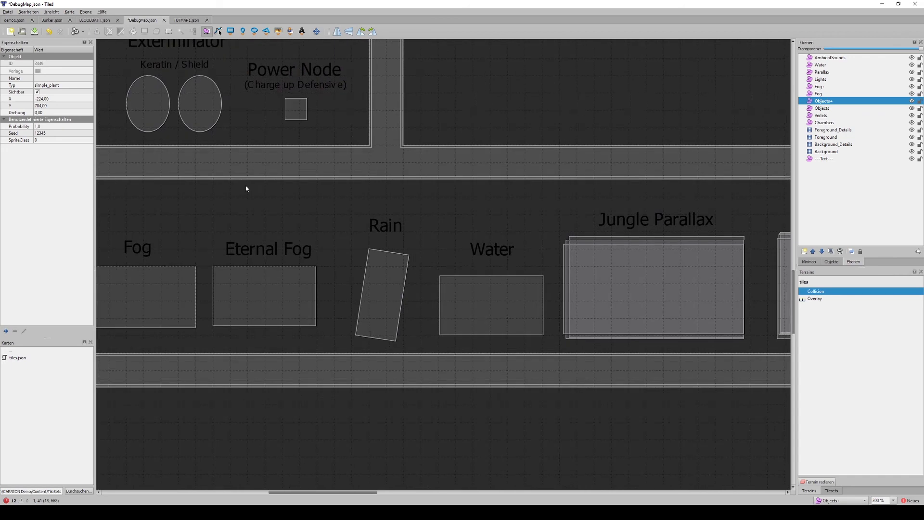
{"action": "left_click", "coordinate": [177, 293]}
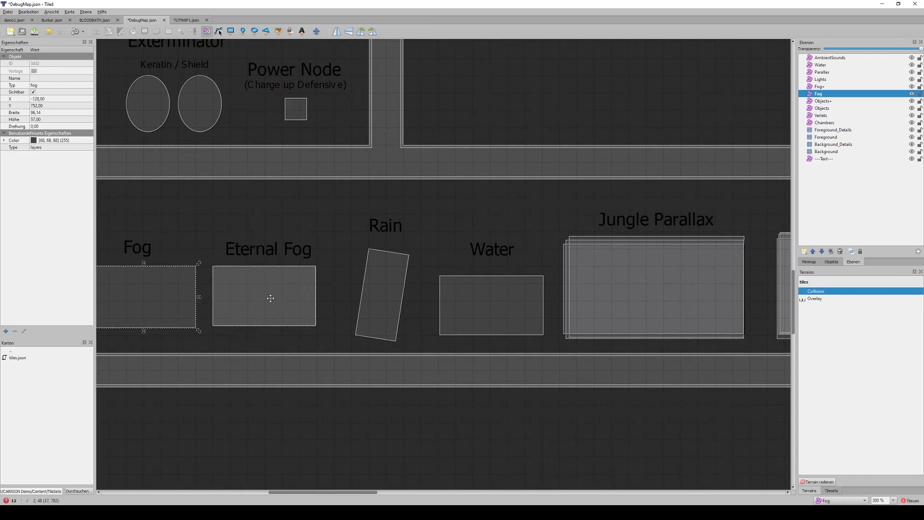
{"action": "left_click", "coordinate": [271, 298]}
{"action": "left_click", "coordinate": [392, 289]}
Step: Inspect the Water object and the front Jungle Parallax object in the Effects & More row
{"action": "middle_click_drag", "start_coordinate": [488, 223], "coordinate": [343, 242]}
{"action": "left_click", "coordinate": [357, 299]}
{"action": "middle_click_drag", "start_coordinate": [644, 192], "coordinate": [480, 196]}
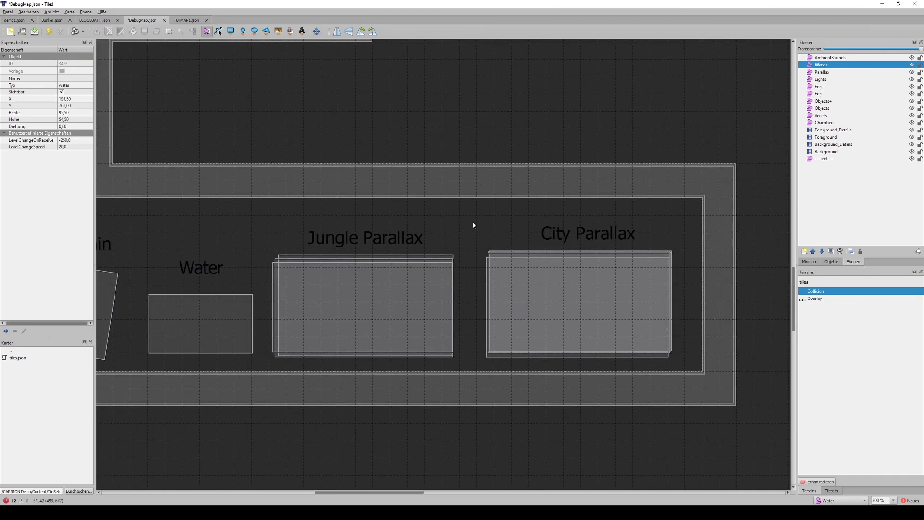
{"action": "left_click", "coordinate": [415, 264]}
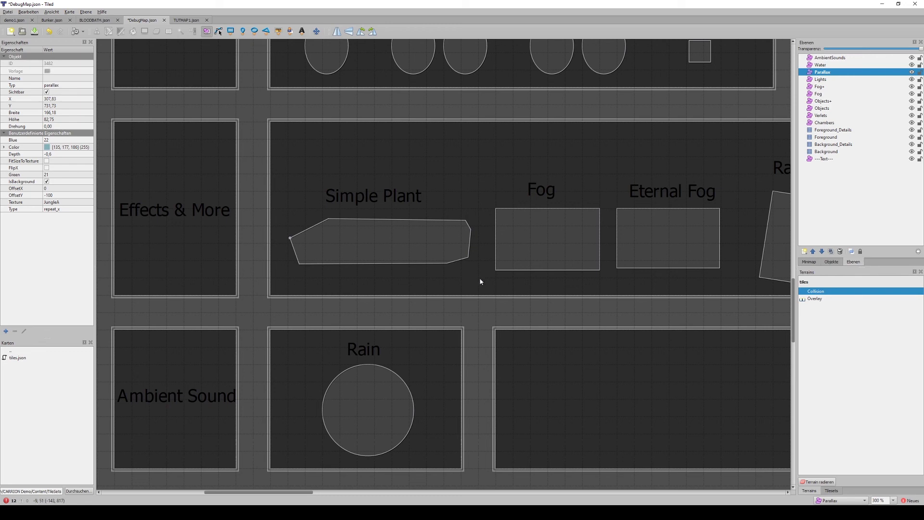
Step: Recheck the properties of the Fog object and the Water object's level-change settings
{"action": "middle_click_drag", "start_coordinate": [491, 279], "coordinate": [388, 295]}
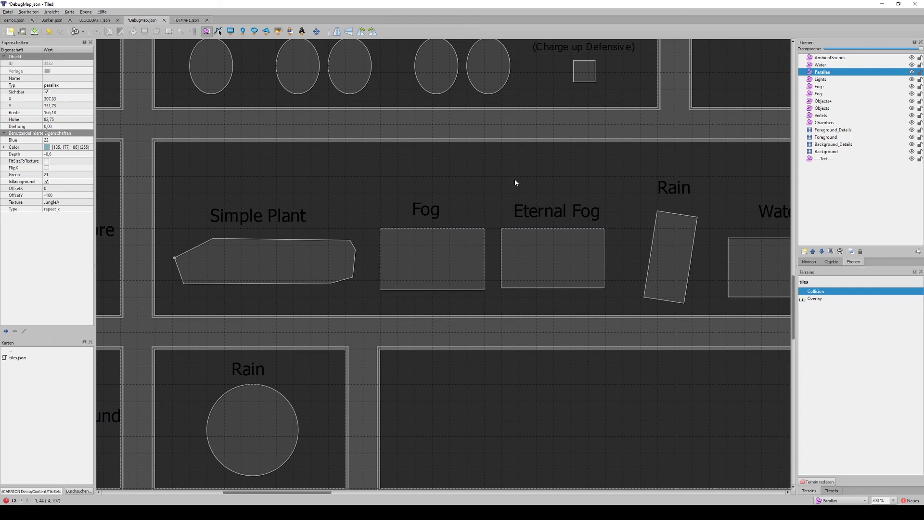
{"action": "middle_click_drag", "start_coordinate": [514, 186], "coordinate": [423, 188]}
{"action": "left_click", "coordinate": [389, 247]}
{"action": "middle_click_drag", "start_coordinate": [405, 262], "coordinate": [298, 251]}
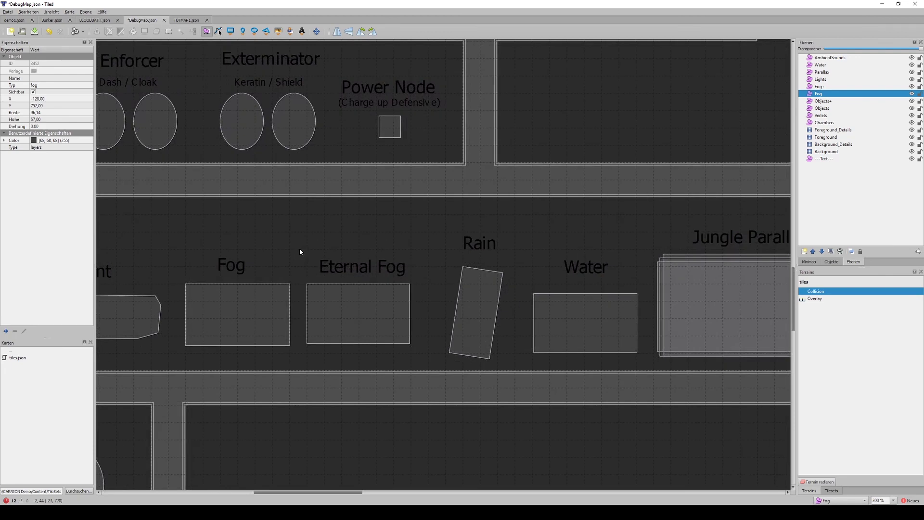
{"action": "middle_click_drag", "start_coordinate": [587, 206], "coordinate": [327, 179]}
{"action": "left_click", "coordinate": [334, 279]}
{"action": "left_click", "coordinate": [363, 286]}
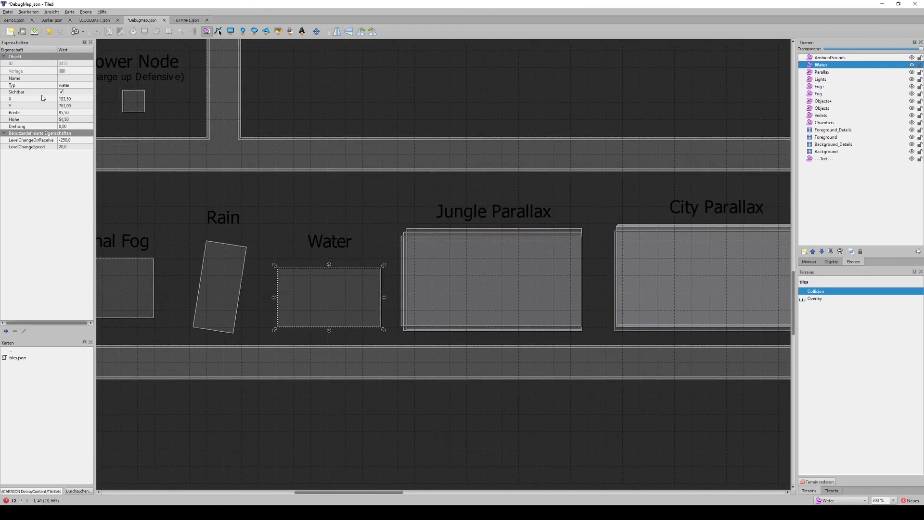
Step: Compare the properties of the overlapping parallax objects that make up the Jungle Parallax
{"action": "scroll", "coordinate": [287, 231], "scroll_direction": "right", "scroll_amount": 5}
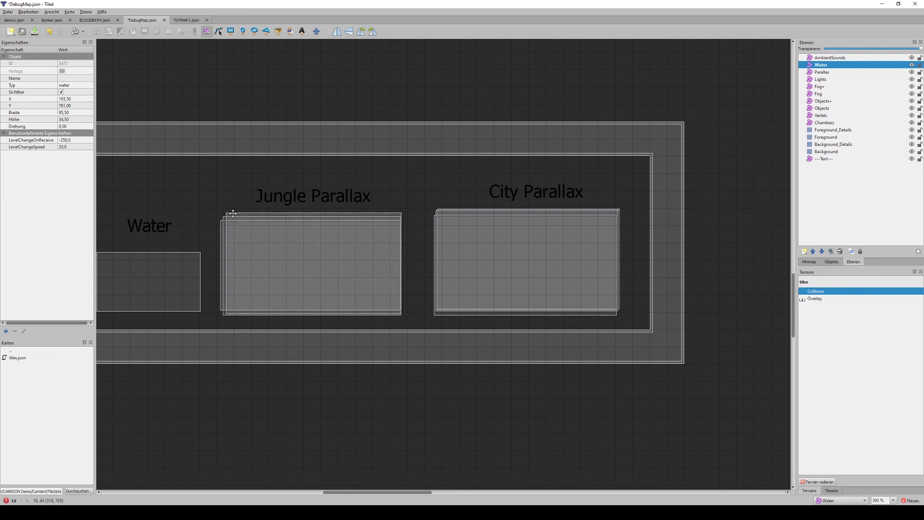
{"action": "left_click_drag", "start_coordinate": [214, 210], "coordinate": [237, 230]}
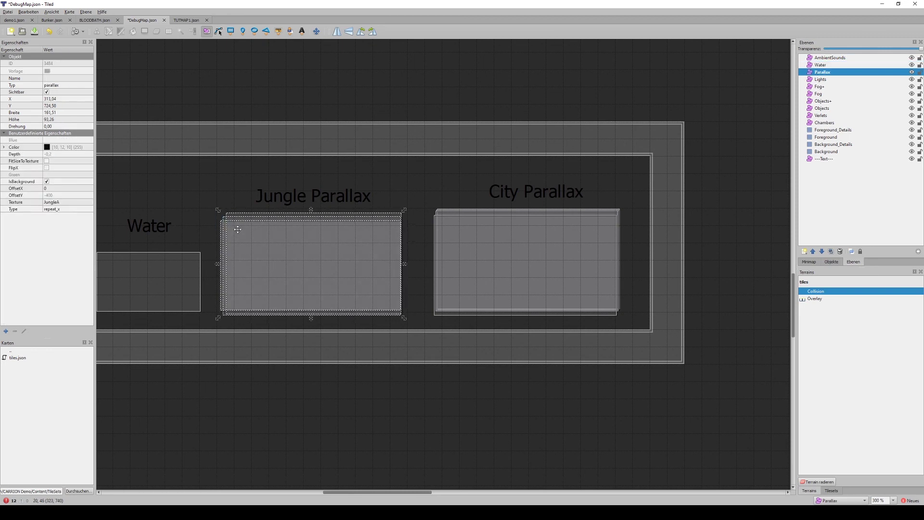
{"action": "left_click", "coordinate": [212, 206]}
{"action": "left_click", "coordinate": [231, 214]}
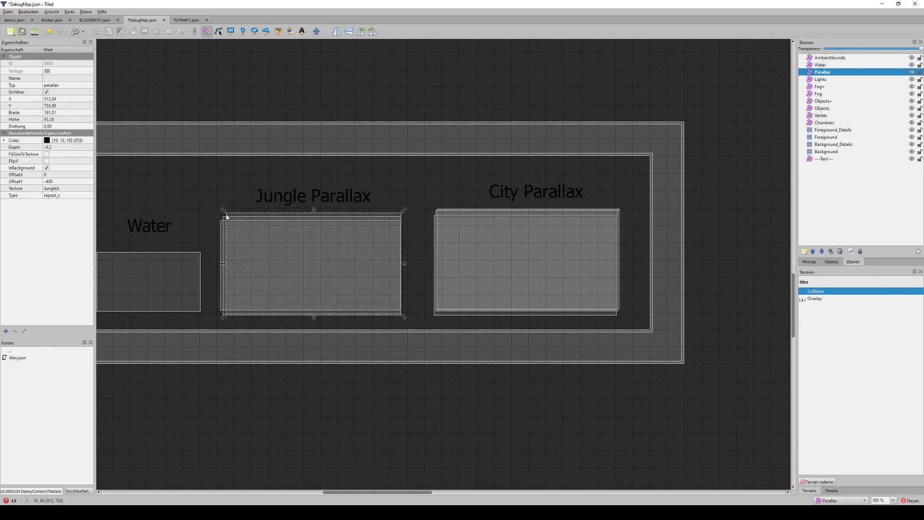
{"action": "left_click", "coordinate": [224, 217]}
{"action": "left_click", "coordinate": [223, 217]}
{"action": "left_click", "coordinate": [223, 218]}
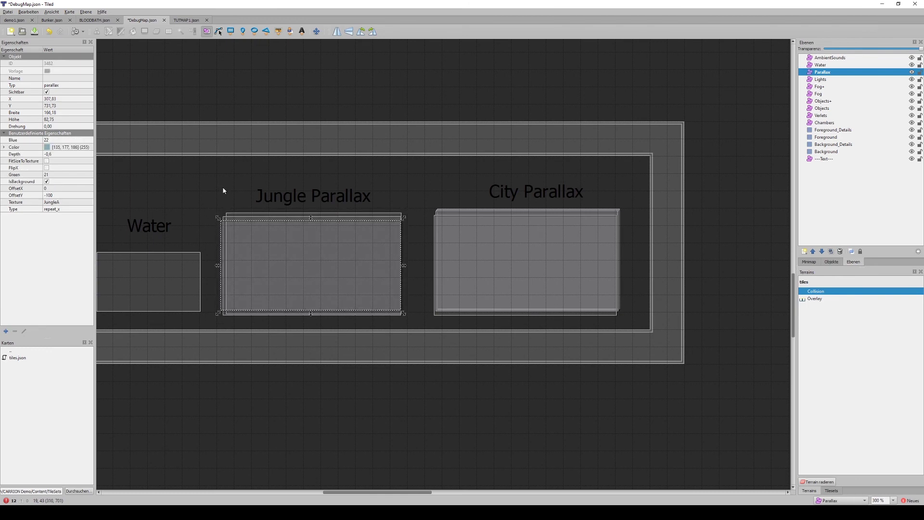
{"action": "left_click", "coordinate": [223, 188]}
Step: Look over the Ambient Sound row and the ??? row of objects whose use is unknown
{"action": "middle_click_drag", "start_coordinate": [234, 206], "coordinate": [722, 166]}
{"action": "middle_click_drag", "start_coordinate": [231, 356], "coordinate": [413, 254]}
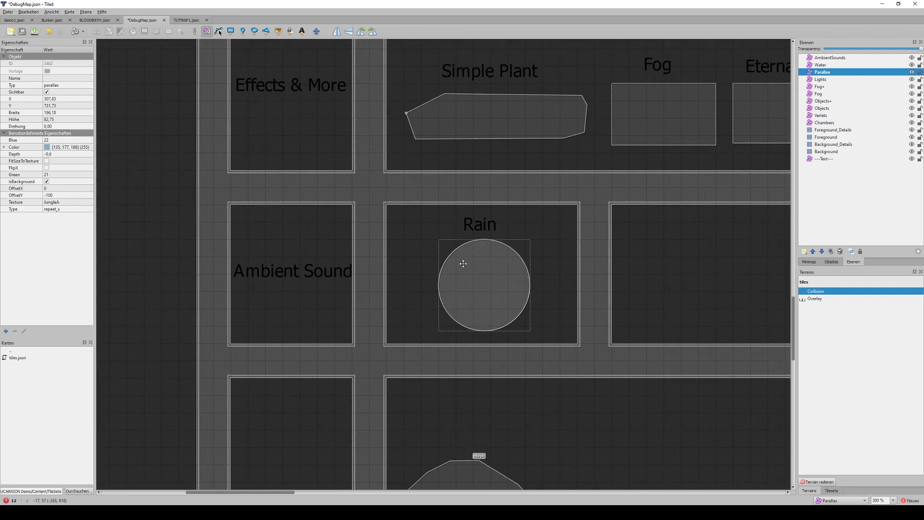
{"action": "middle_click_drag", "start_coordinate": [428, 371], "coordinate": [422, 86]}
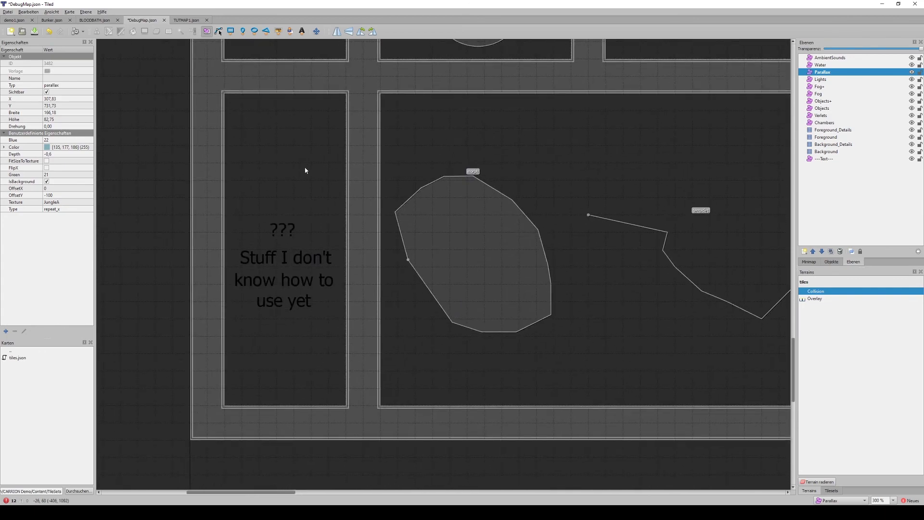
{"action": "scroll", "coordinate": [305, 170], "scroll_direction": "down", "scroll_amount": 2, "text": "ctrl"}
{"action": "middle_click_drag", "start_coordinate": [439, 161], "coordinate": [387, 221]}
{"action": "scroll", "coordinate": [505, 267], "scroll_direction": "up", "scroll_amount": 1, "text": "ctrl"}
{"action": "middle_click_drag", "start_coordinate": [421, 250], "coordinate": [481, 252]}
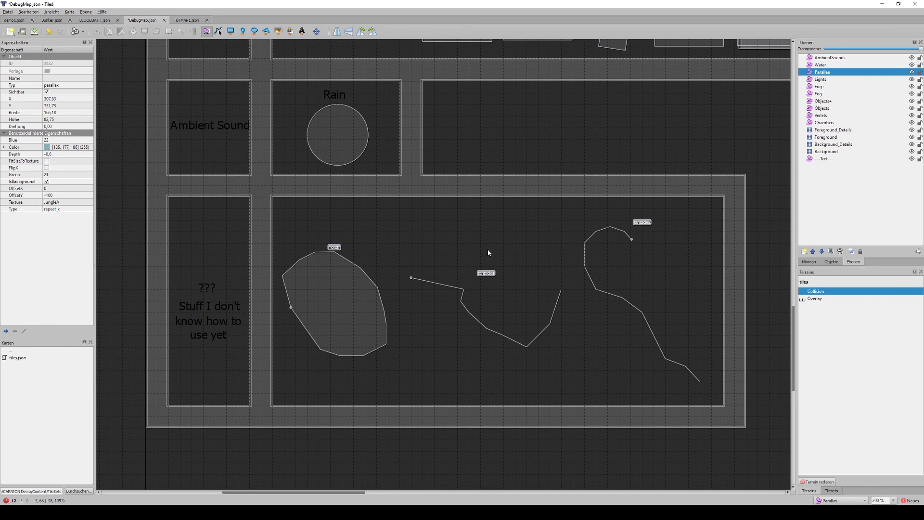
Step: Return to an overview of DebugMap showing the Starter Pack row and the rows beneath it
{"action": "scroll", "coordinate": [495, 336], "scroll_direction": "down", "scroll_amount": 2, "text": "ctrl"}
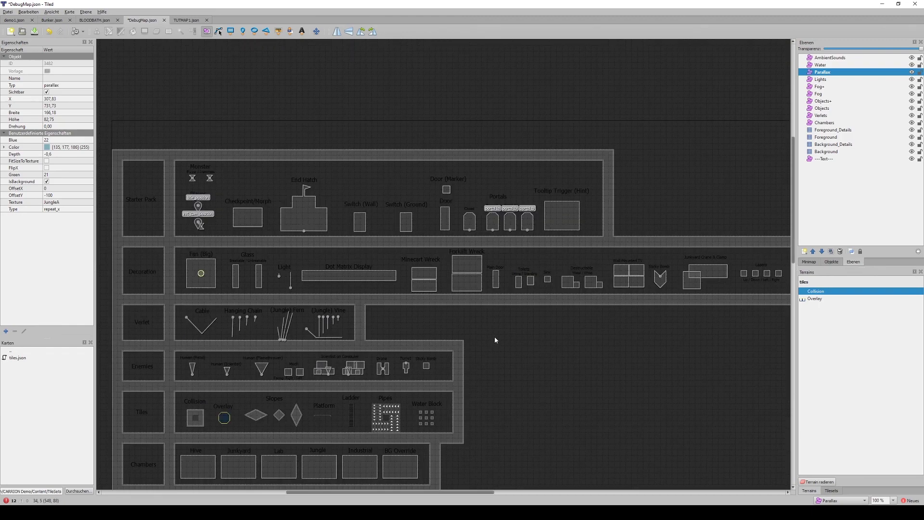
{"action": "middle_click_drag", "start_coordinate": [495, 337], "coordinate": [566, 316]}
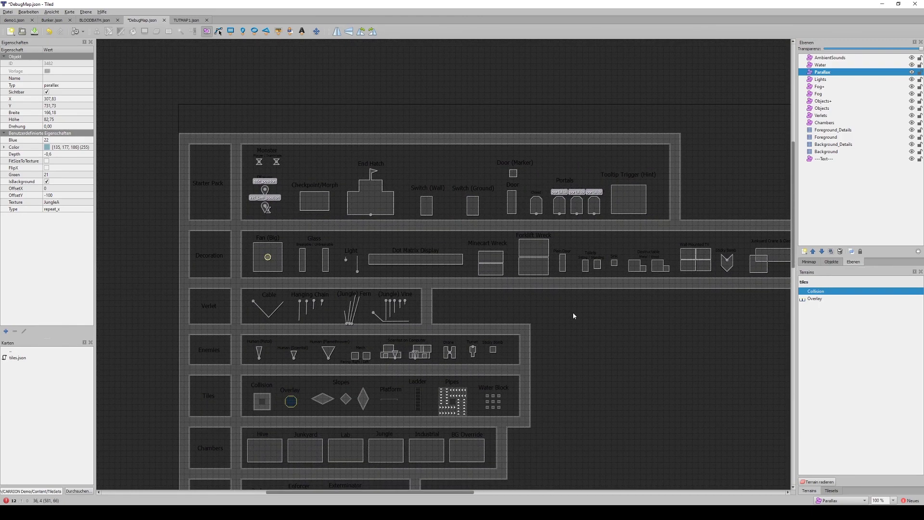
{"action": "middle_click_drag", "start_coordinate": [588, 315], "coordinate": [582, 374]}
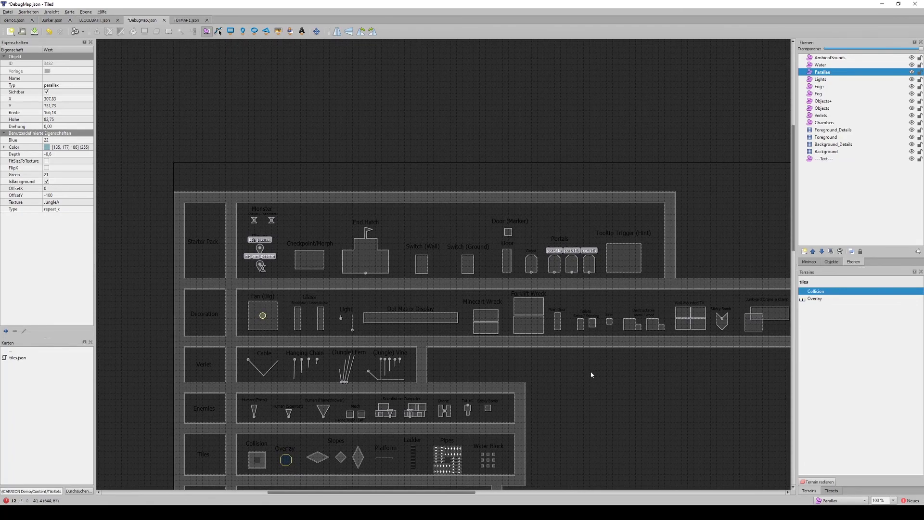